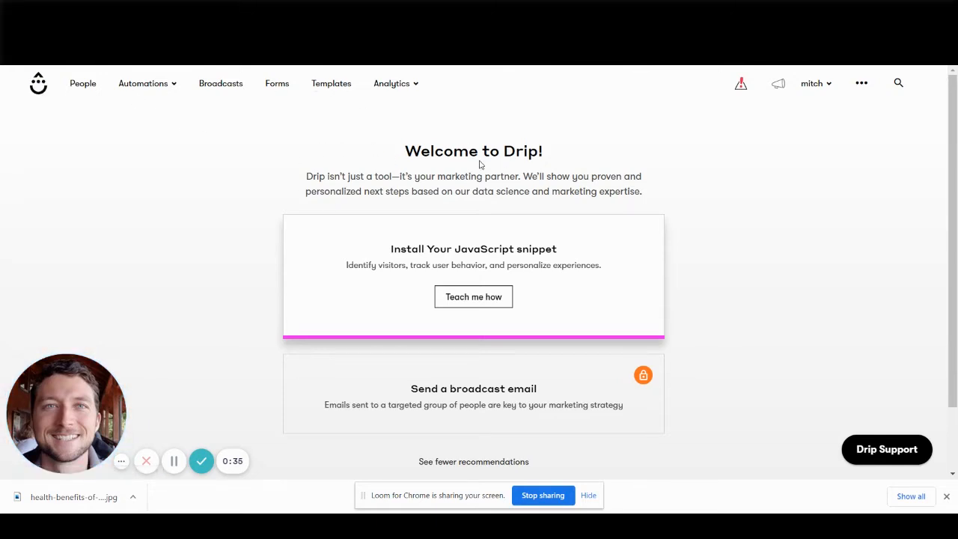
Open the record of the only active contact in the People list.
{"action": "scroll", "coordinate": [292, 180], "scroll_direction": "down", "scroll_amount": 1}
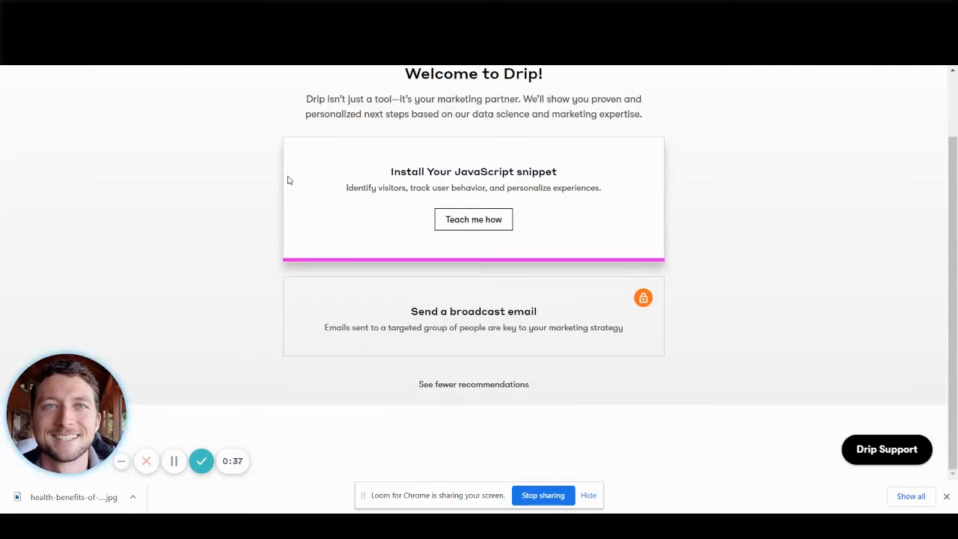
{"action": "scroll", "coordinate": [288, 180], "scroll_direction": "up", "scroll_amount": 1}
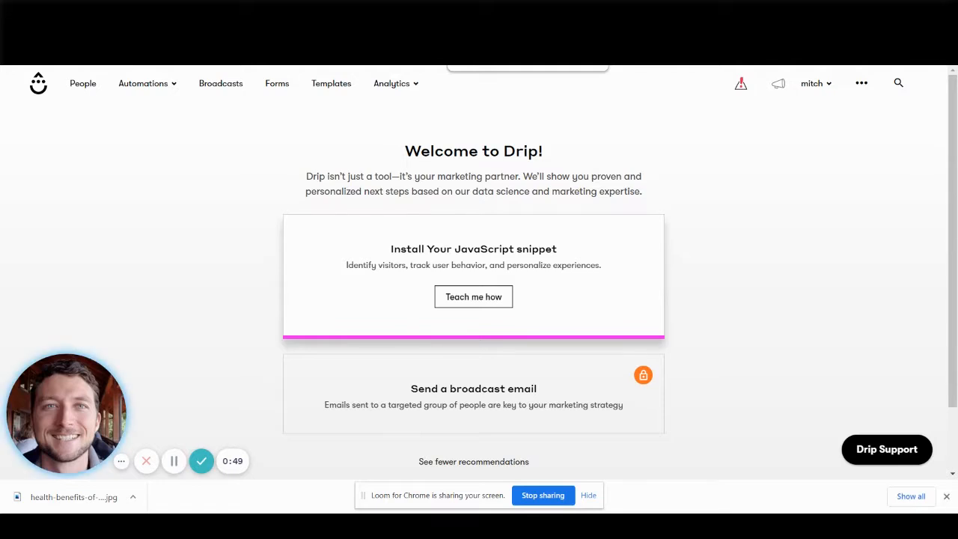
{"action": "left_click", "coordinate": [71, 85]}
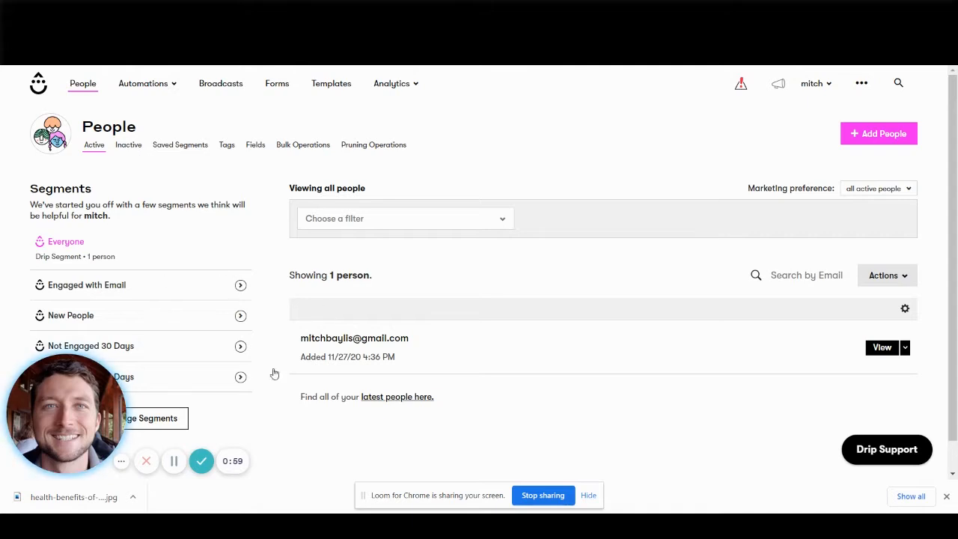
{"action": "left_click", "coordinate": [880, 347]}
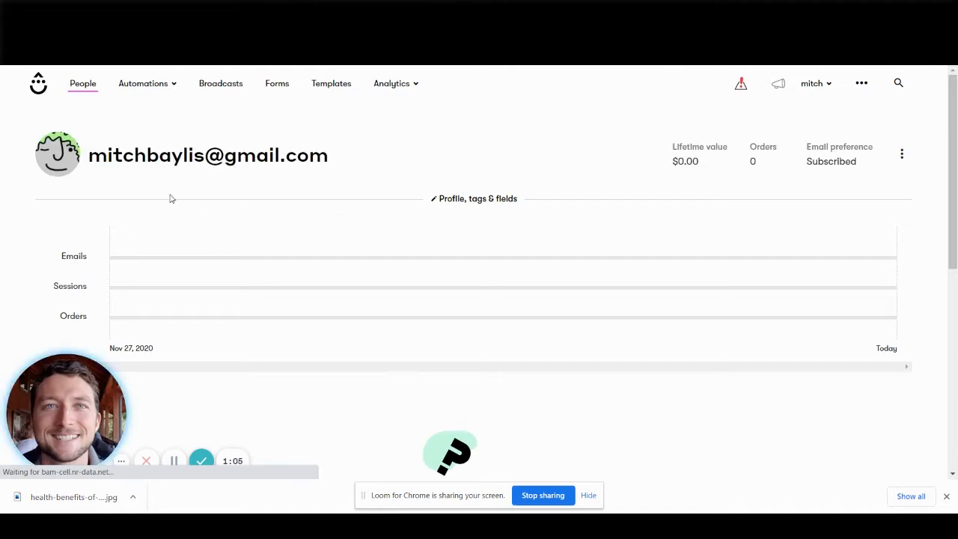
Examine the contact's activity timeline along with the Orders, Website Sessions and Emails histories.
{"action": "scroll", "coordinate": [176, 220], "scroll_direction": "down", "scroll_amount": 6}
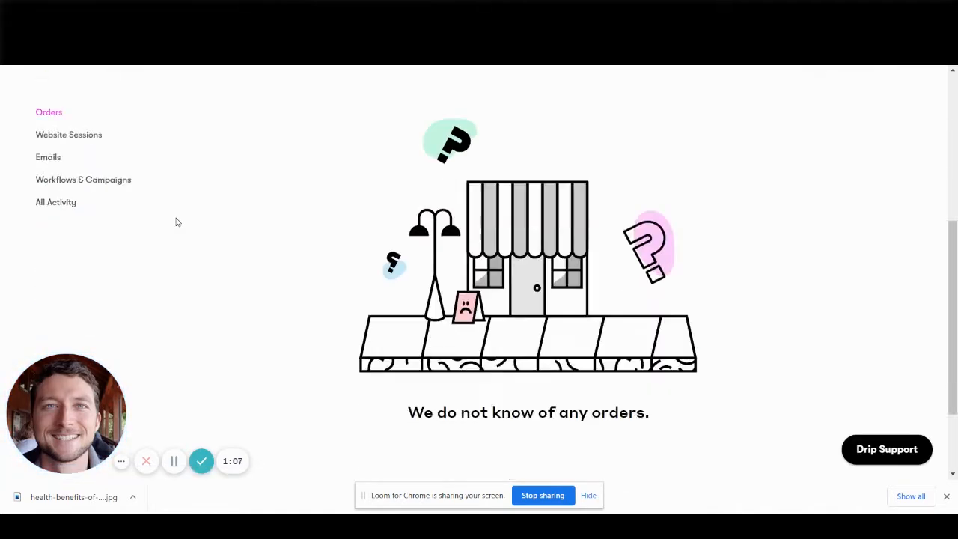
{"action": "scroll", "coordinate": [177, 223], "scroll_direction": "up", "scroll_amount": 6}
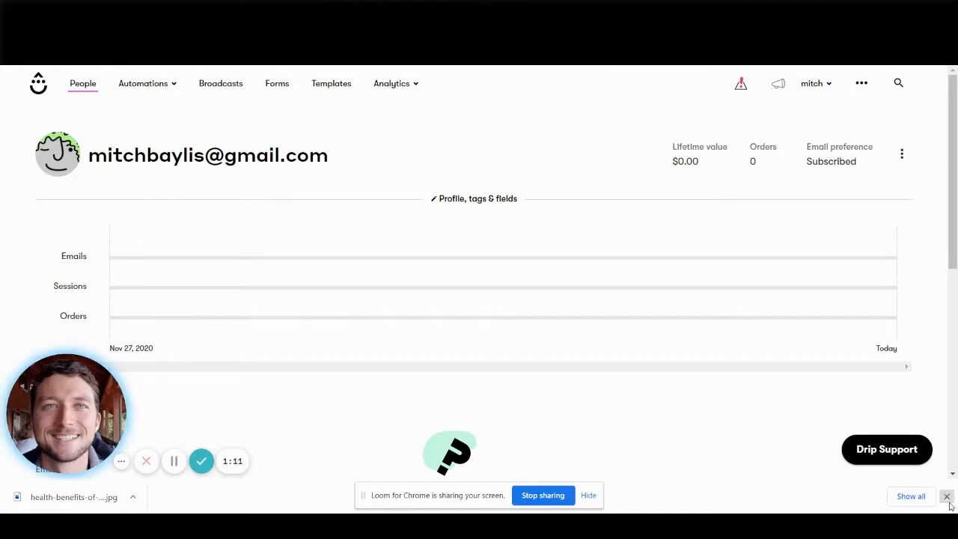
{"action": "scroll", "coordinate": [199, 267], "scroll_direction": "down", "scroll_amount": 6}
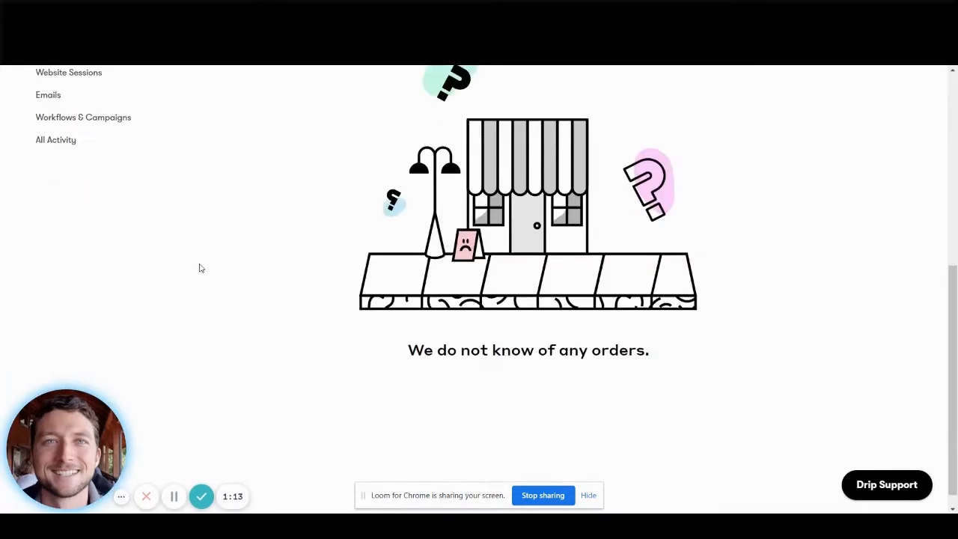
{"action": "scroll", "coordinate": [325, 257], "scroll_direction": "up", "scroll_amount": 6}
{"action": "scroll", "coordinate": [325, 257], "scroll_direction": "down", "scroll_amount": 1}
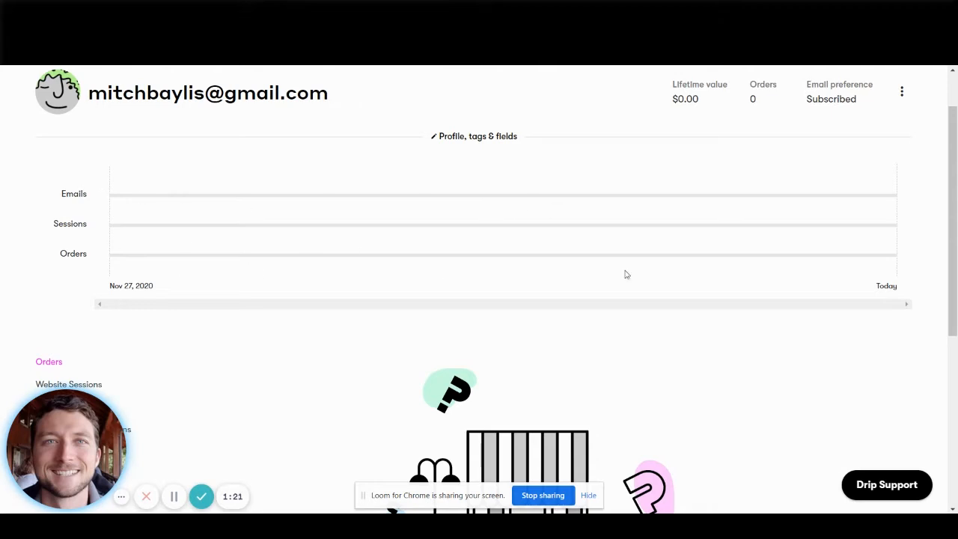
{"action": "scroll", "coordinate": [165, 372], "scroll_direction": "down", "scroll_amount": 3}
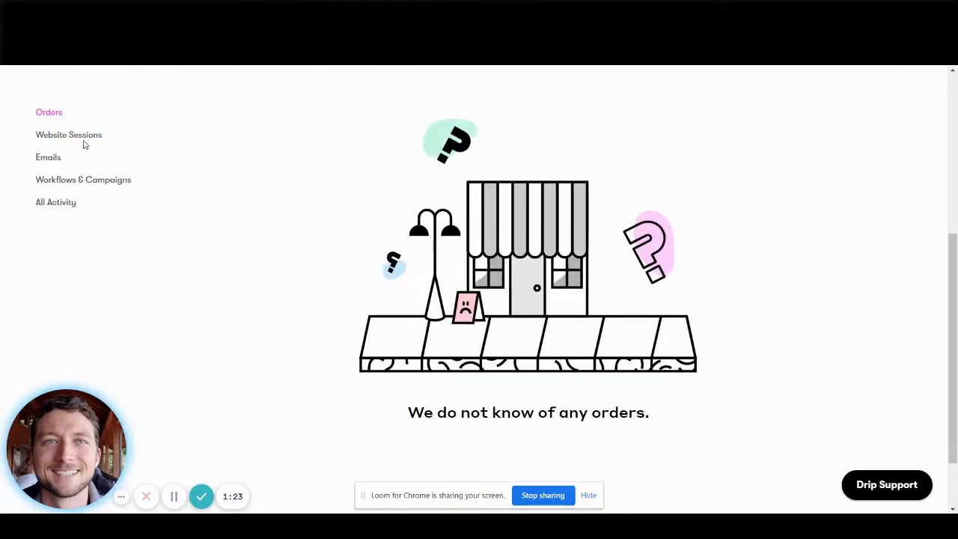
{"action": "left_click", "coordinate": [81, 138]}
{"action": "scroll", "coordinate": [351, 299], "scroll_direction": "up", "scroll_amount": 2}
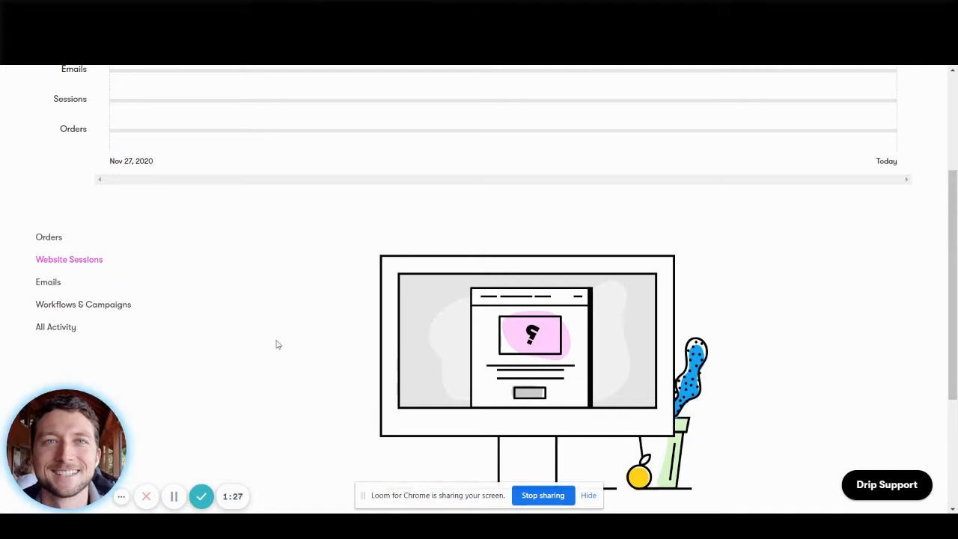
{"action": "left_click", "coordinate": [52, 284]}
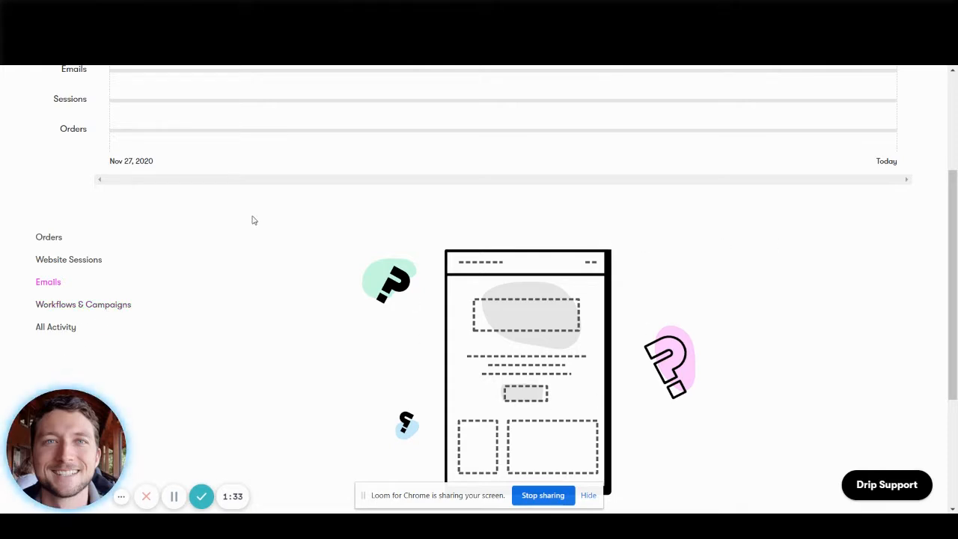
{"action": "scroll", "coordinate": [514, 402], "scroll_direction": "up", "scroll_amount": 5}
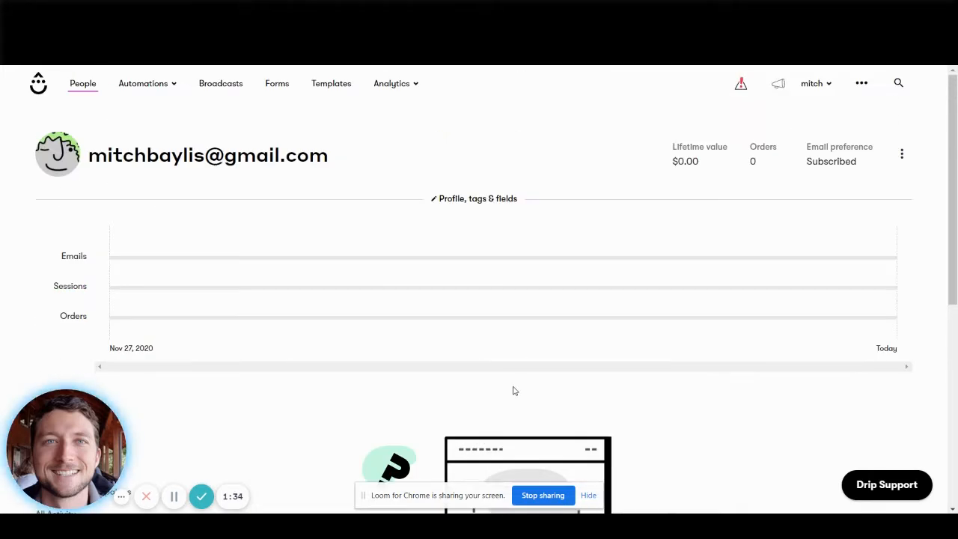
Enter the contact's first and last name in the profile details, and close the profile section.
{"action": "left_click", "coordinate": [464, 200]}
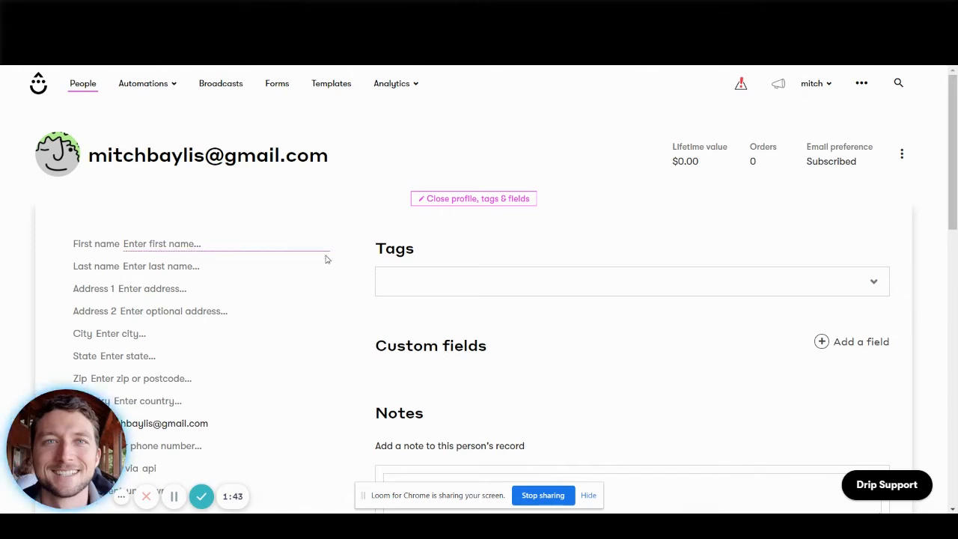
{"action": "scroll", "coordinate": [354, 241], "scroll_direction": "down", "scroll_amount": 7}
{"action": "scroll", "coordinate": [356, 242], "scroll_direction": "up", "scroll_amount": 3}
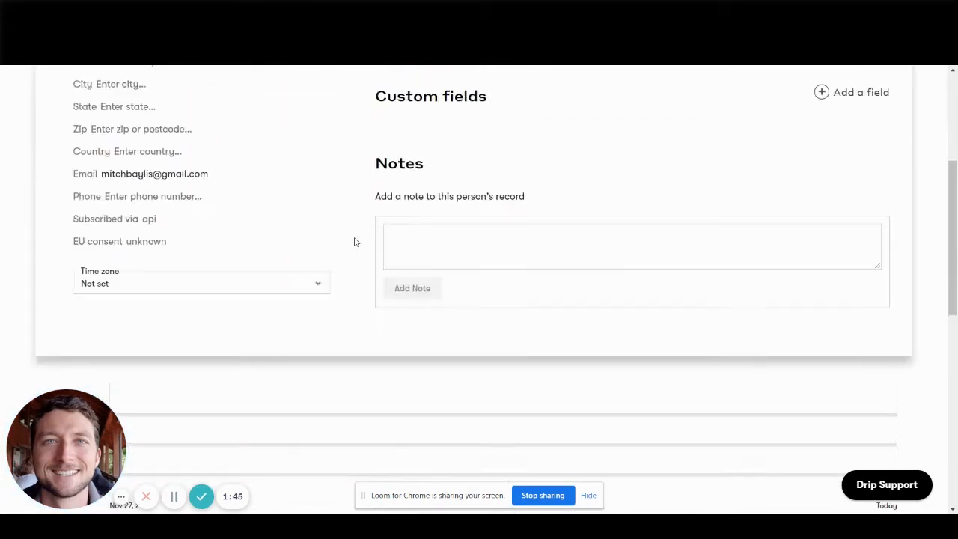
{"action": "scroll", "coordinate": [347, 283], "scroll_direction": "up", "scroll_amount": 3}
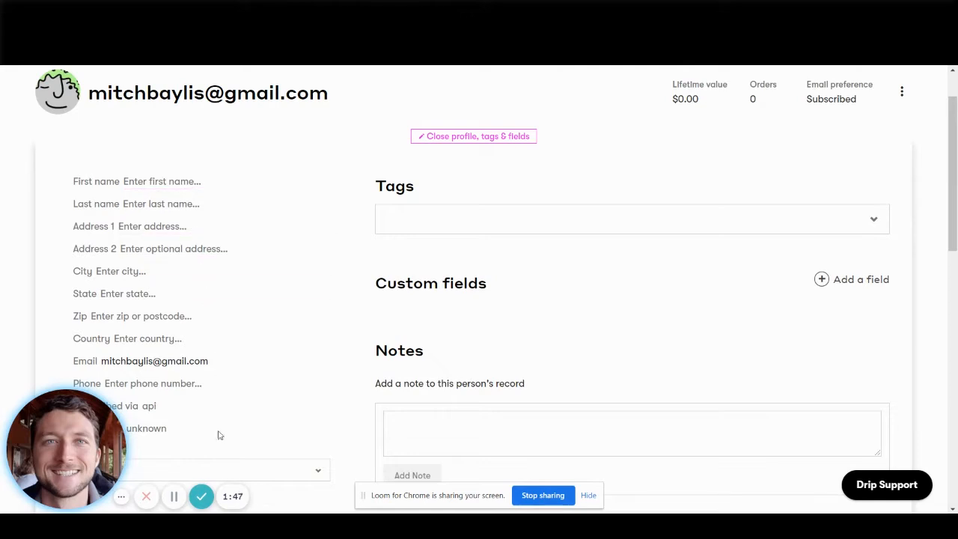
{"action": "left_click", "coordinate": [183, 181]}
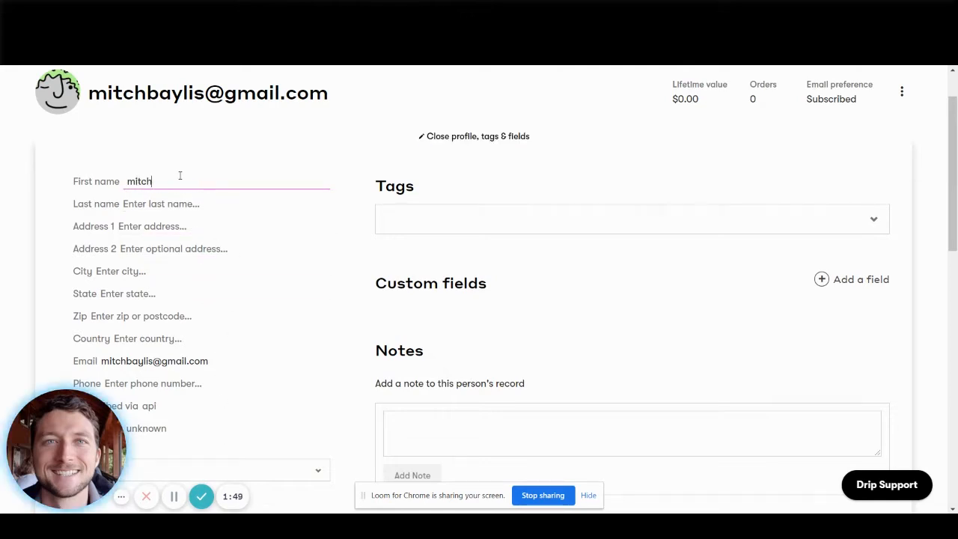
{"action": "key", "text": "Tab"}
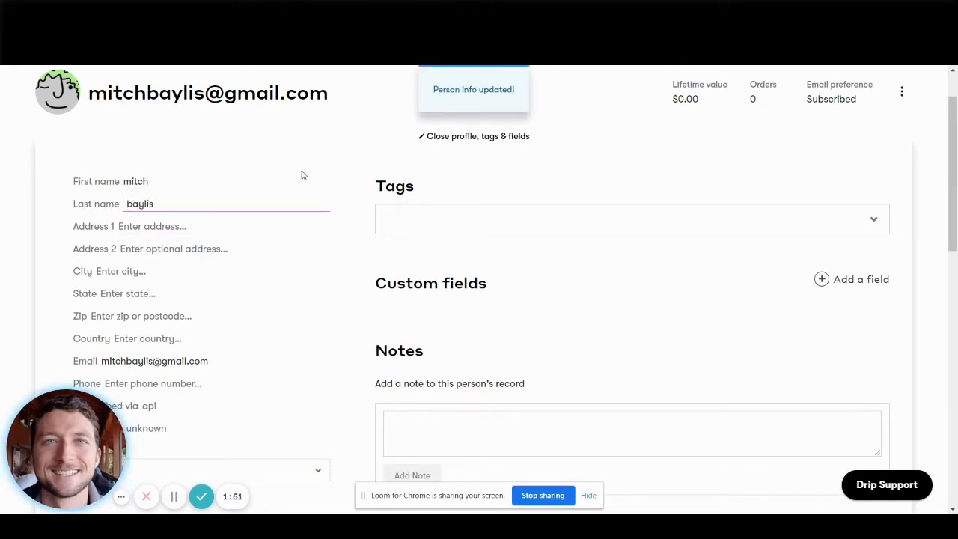
{"action": "left_click", "coordinate": [357, 190]}
{"action": "scroll", "coordinate": [358, 200], "scroll_direction": "down", "scroll_amount": 4}
{"action": "scroll", "coordinate": [357, 200], "scroll_direction": "up", "scroll_amount": 5}
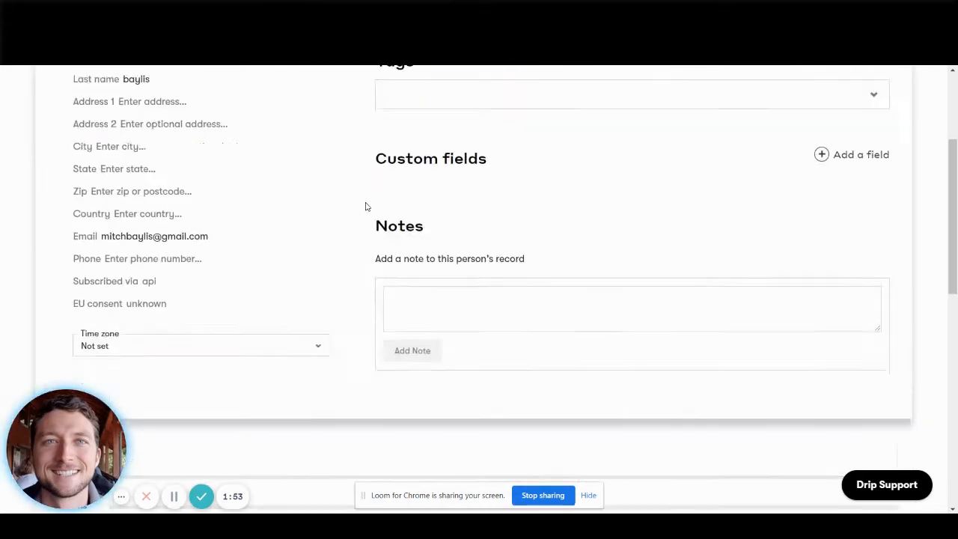
{"action": "left_click", "coordinate": [475, 198]}
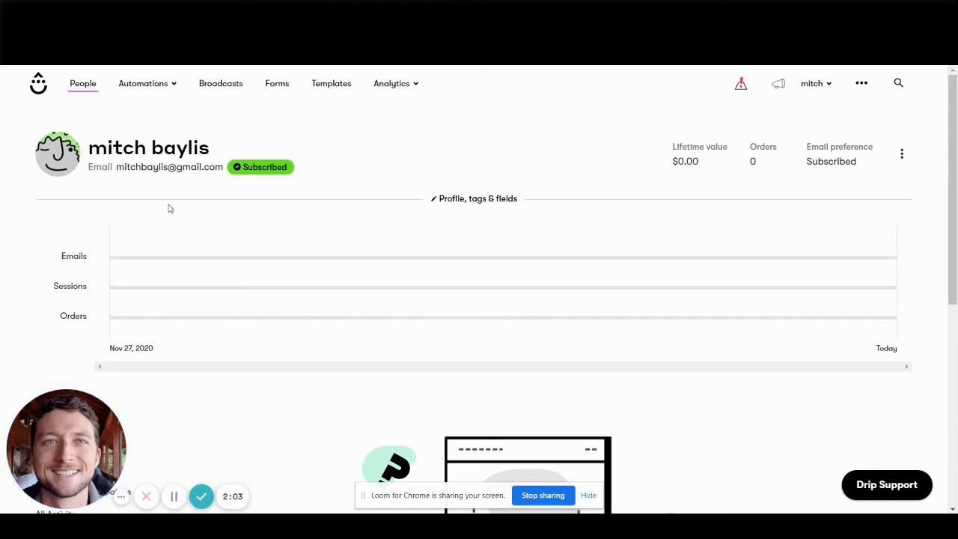
Reopen the contact's profile, tags and fields, and view the additional actions available for this person.
{"action": "left_click", "coordinate": [457, 199]}
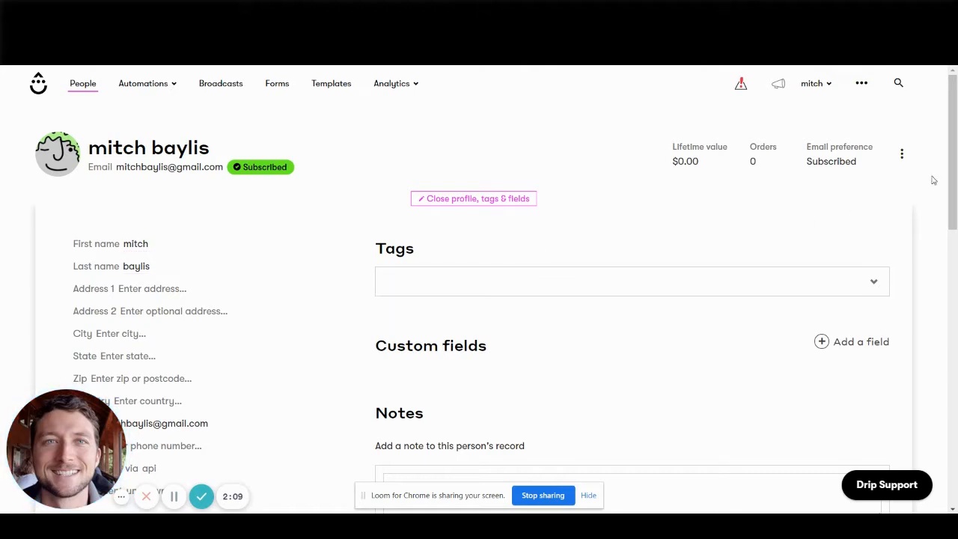
{"action": "left_click", "coordinate": [900, 156]}
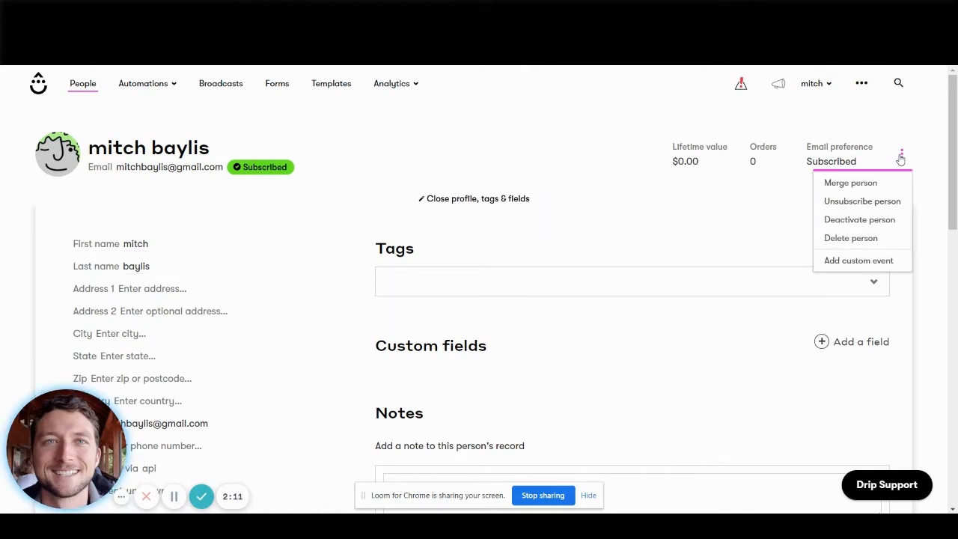
{"action": "left_click", "coordinate": [546, 228]}
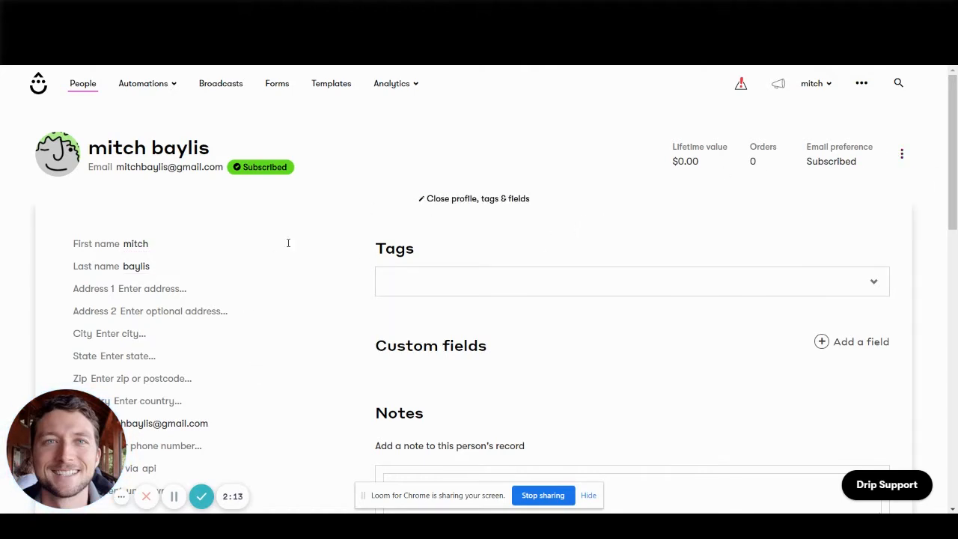
Add the existing tag "pop" to the contact.
{"action": "left_click", "coordinate": [434, 273]}
{"action": "type", "text": "pop"}
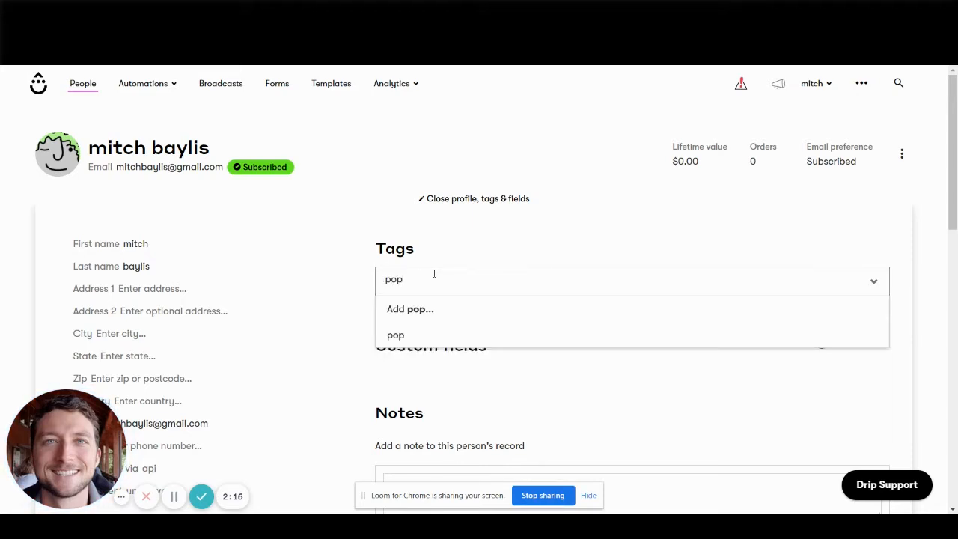
{"action": "left_click", "coordinate": [434, 334]}
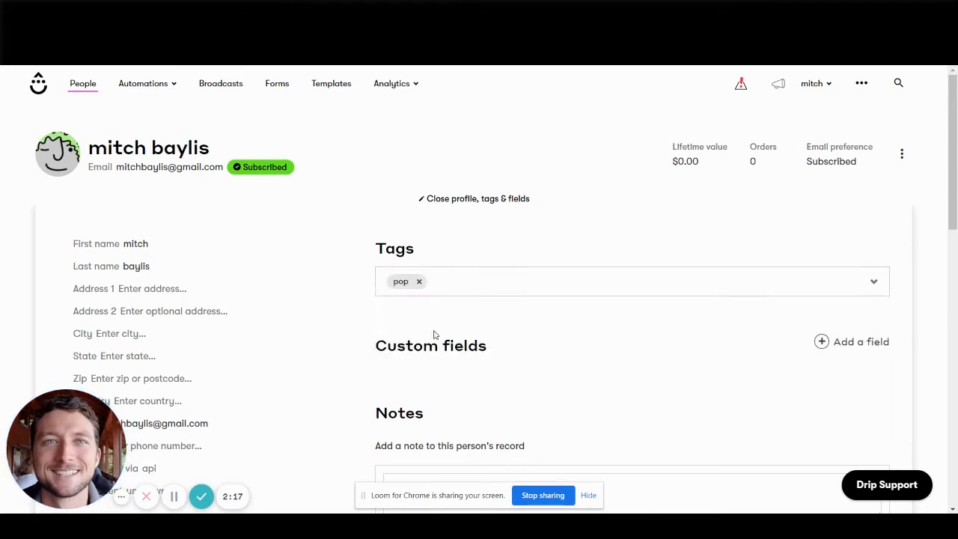
Start a new custom field for the contact and review which identifiers can be chosen.
{"action": "scroll", "coordinate": [306, 259], "scroll_direction": "down", "scroll_amount": 3}
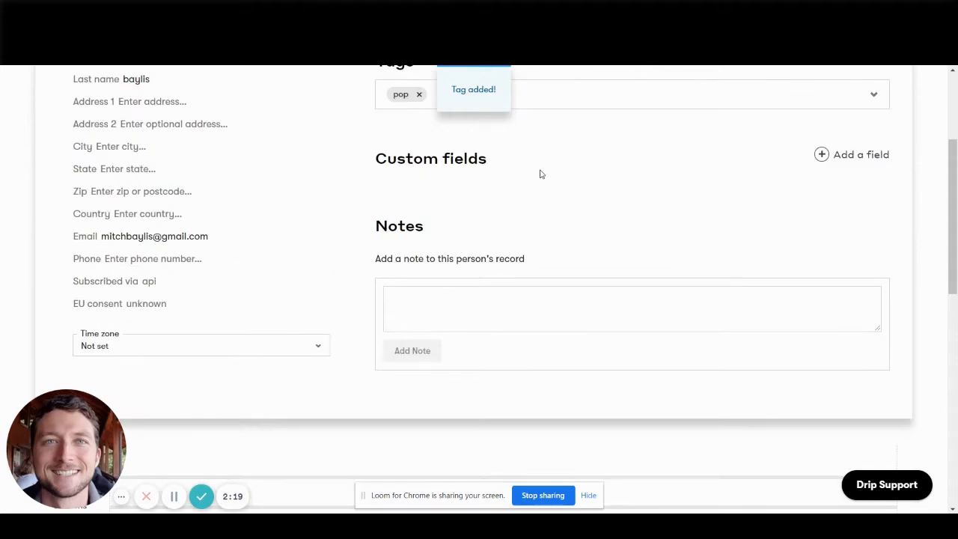
{"action": "left_click", "coordinate": [857, 163]}
{"action": "left_click", "coordinate": [513, 205]}
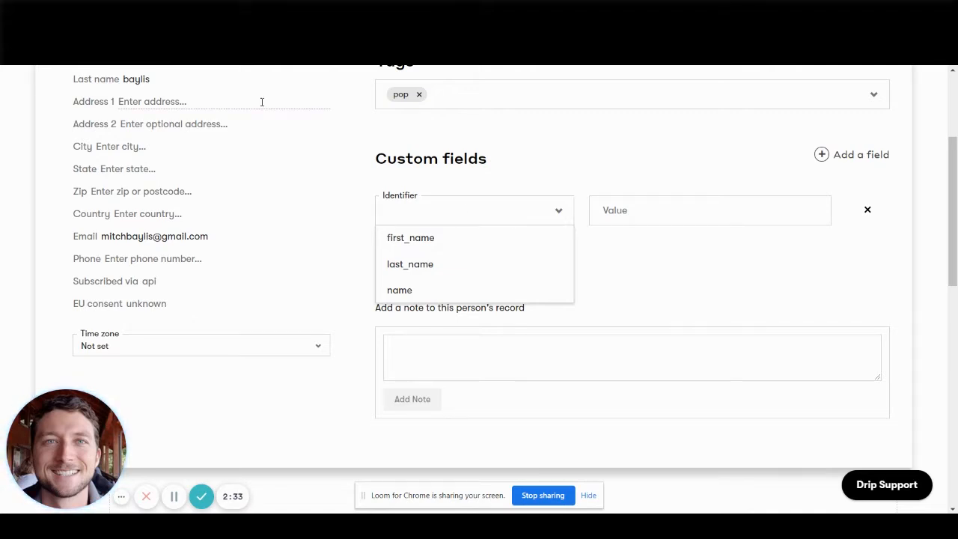
{"action": "scroll", "coordinate": [150, 254], "scroll_direction": "up", "scroll_amount": 3}
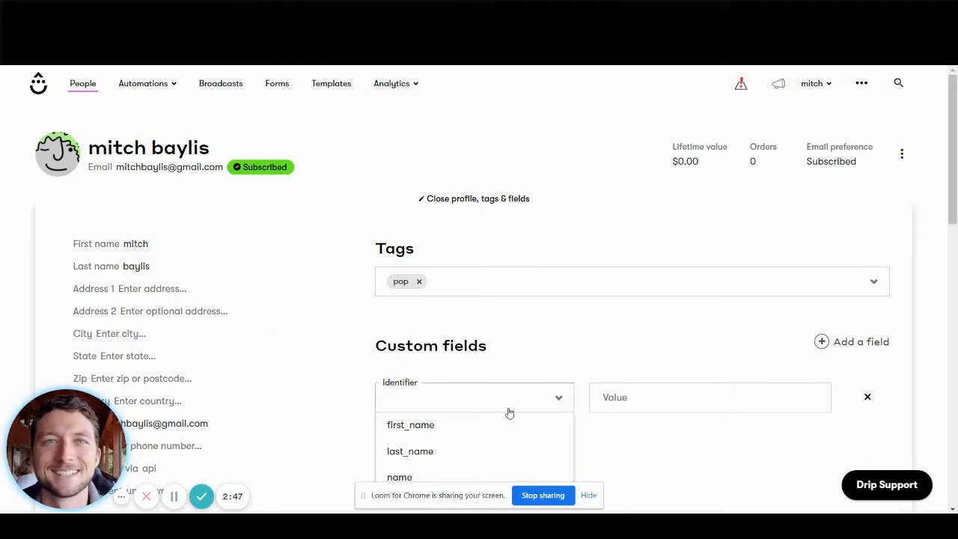
{"action": "scroll", "coordinate": [463, 303], "scroll_direction": "down", "scroll_amount": 2}
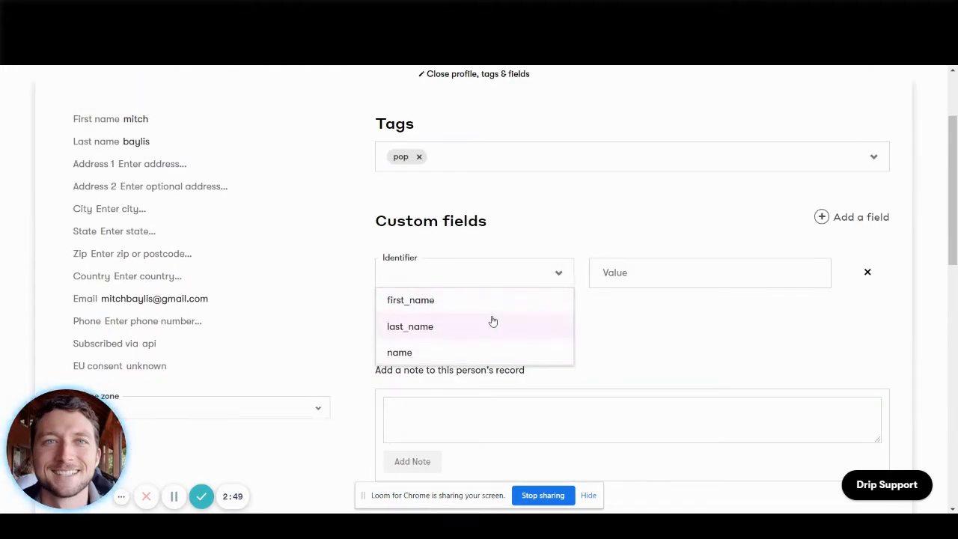
{"action": "scroll", "coordinate": [228, 270], "scroll_direction": "up", "scroll_amount": 1}
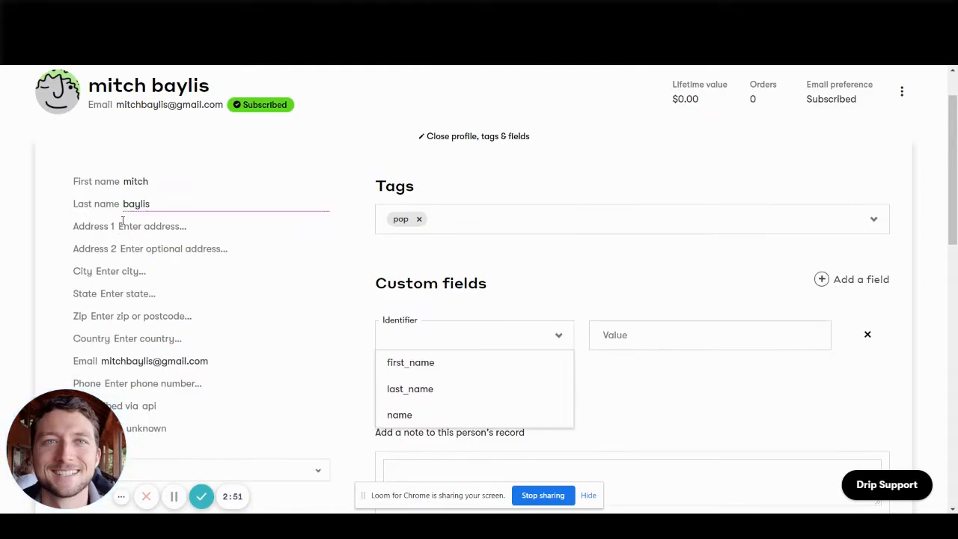
Fill in the first address line of the contact's profile.
{"action": "left_click", "coordinate": [132, 226]}
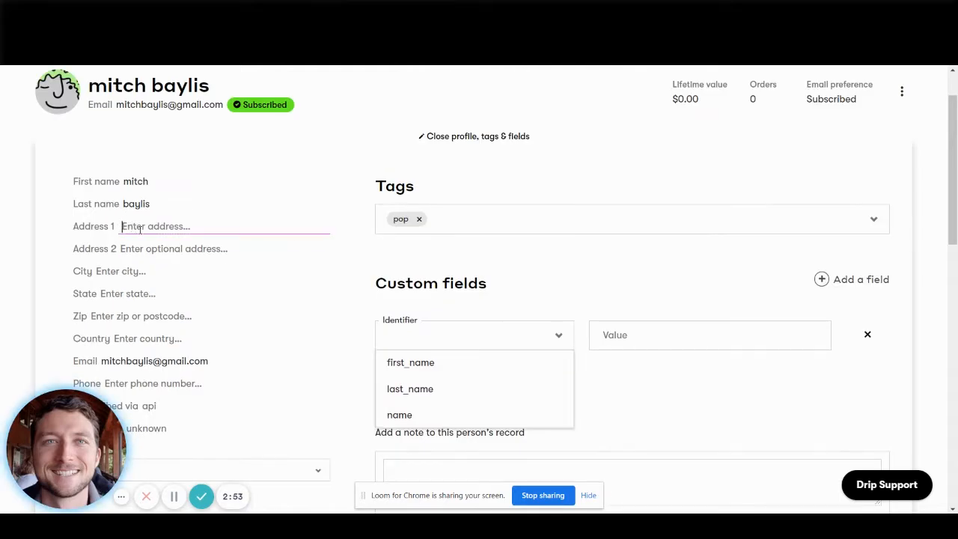
{"action": "type", "text": "41"}
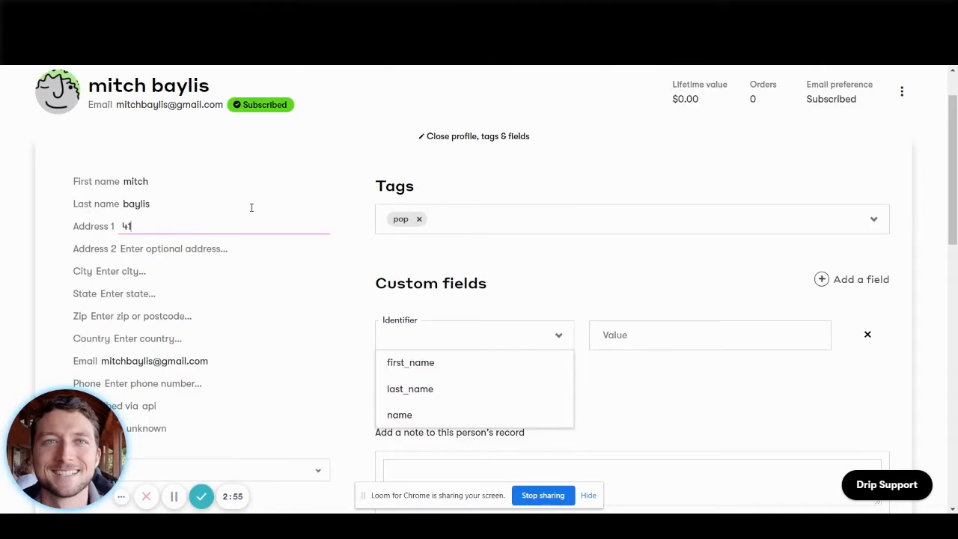
{"action": "left_click", "coordinate": [344, 247]}
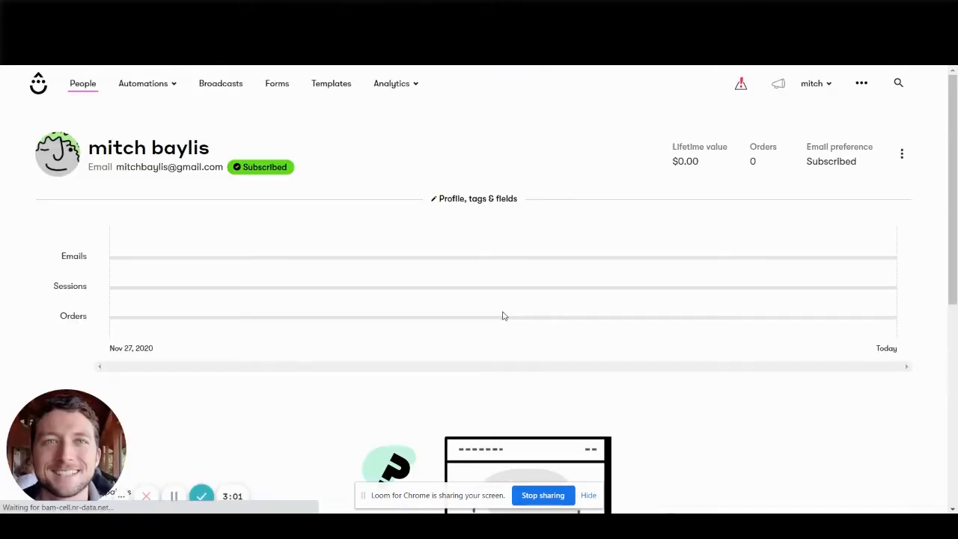
Reopen the profile section, start another custom field and compare its identifier choices with the contact's filled-in details.
{"action": "left_click", "coordinate": [454, 202]}
{"action": "scroll", "coordinate": [460, 318], "scroll_direction": "down", "scroll_amount": 2}
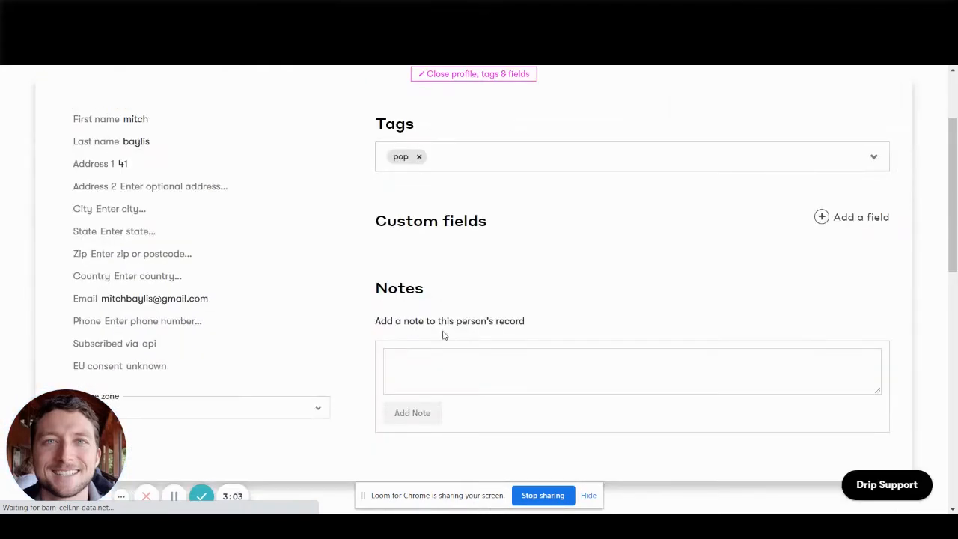
{"action": "left_click", "coordinate": [832, 217]}
{"action": "left_click", "coordinate": [474, 273]}
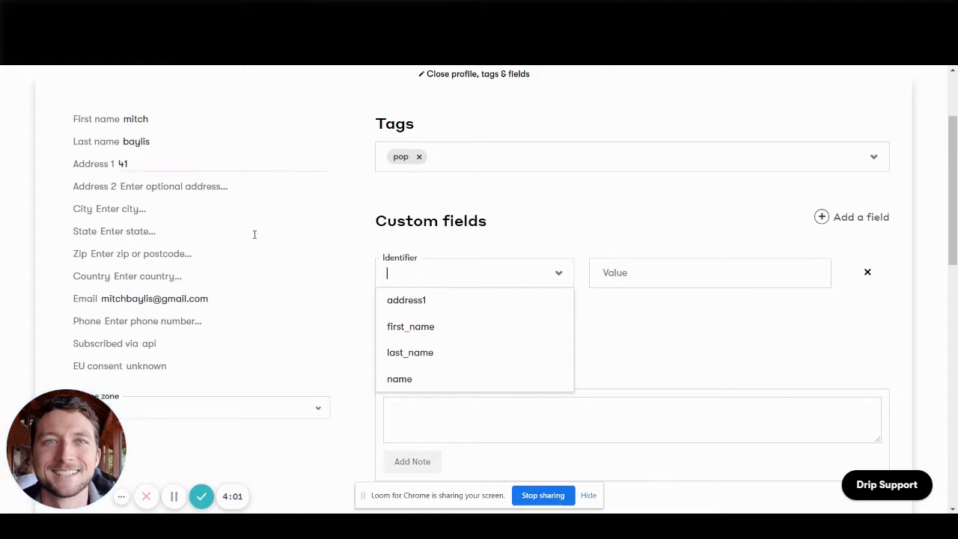
{"action": "scroll", "coordinate": [398, 206], "scroll_direction": "down", "scroll_amount": 1}
{"action": "scroll", "coordinate": [382, 314], "scroll_direction": "up", "scroll_amount": 3}
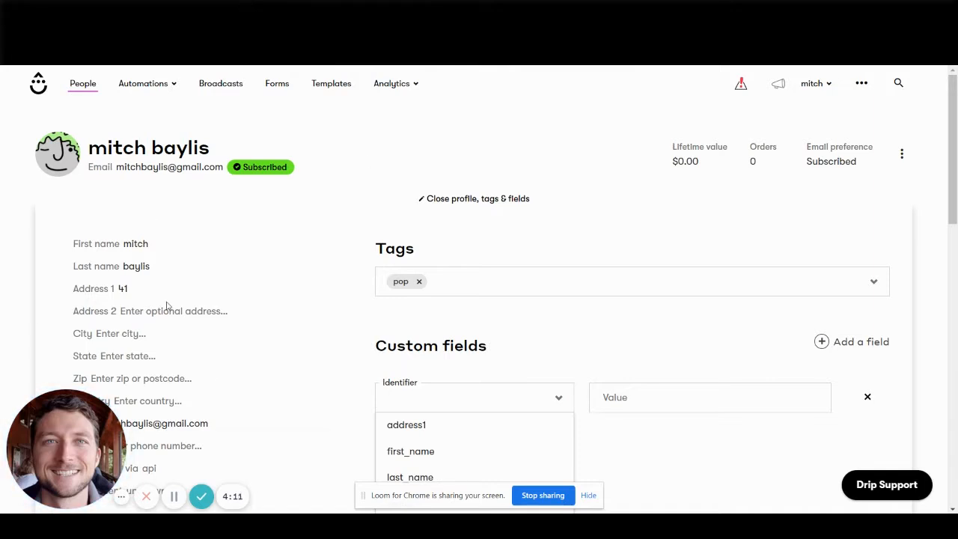
Switch to ActiveCampaign, open the only contact's record and review its general details, tags, lists and automations for comparison.
{"action": "key", "text": "ctrl+Tab"}
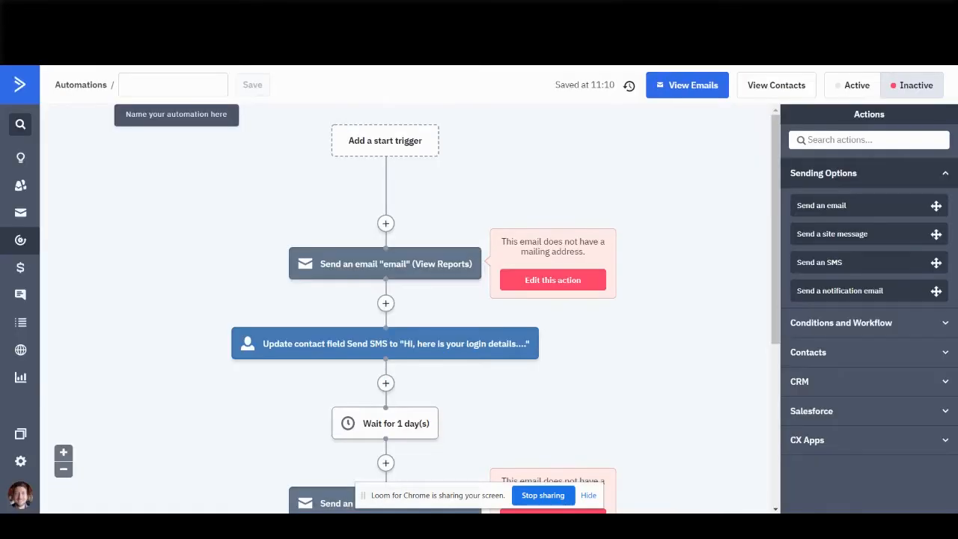
{"action": "left_click", "coordinate": [20, 185]}
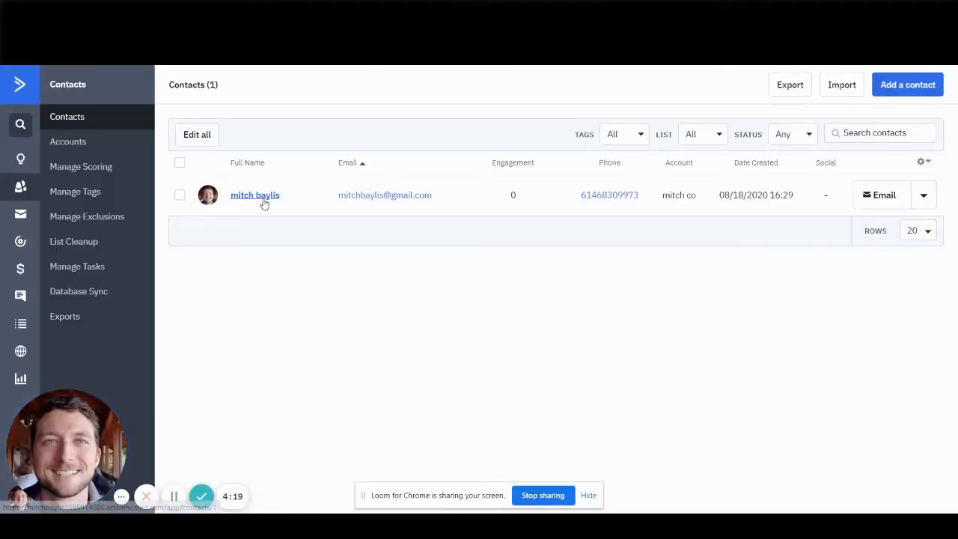
{"action": "left_click", "coordinate": [267, 194]}
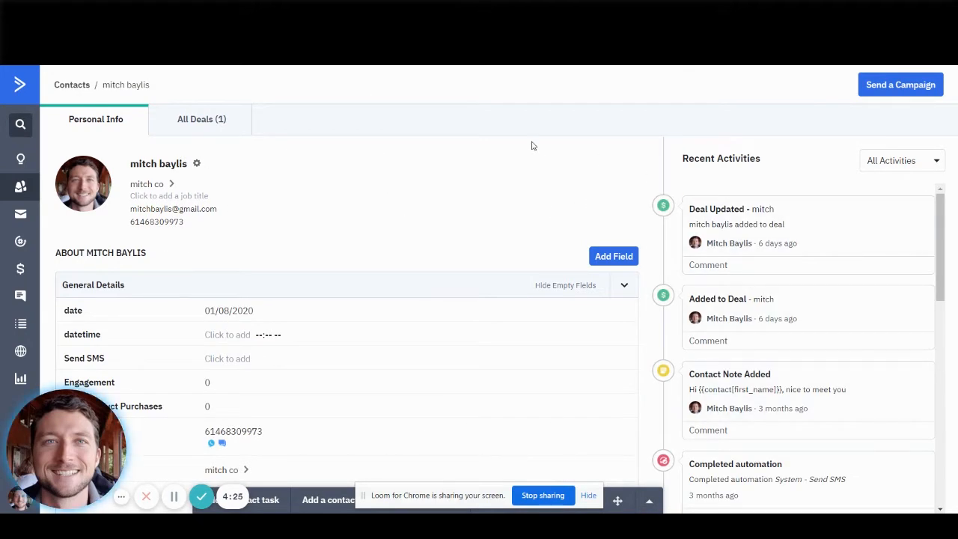
{"action": "scroll", "coordinate": [548, 184], "scroll_direction": "down", "scroll_amount": 1}
{"action": "scroll", "coordinate": [553, 185], "scroll_direction": "down", "scroll_amount": 3}
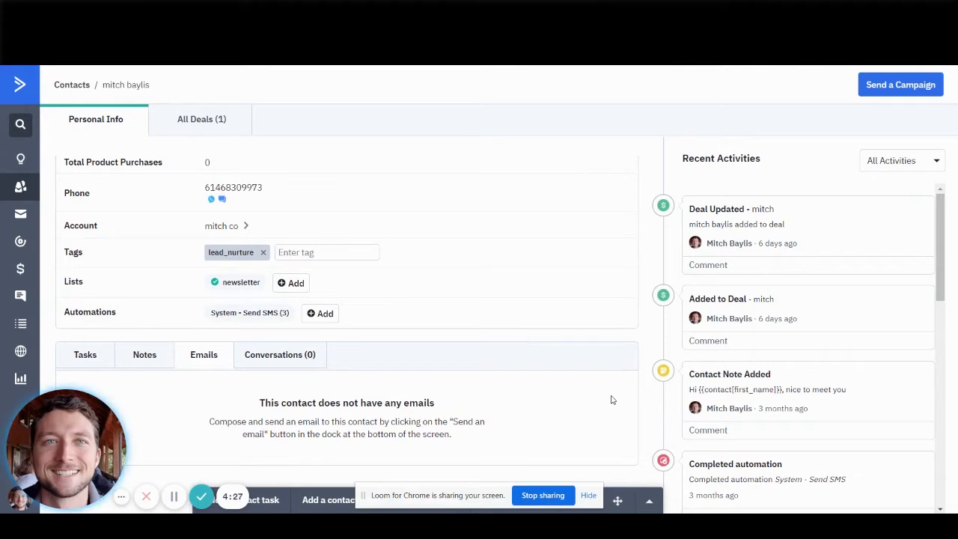
{"action": "scroll", "coordinate": [584, 336], "scroll_direction": "up", "scroll_amount": 4}
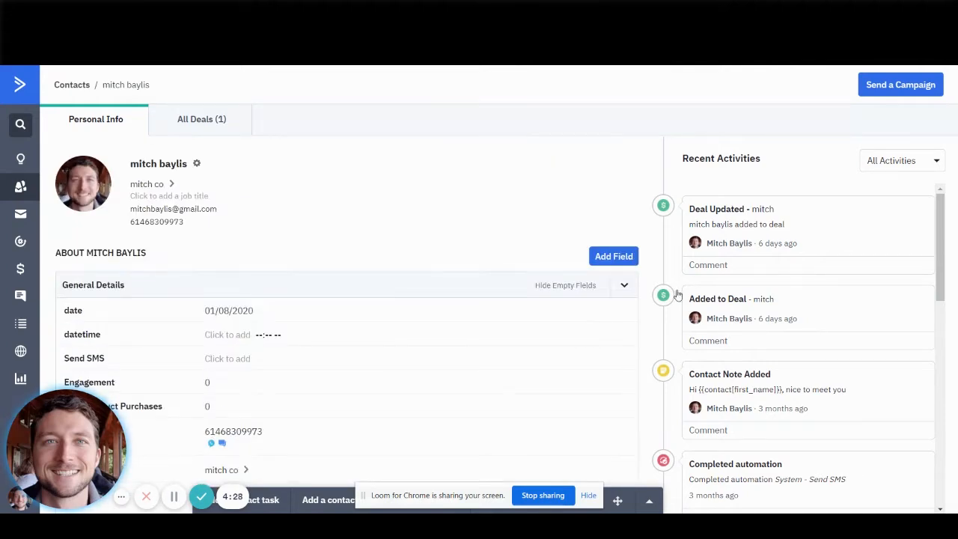
{"action": "left_click", "coordinate": [624, 285]}
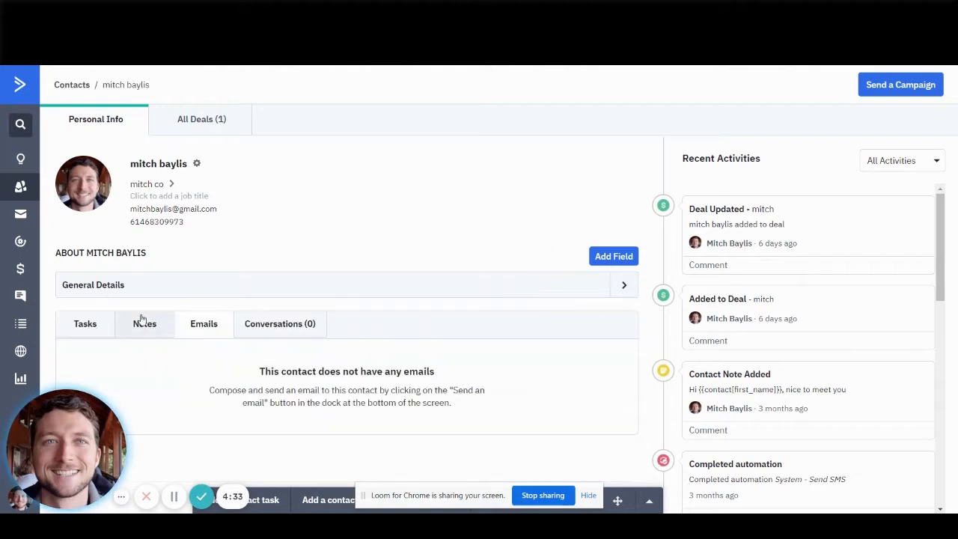
{"action": "left_click", "coordinate": [621, 286]}
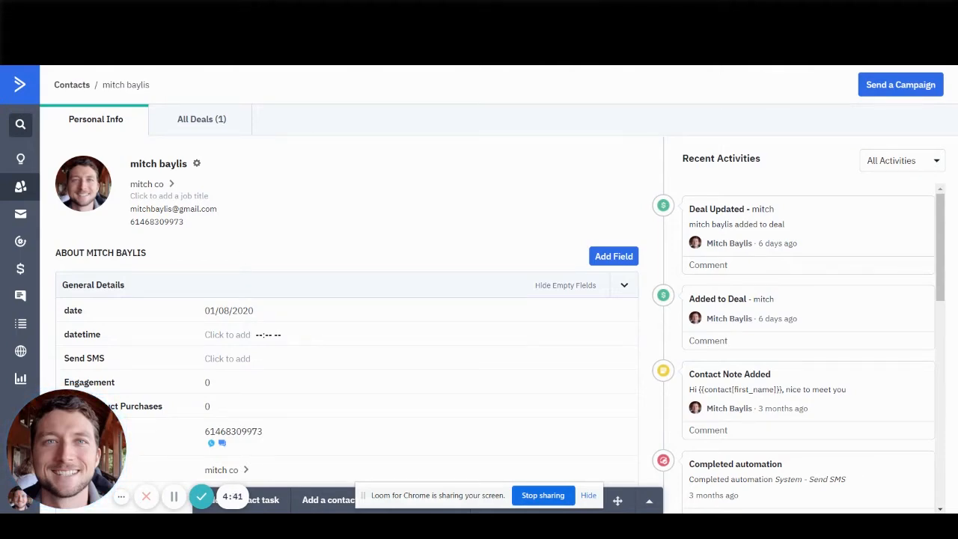
Return to Drip, review the contact's profile, tags and fields, close that section and look through the contact's email activity.
{"action": "key", "text": "ctrl+Tab"}
{"action": "key", "text": "ctrl+Tab"}
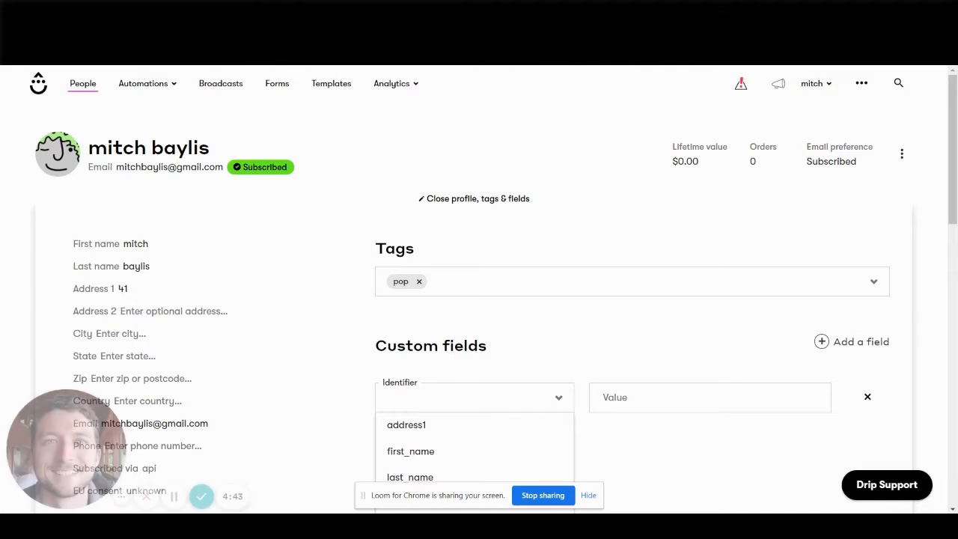
{"action": "scroll", "coordinate": [321, 250], "scroll_direction": "down", "scroll_amount": 5}
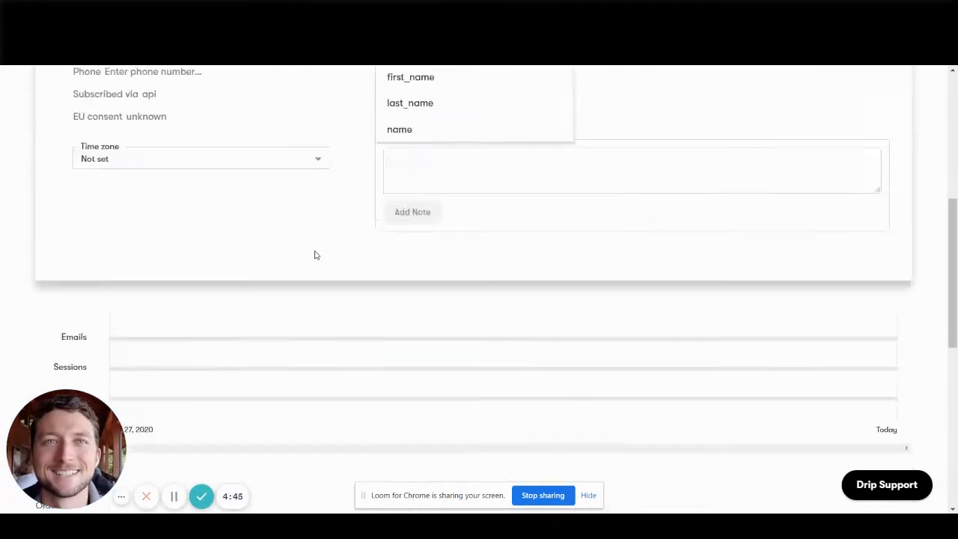
{"action": "scroll", "coordinate": [317, 254], "scroll_direction": "up", "scroll_amount": 4}
{"action": "scroll", "coordinate": [667, 274], "scroll_direction": "down", "scroll_amount": 4}
{"action": "scroll", "coordinate": [667, 274], "scroll_direction": "up", "scroll_amount": 5}
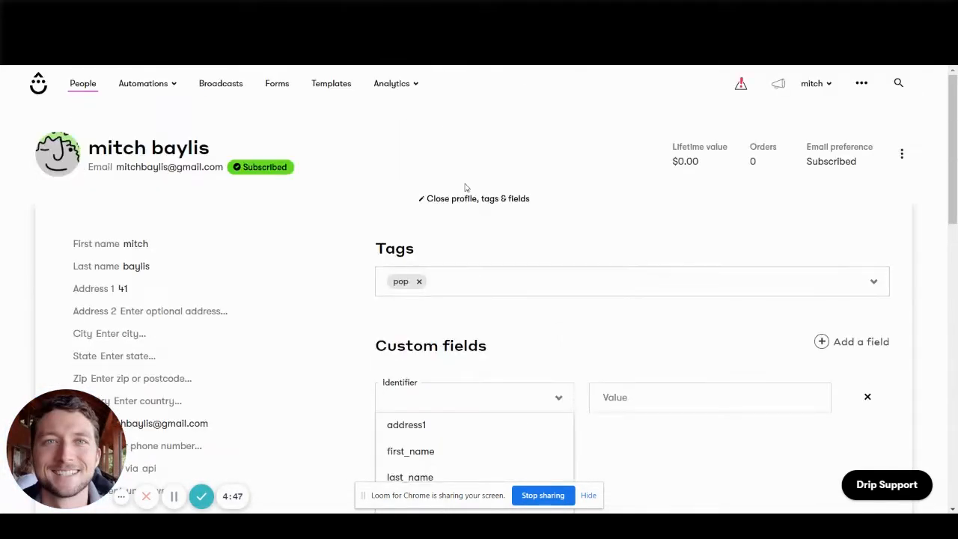
{"action": "left_click", "coordinate": [442, 196]}
{"action": "scroll", "coordinate": [366, 304], "scroll_direction": "down", "scroll_amount": 5}
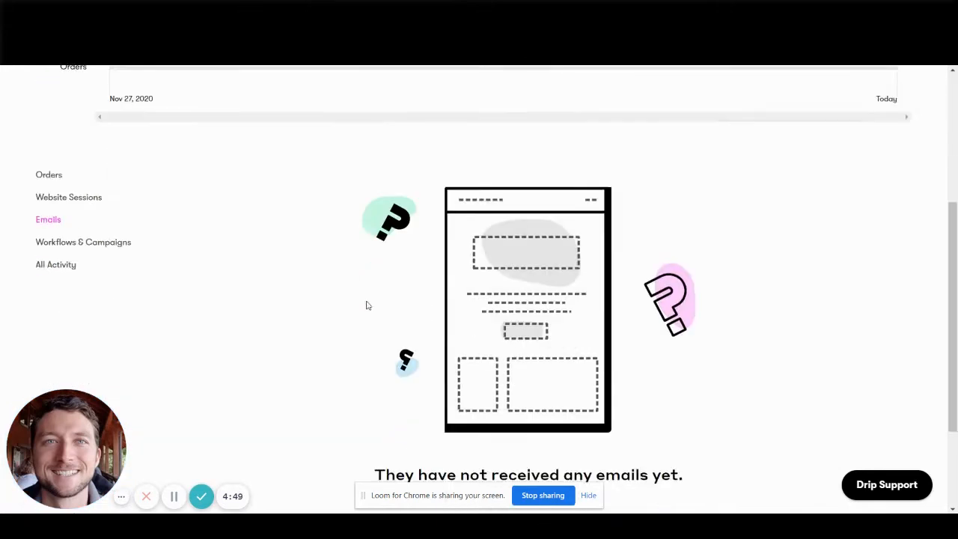
{"action": "scroll", "coordinate": [315, 190], "scroll_direction": "up", "scroll_amount": 5}
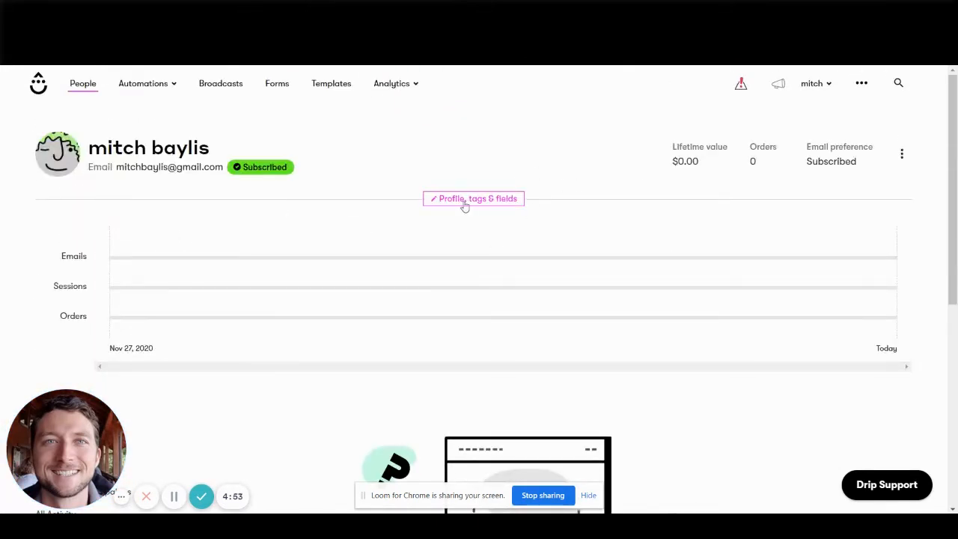
Go back to the People list, open the saved segments and start a new segment.
{"action": "left_click", "coordinate": [85, 88]}
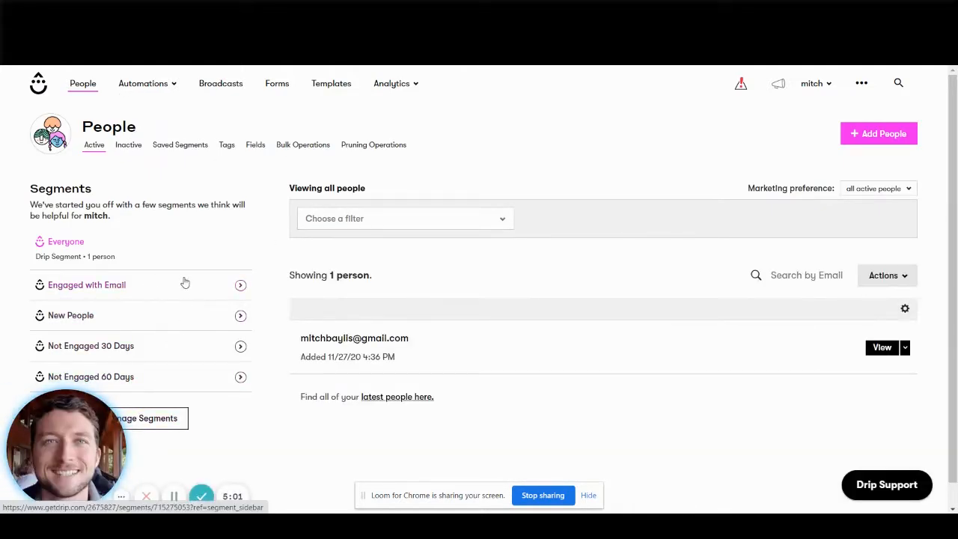
{"action": "scroll", "coordinate": [194, 349], "scroll_direction": "down", "scroll_amount": 1}
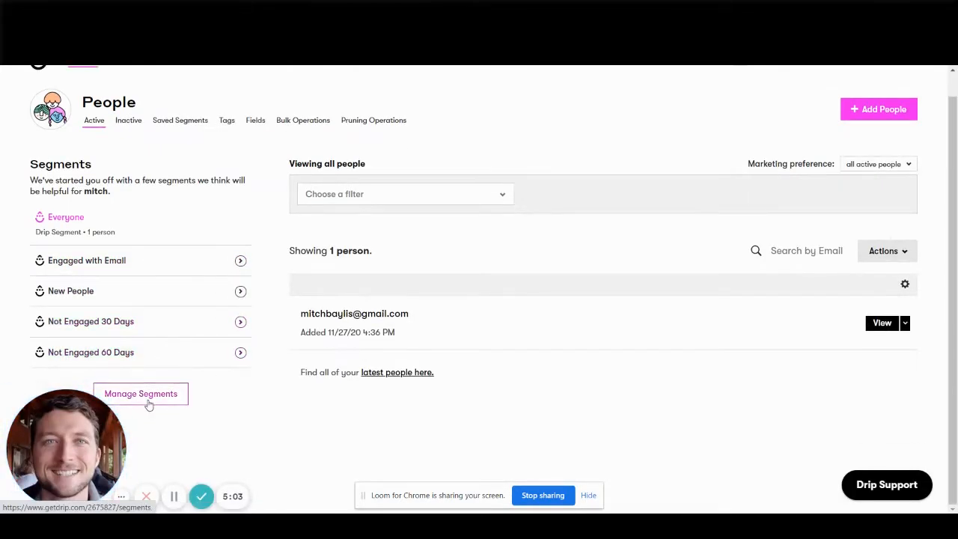
{"action": "left_click", "coordinate": [148, 404]}
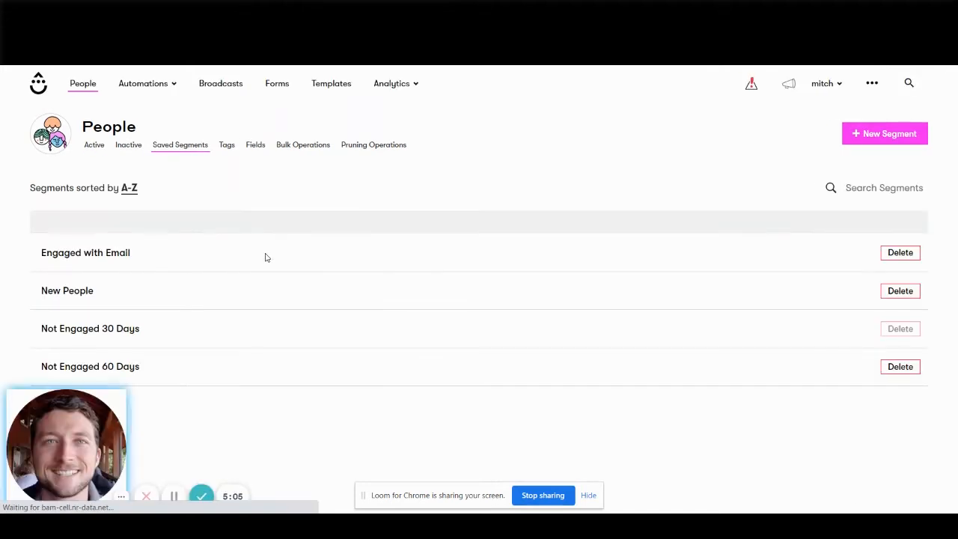
{"action": "left_click", "coordinate": [909, 139]}
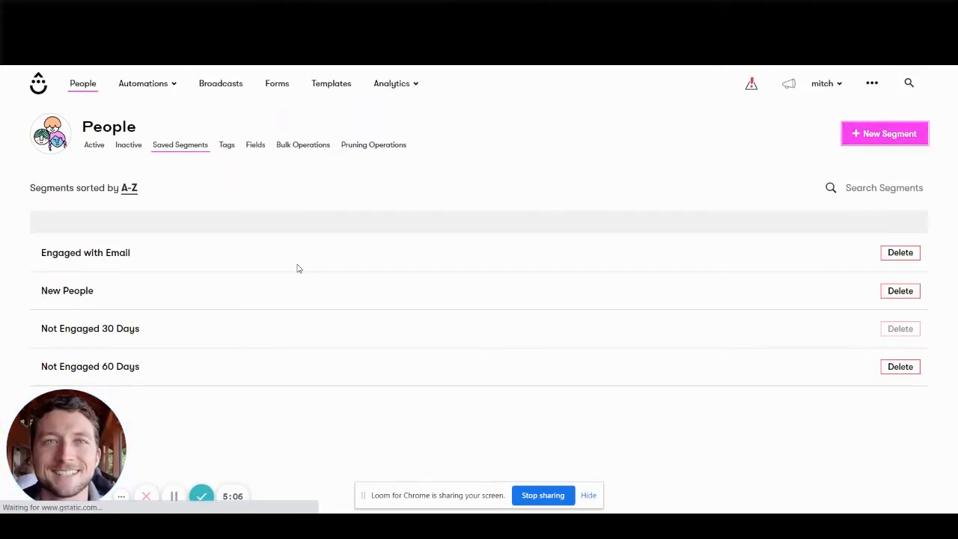
Review the filter criteria available for segmenting people, from email activity to tags and fields, without choosing one.
{"action": "left_click", "coordinate": [366, 223]}
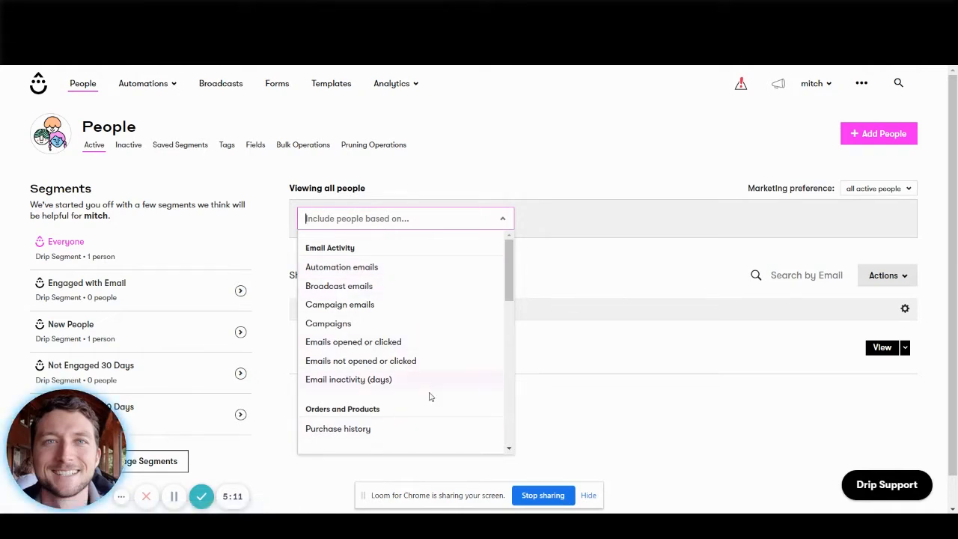
{"action": "scroll", "coordinate": [429, 400], "scroll_direction": "down", "scroll_amount": 2}
{"action": "scroll", "coordinate": [427, 402], "scroll_direction": "down", "scroll_amount": 2}
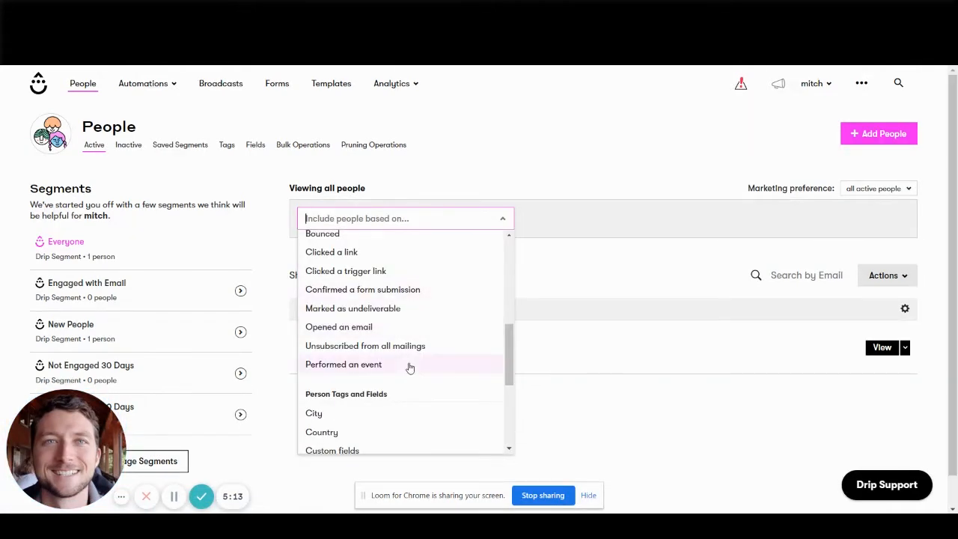
{"action": "scroll", "coordinate": [434, 331], "scroll_direction": "down", "scroll_amount": 5}
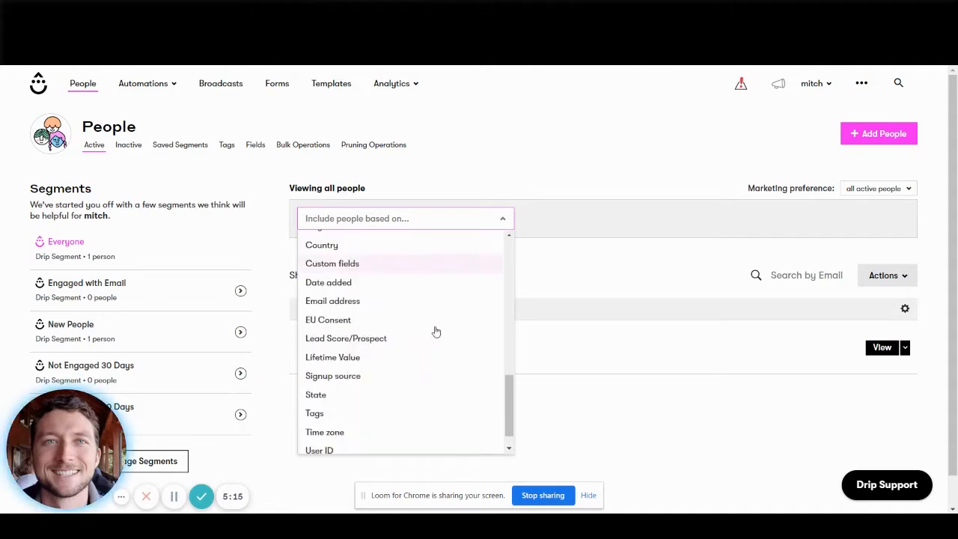
{"action": "scroll", "coordinate": [402, 374], "scroll_direction": "up", "scroll_amount": 10}
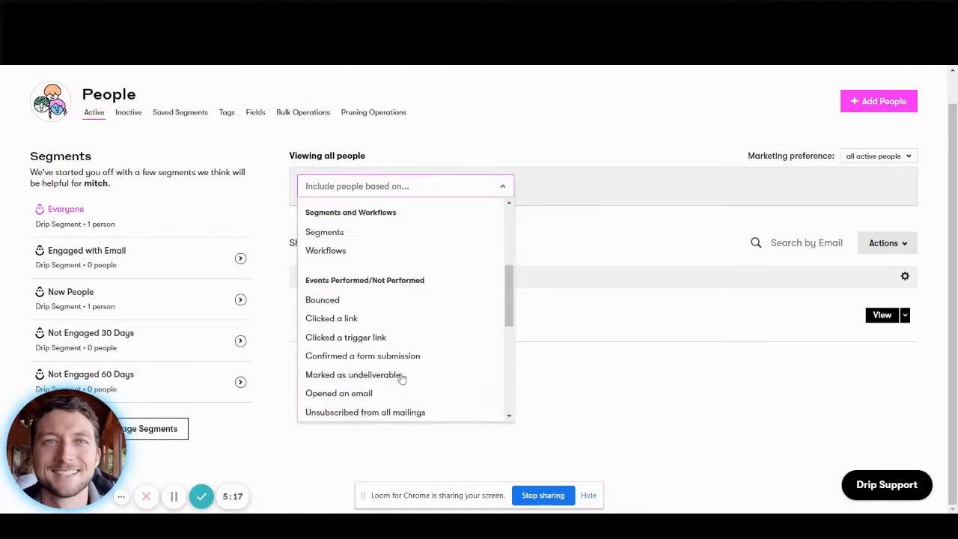
{"action": "left_click", "coordinate": [556, 194]}
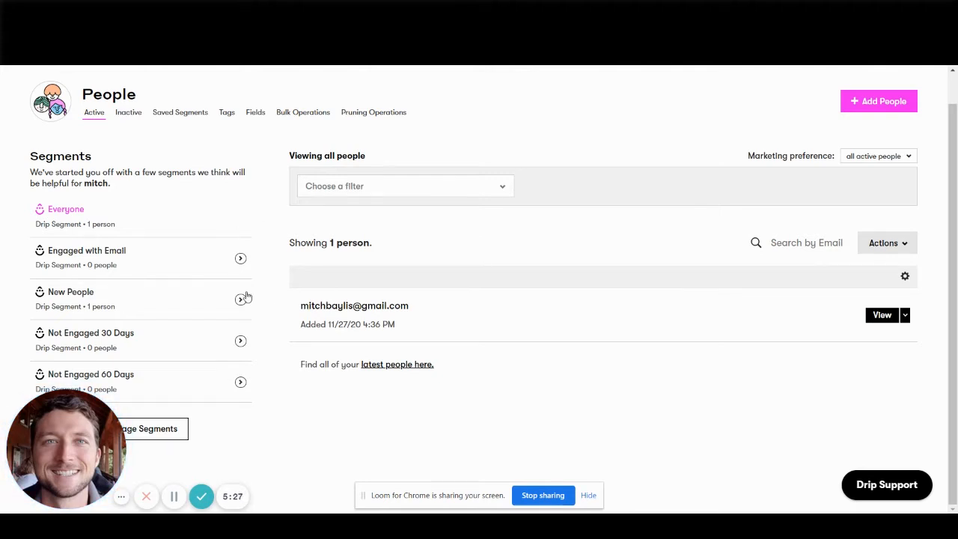
{"action": "scroll", "coordinate": [142, 150], "scroll_direction": "up", "scroll_amount": 1}
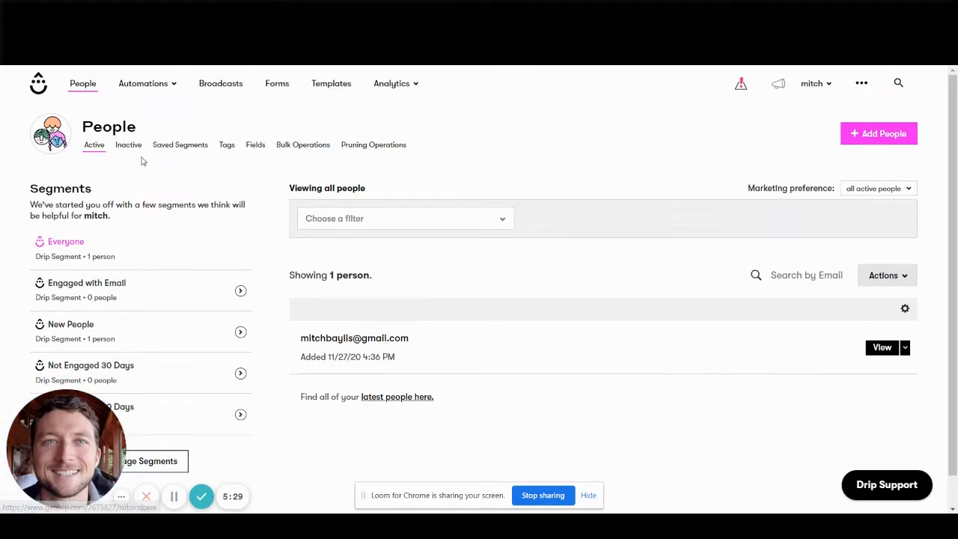
Open the list of workflows and review the kinds of automation on offer.
{"action": "left_click", "coordinate": [155, 89]}
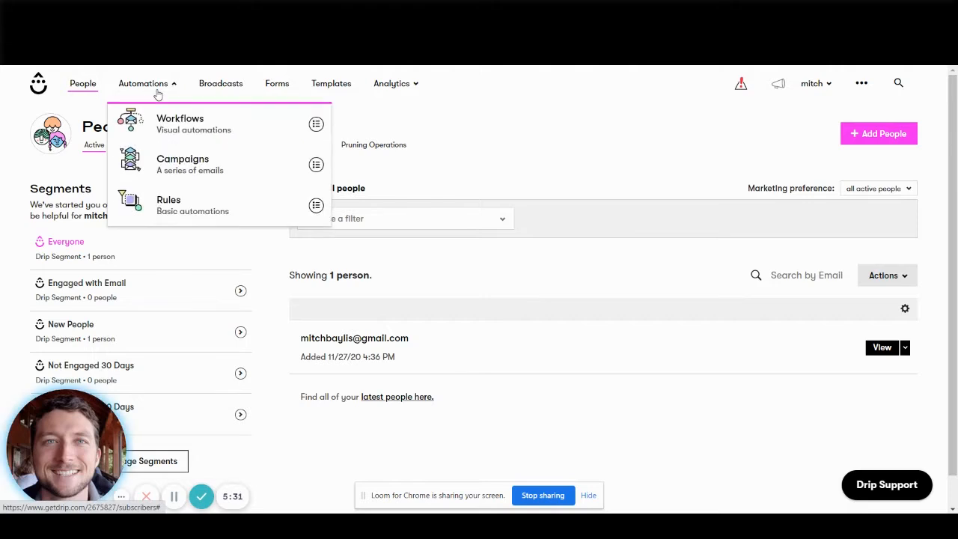
{"action": "left_click", "coordinate": [180, 131]}
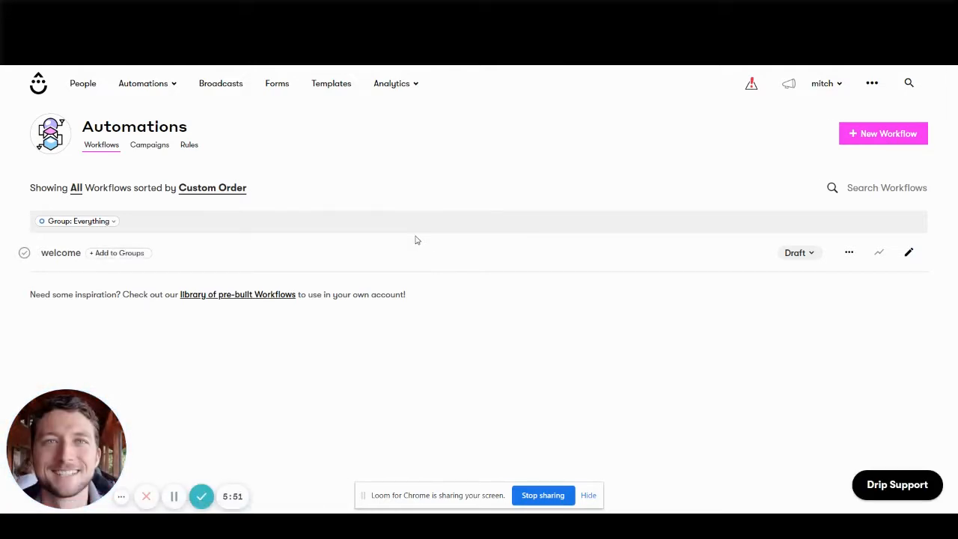
{"action": "left_click", "coordinate": [157, 83]}
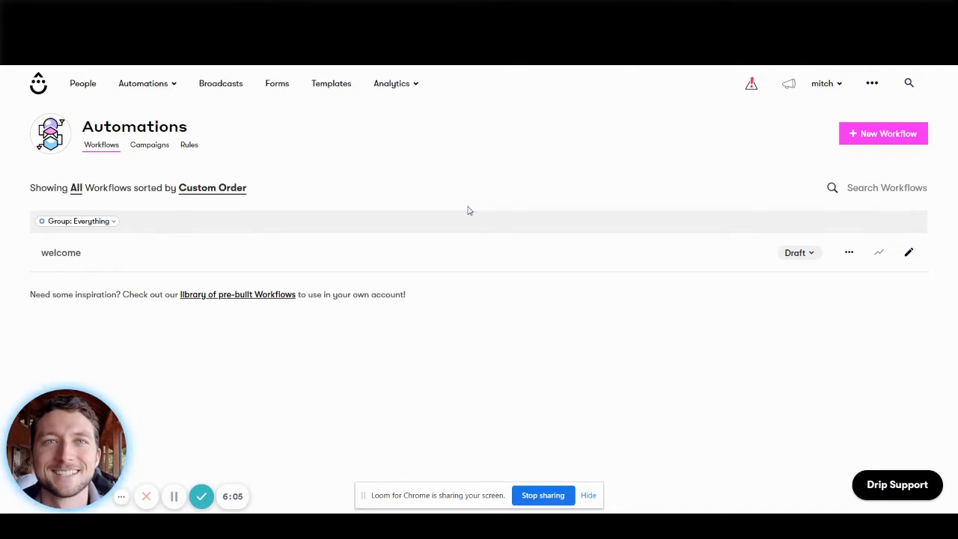
{"action": "left_click", "coordinate": [143, 83]}
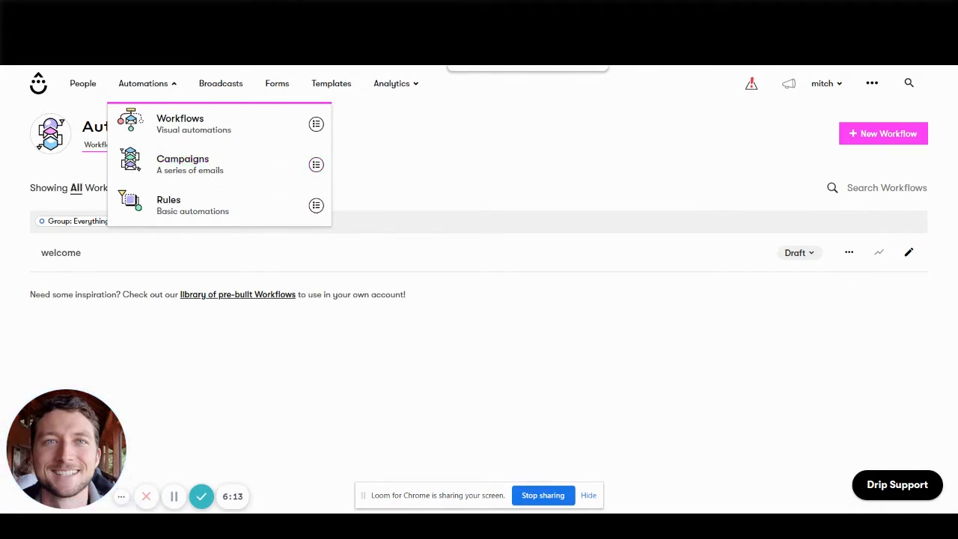
Switch to ActiveCampaign and open its automations area for comparison.
{"action": "key", "text": "ctrl+Tab"}
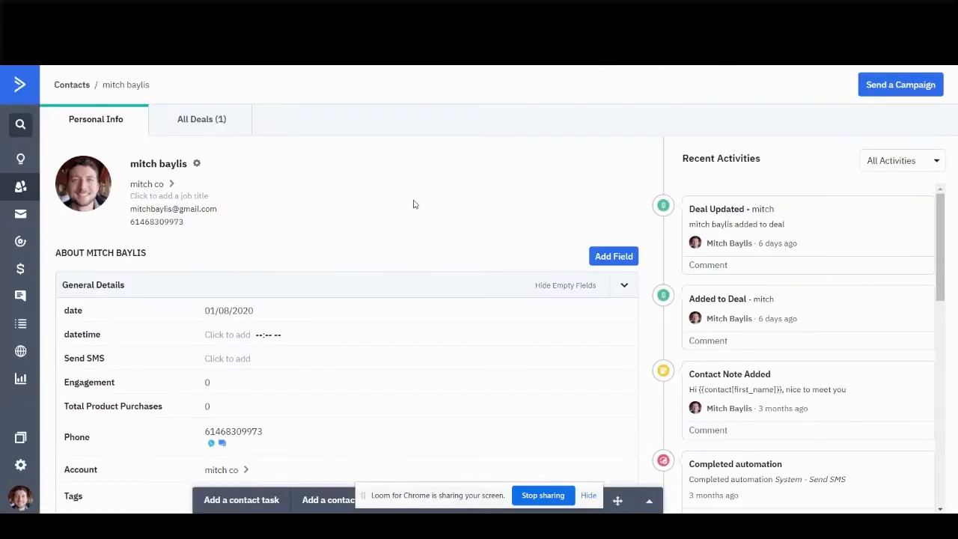
{"action": "left_click", "coordinate": [21, 241]}
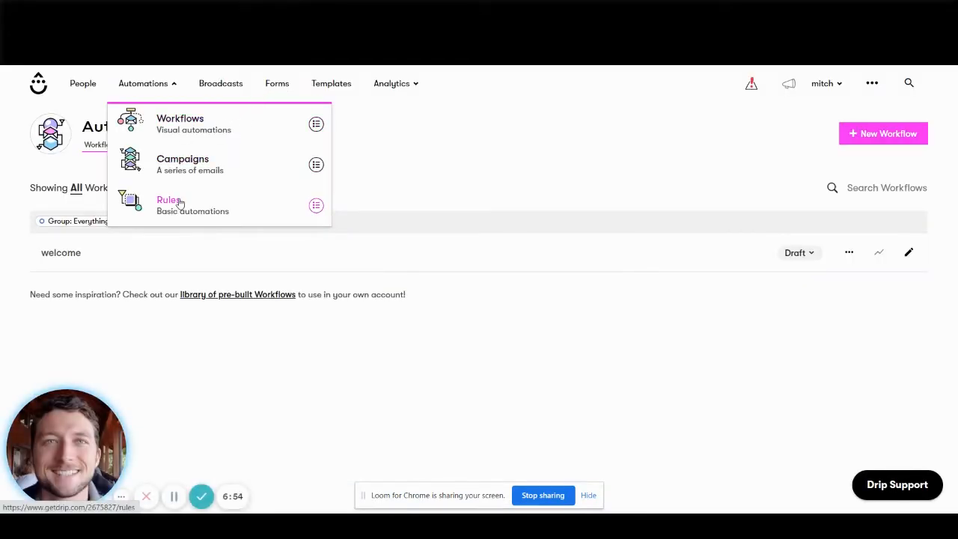
Return to Drip's workflows list and open the "welcome" workflow.
{"action": "left_click", "coordinate": [198, 122]}
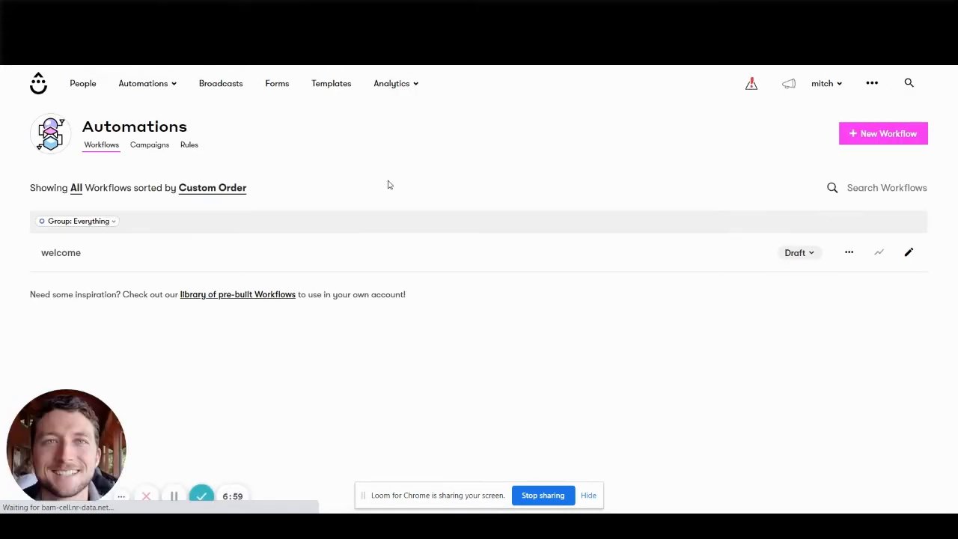
{"action": "left_click", "coordinate": [849, 253]}
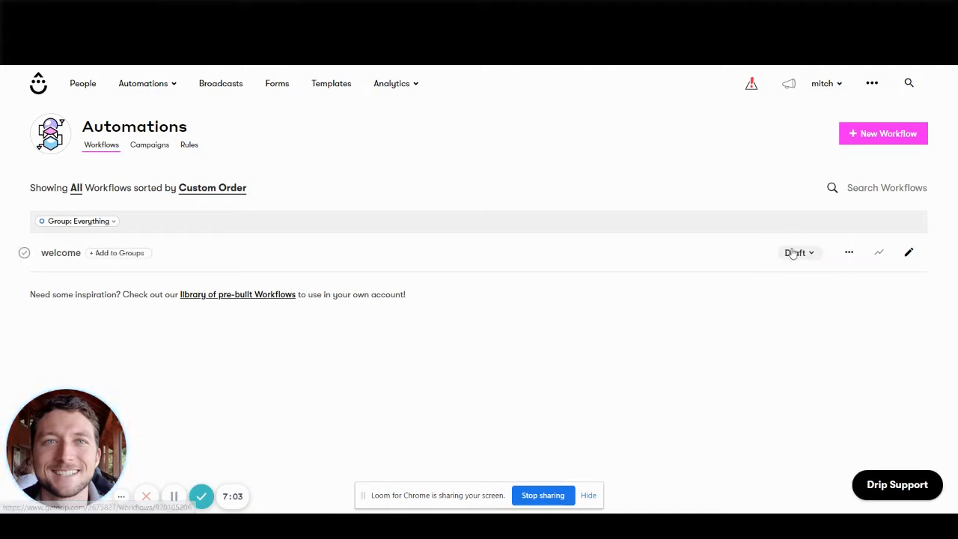
{"action": "left_click", "coordinate": [59, 253]}
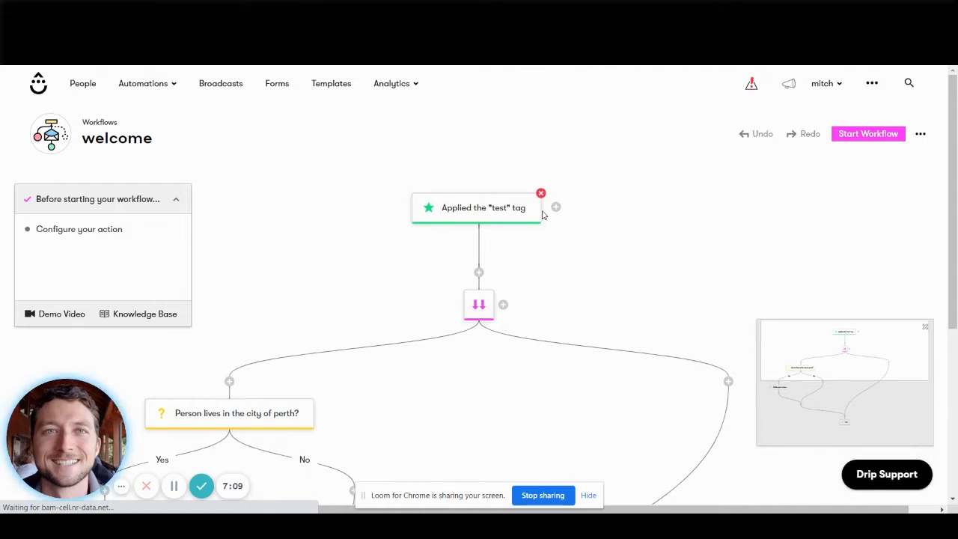
Examine the settings of the workflow's "test" tag trigger and close them without changes.
{"action": "left_click", "coordinate": [505, 211]}
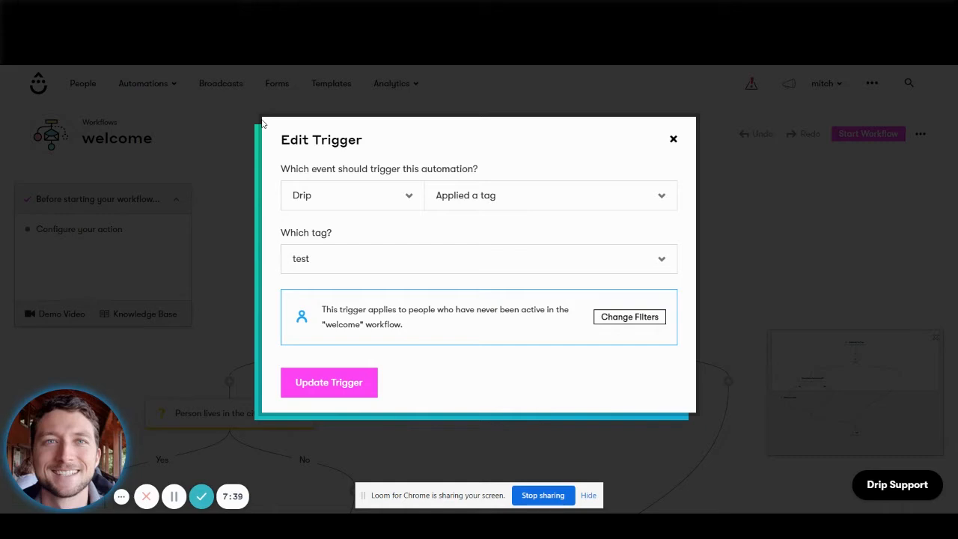
{"action": "left_click", "coordinate": [672, 140]}
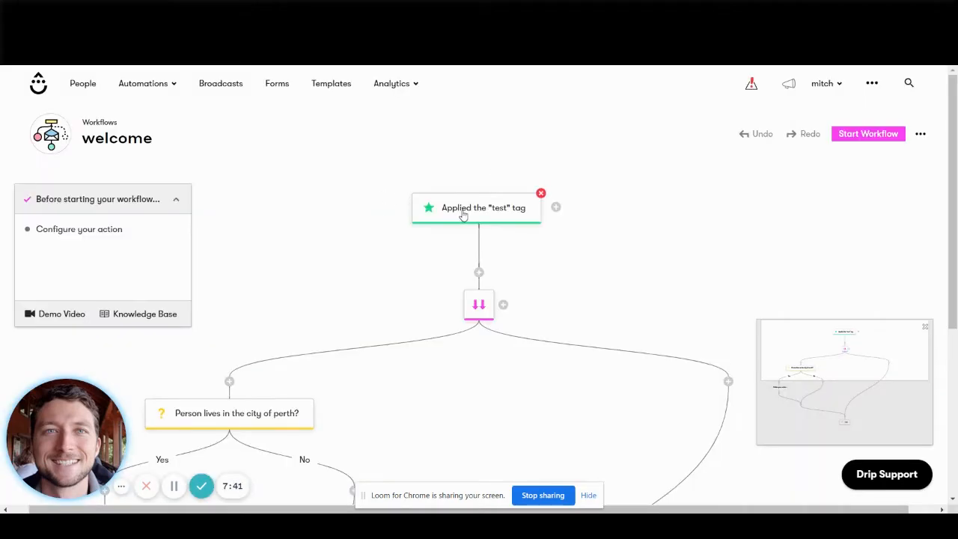
{"action": "left_click", "coordinate": [463, 215]}
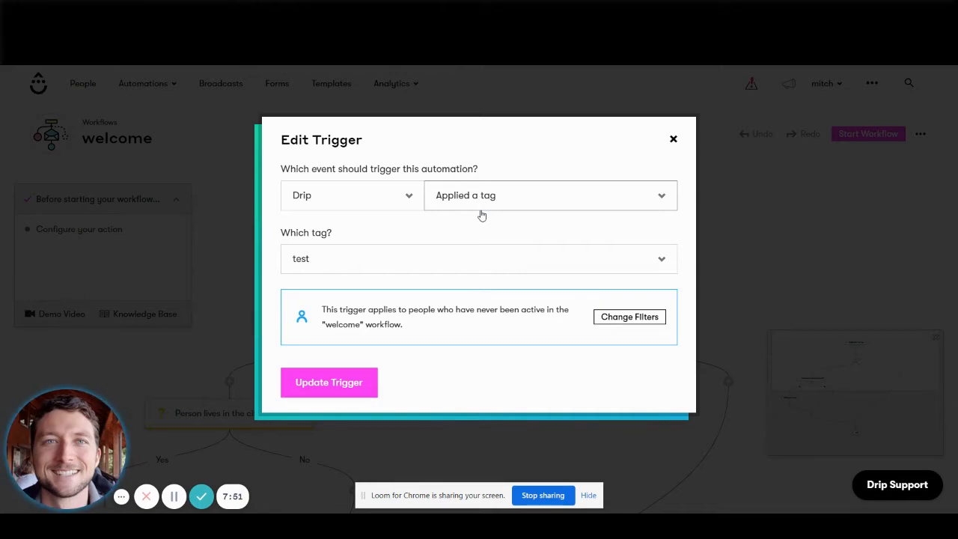
{"action": "left_click", "coordinate": [675, 141]}
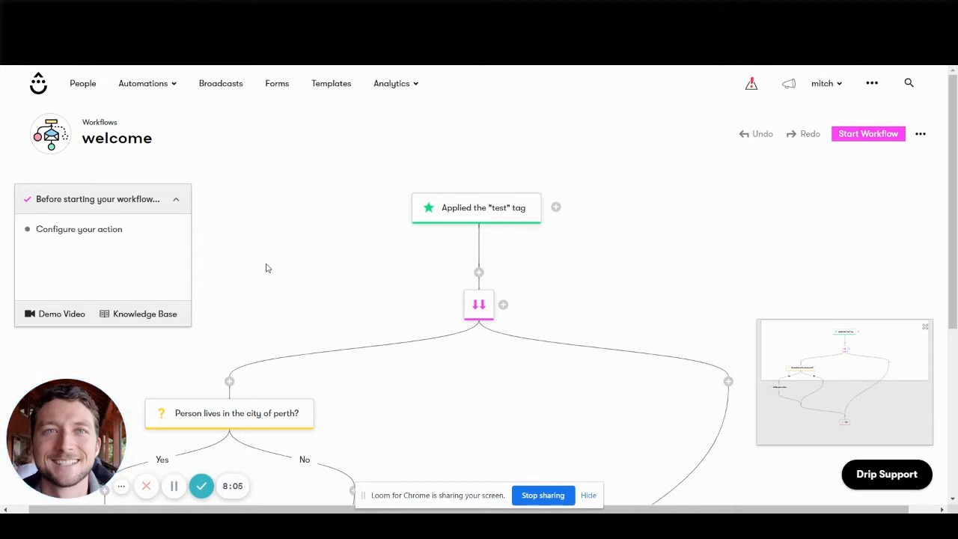
Examine the "welcome" workflow's layout and the kinds of step that can be added directly below the "test" tag trigger.
{"action": "scroll", "coordinate": [265, 268], "scroll_direction": "down", "scroll_amount": 3}
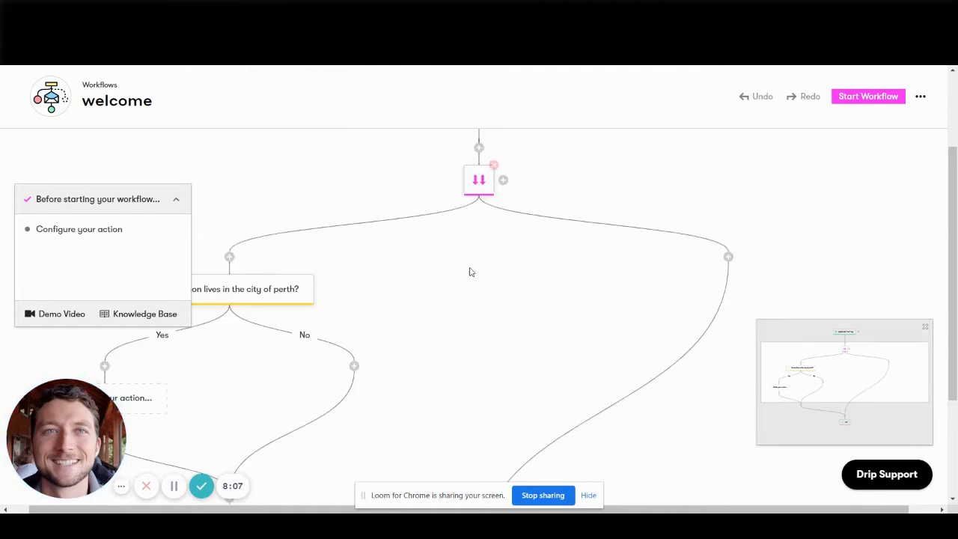
{"action": "scroll", "coordinate": [470, 271], "scroll_direction": "up", "scroll_amount": 2}
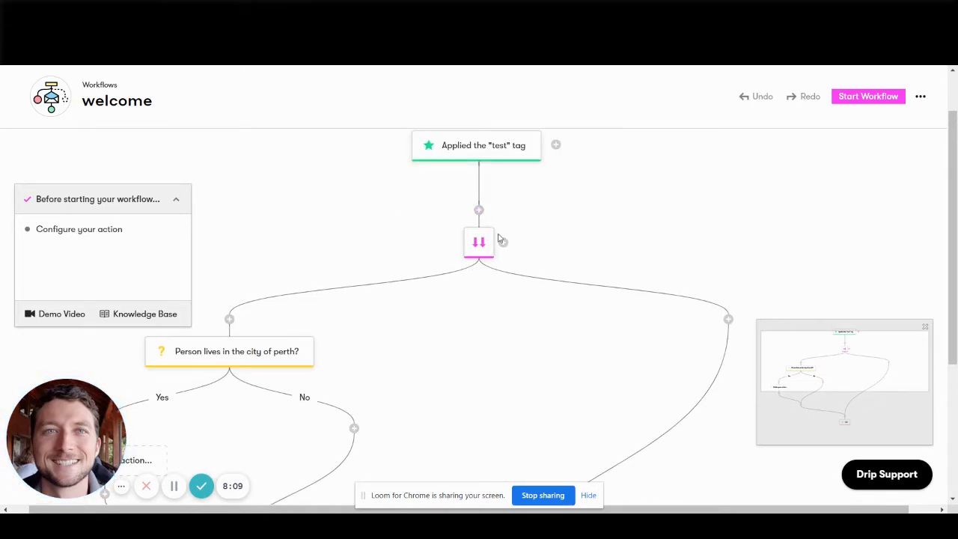
{"action": "left_click", "coordinate": [479, 210]}
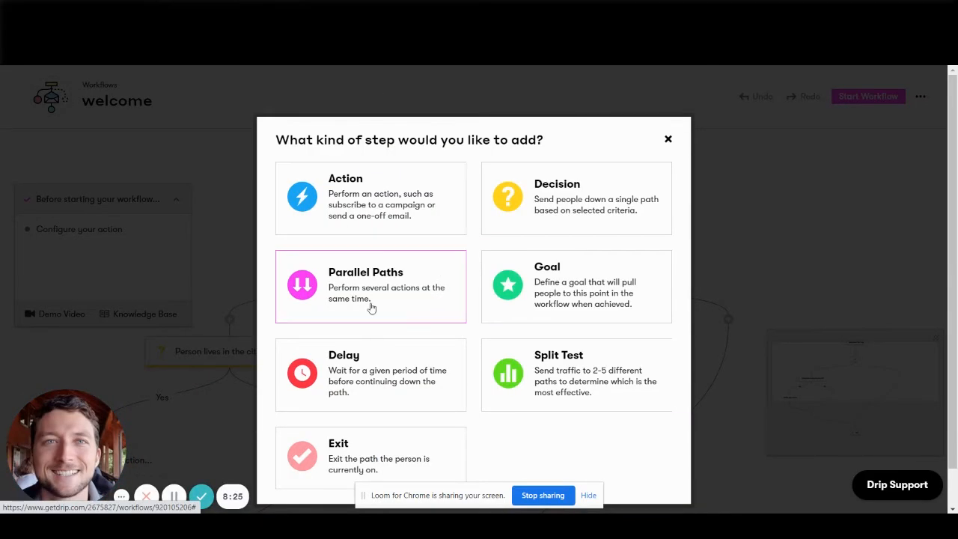
{"action": "left_click", "coordinate": [668, 141]}
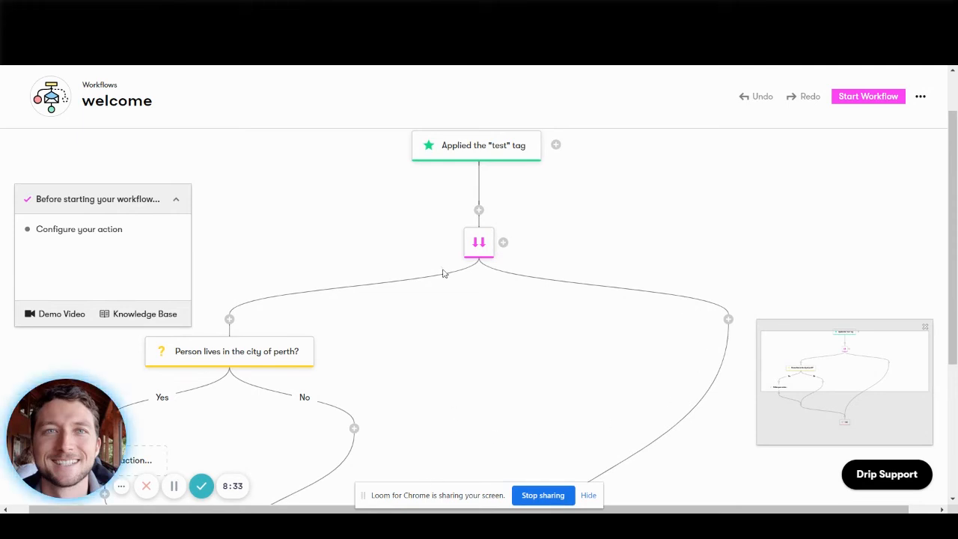
{"action": "scroll", "coordinate": [445, 271], "scroll_direction": "down", "scroll_amount": 3}
{"action": "scroll", "coordinate": [466, 280], "scroll_direction": "up", "scroll_amount": 3}
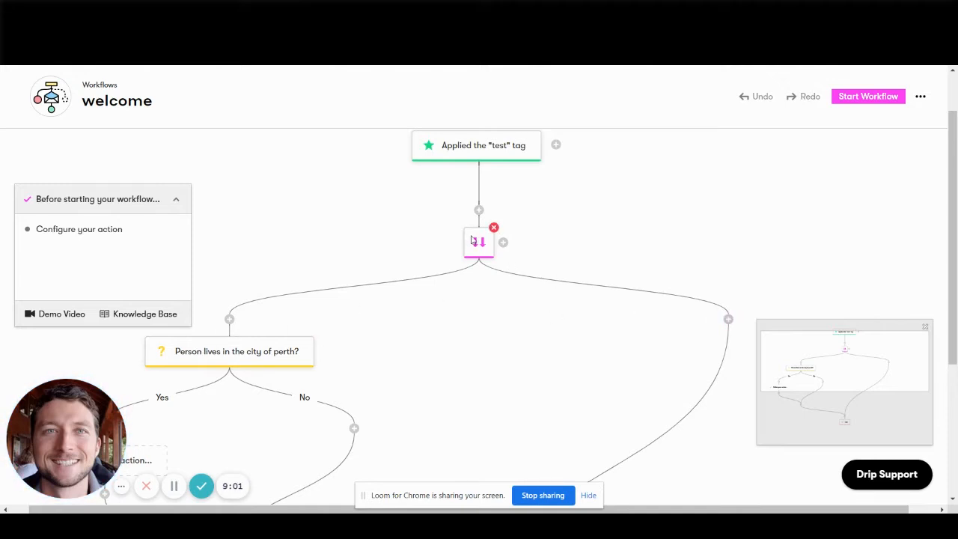
{"action": "left_click", "coordinate": [479, 210]}
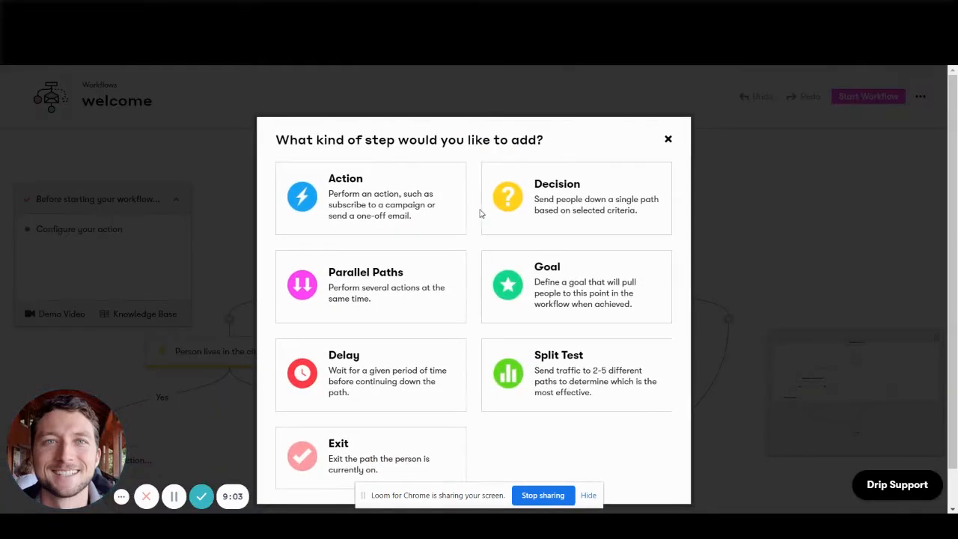
{"action": "left_click", "coordinate": [668, 138]}
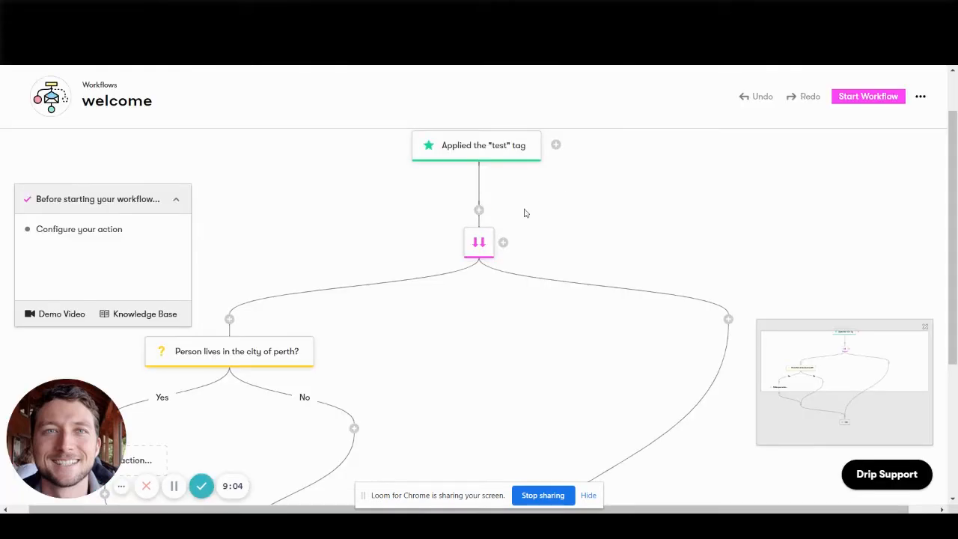
{"action": "left_click", "coordinate": [479, 210]}
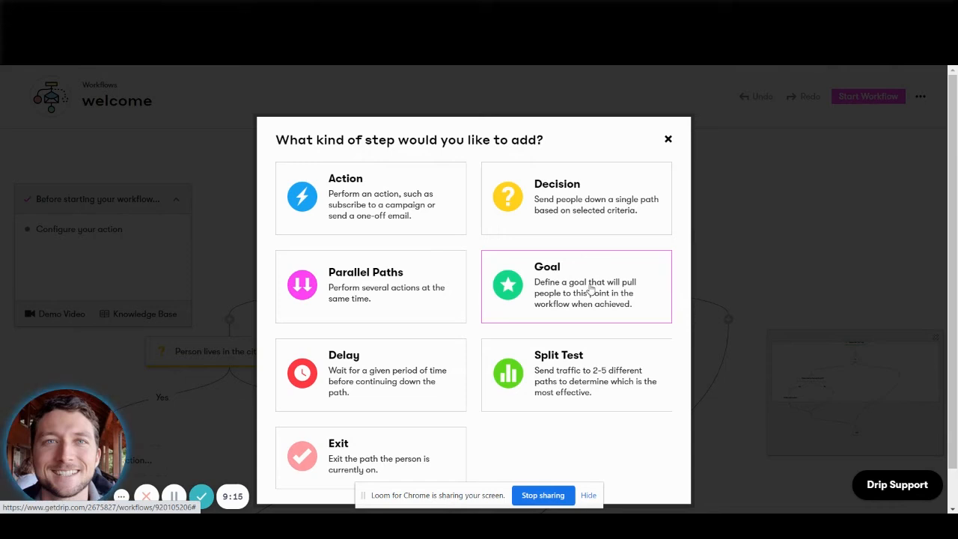
Switch to ActiveCampaign, open Automation 1 and view the Conditions and Workflow actions that can be added to it.
{"action": "left_click", "coordinate": [244, 36]}
{"action": "left_click", "coordinate": [283, 186]}
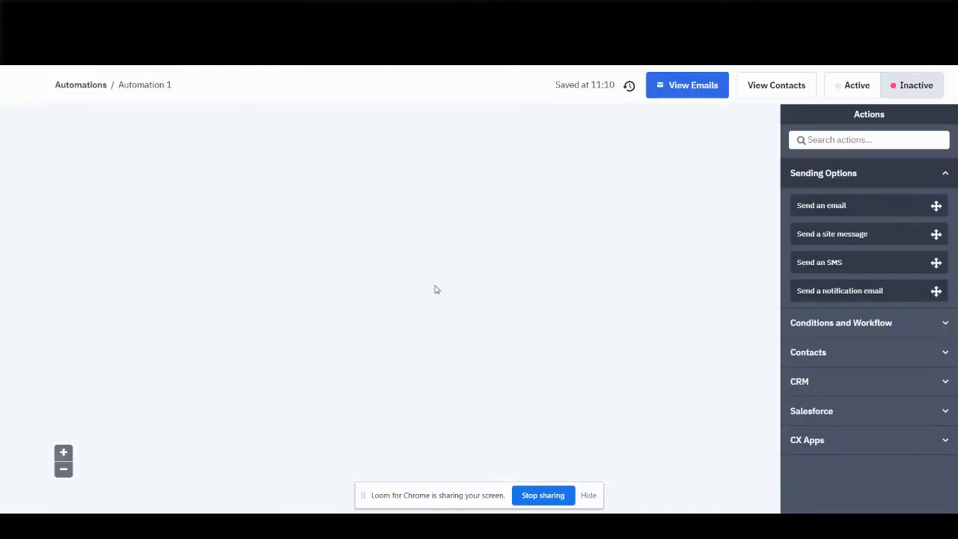
{"action": "left_click", "coordinate": [386, 223]}
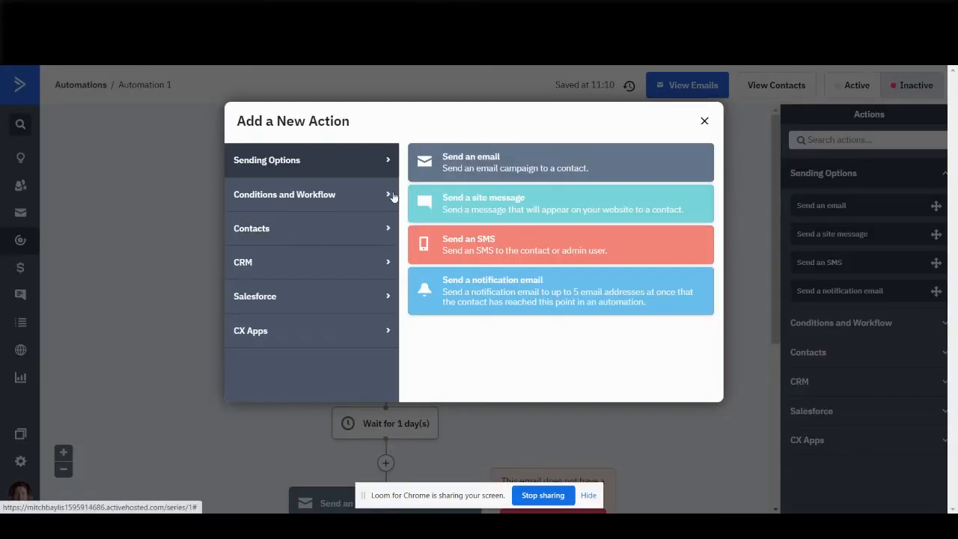
{"action": "left_click", "coordinate": [320, 193]}
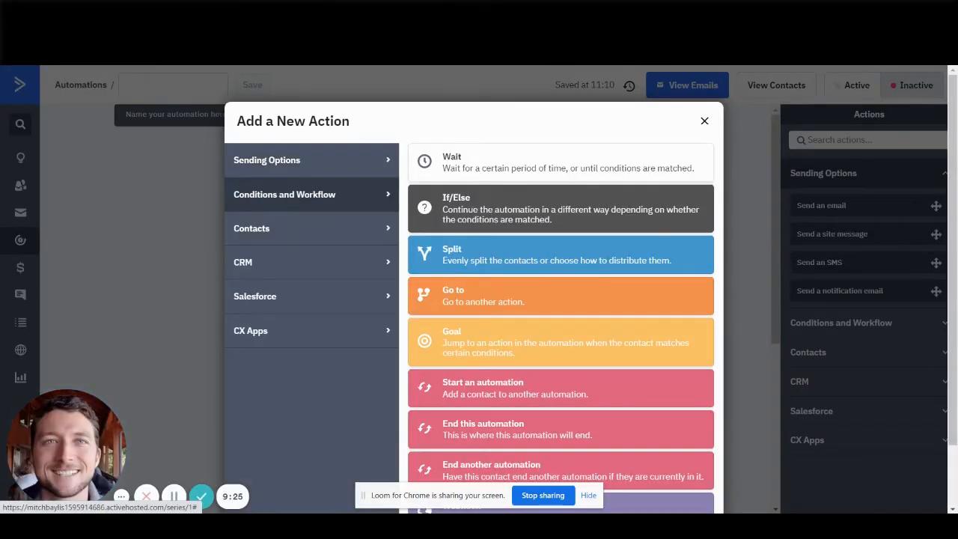
Return to Drip, dismiss the step chooser and open the undefined action on the Yes branch of the Perth decision.
{"action": "key", "text": "ctrl+Tab"}
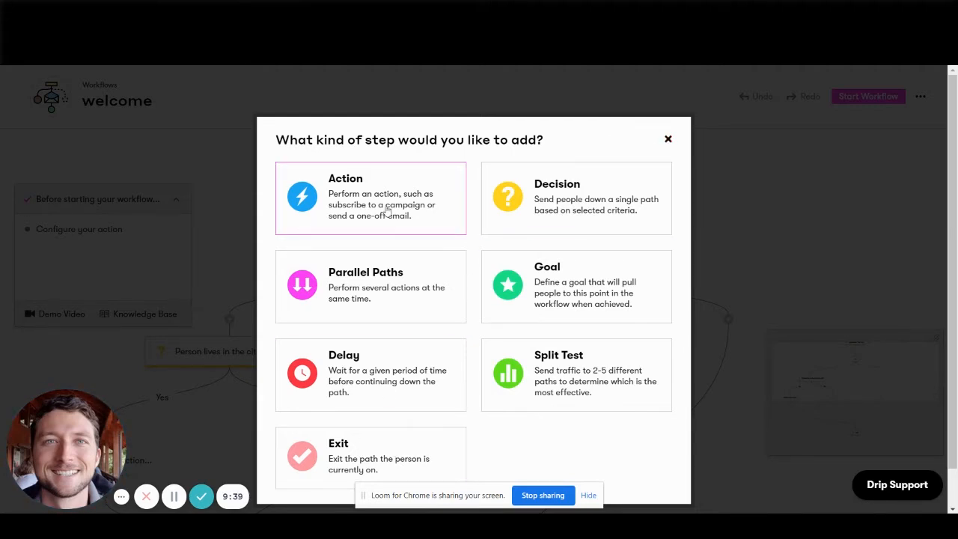
{"action": "left_click", "coordinate": [665, 140]}
{"action": "scroll", "coordinate": [336, 255], "scroll_direction": "down", "scroll_amount": 1}
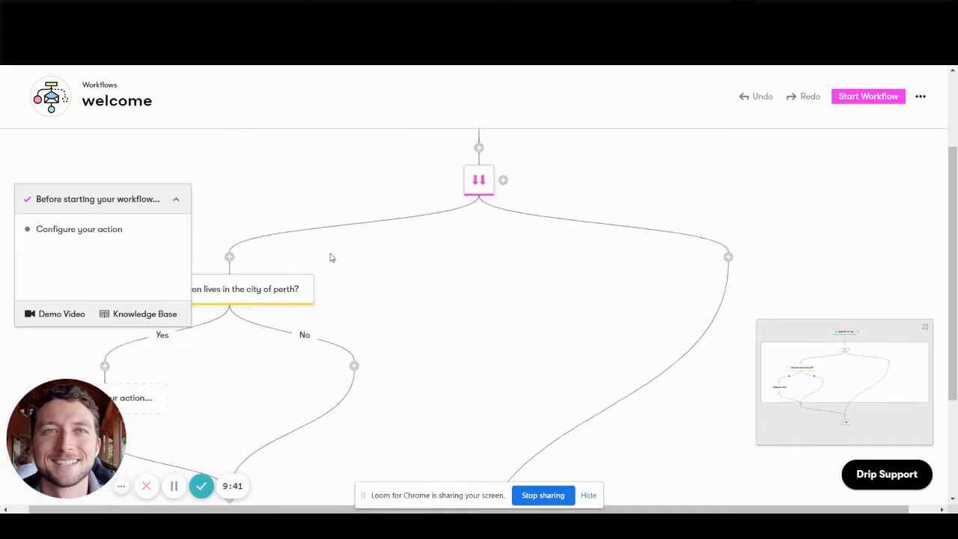
{"action": "scroll", "coordinate": [332, 257], "scroll_direction": "down", "scroll_amount": 2}
{"action": "left_click", "coordinate": [162, 196]}
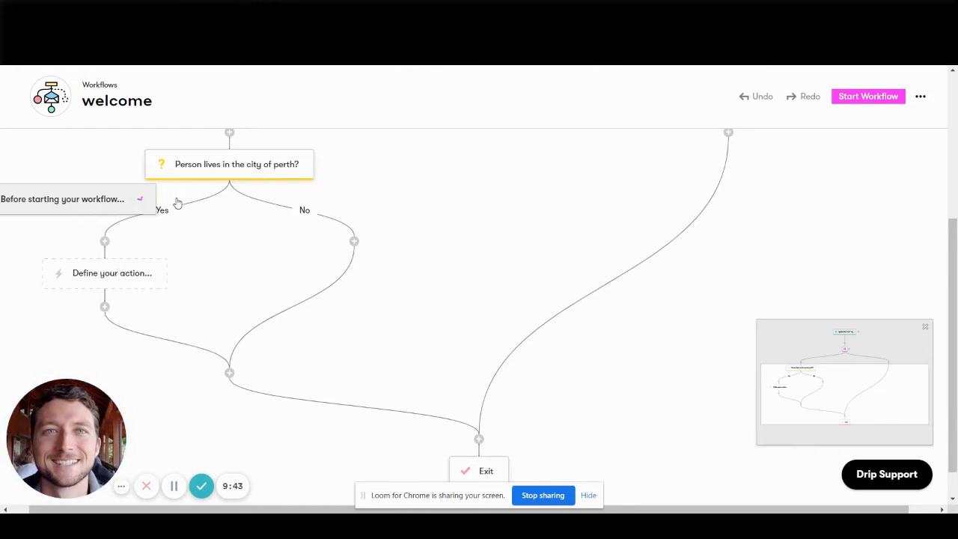
{"action": "left_click", "coordinate": [90, 270]}
{"action": "left_click", "coordinate": [90, 269]}
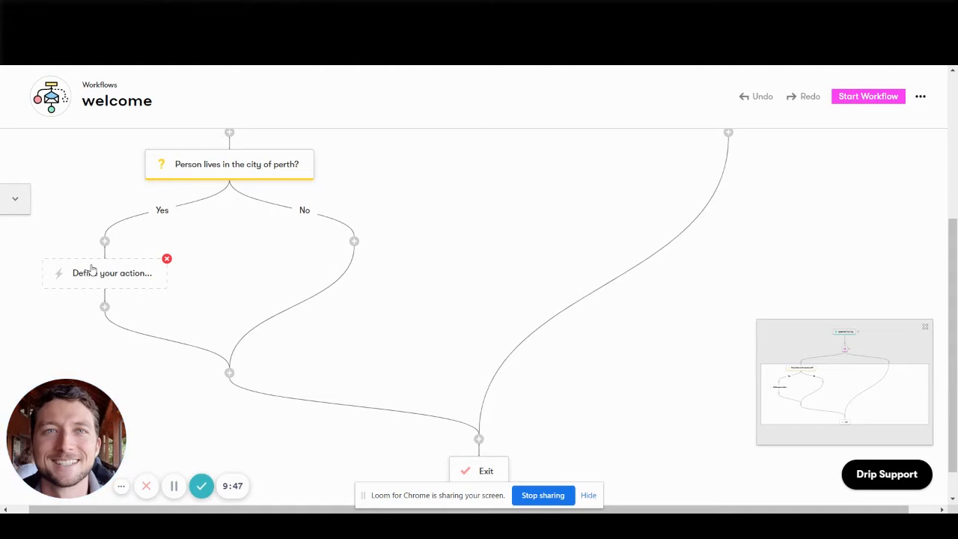
{"action": "left_click", "coordinate": [90, 267]}
{"action": "left_click", "coordinate": [91, 267]}
{"action": "left_click", "coordinate": [90, 267]}
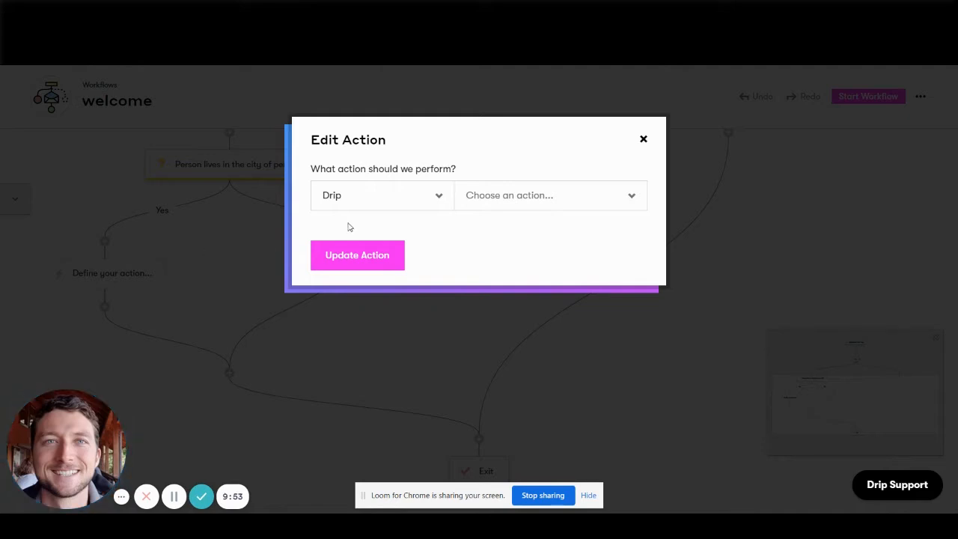
Review the providers available for the action and the list of actions offered by the Drip provider.
{"action": "left_click", "coordinate": [433, 196]}
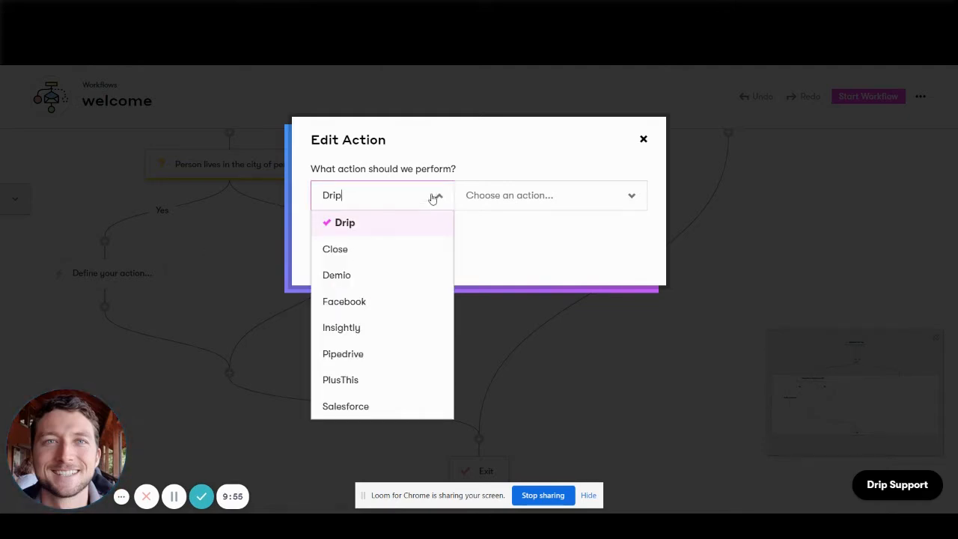
{"action": "left_click", "coordinate": [543, 172]}
{"action": "left_click", "coordinate": [428, 203]}
{"action": "left_click", "coordinate": [502, 237]}
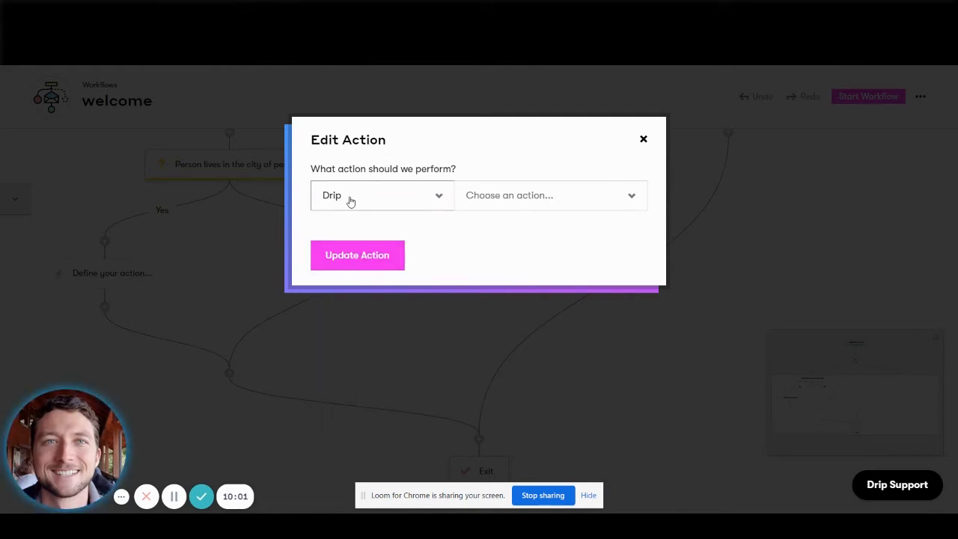
{"action": "left_click", "coordinate": [557, 194]}
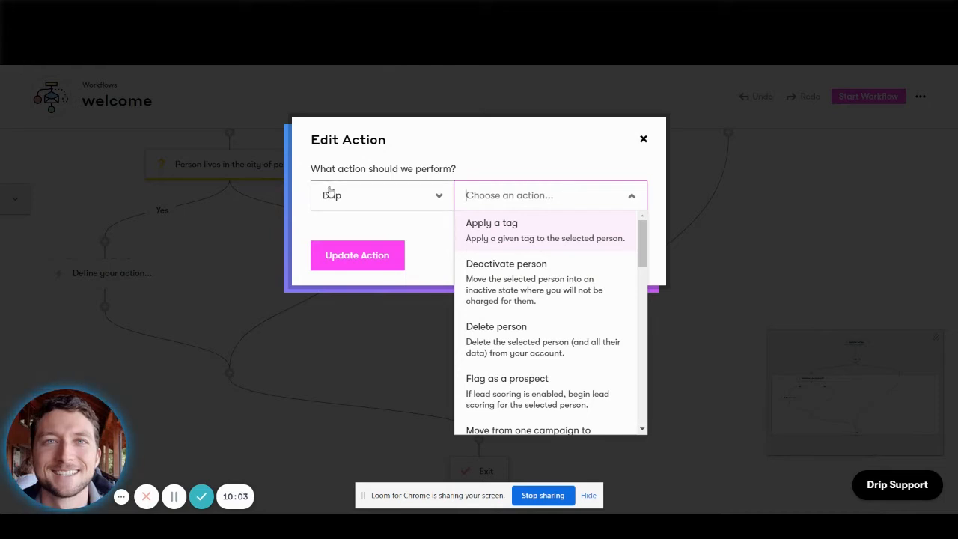
{"action": "left_click", "coordinate": [402, 199]}
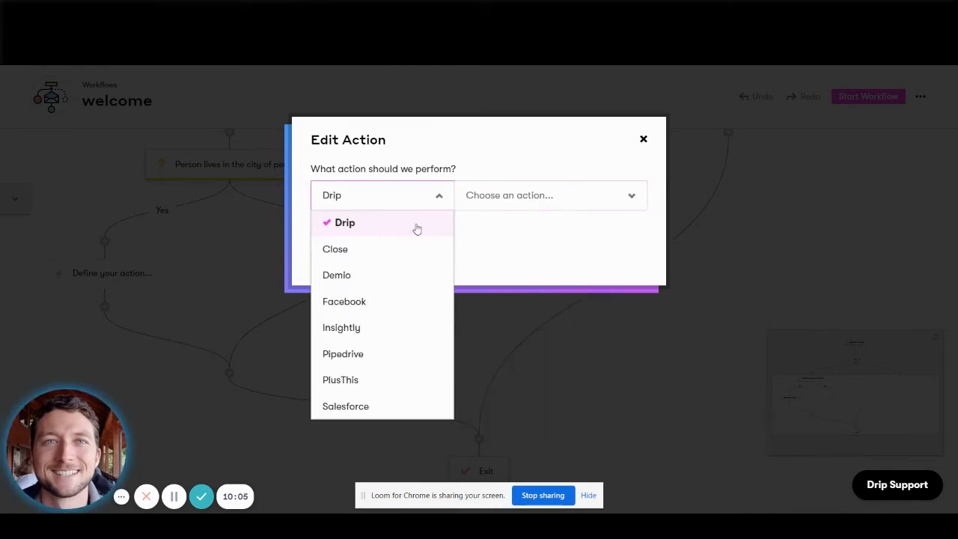
{"action": "left_click", "coordinate": [580, 191]}
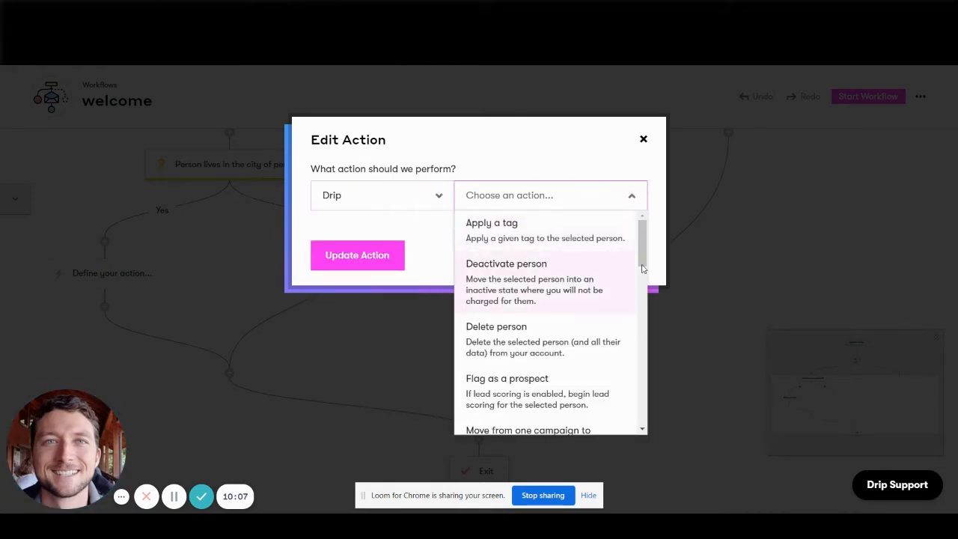
Choose Facebook and Pipedrive in turn as the action's provider and check which actions each one offers.
{"action": "left_click", "coordinate": [392, 198]}
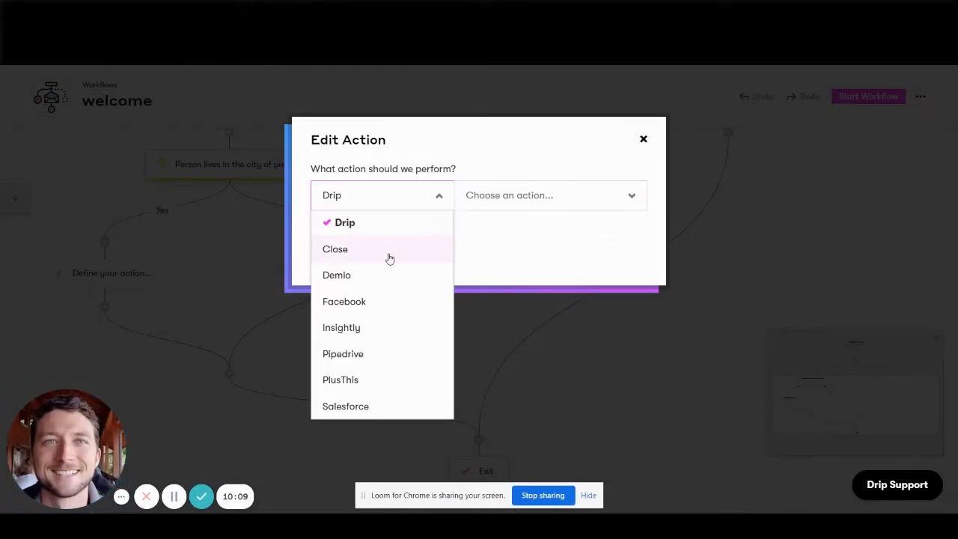
{"action": "left_click", "coordinate": [372, 301]}
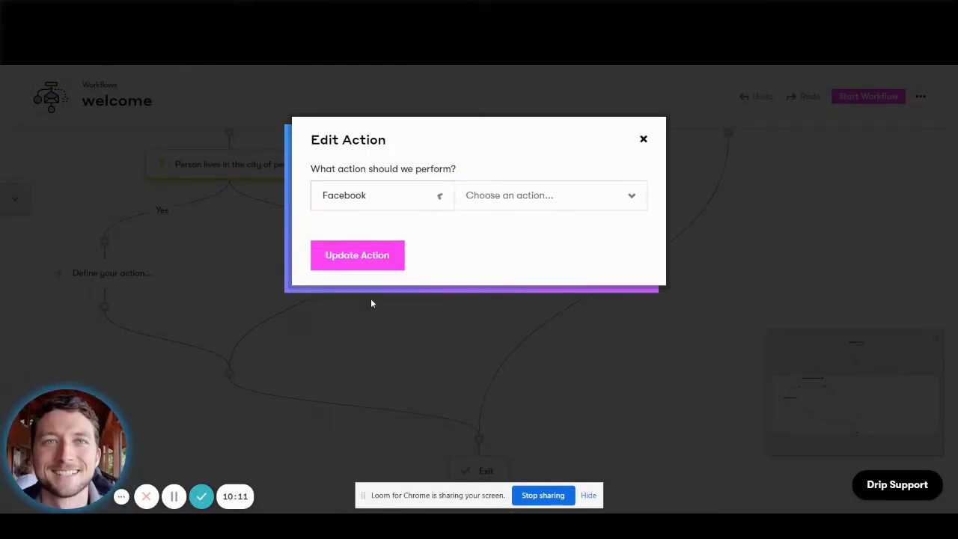
{"action": "left_click", "coordinate": [515, 188]}
{"action": "left_click", "coordinate": [394, 186]}
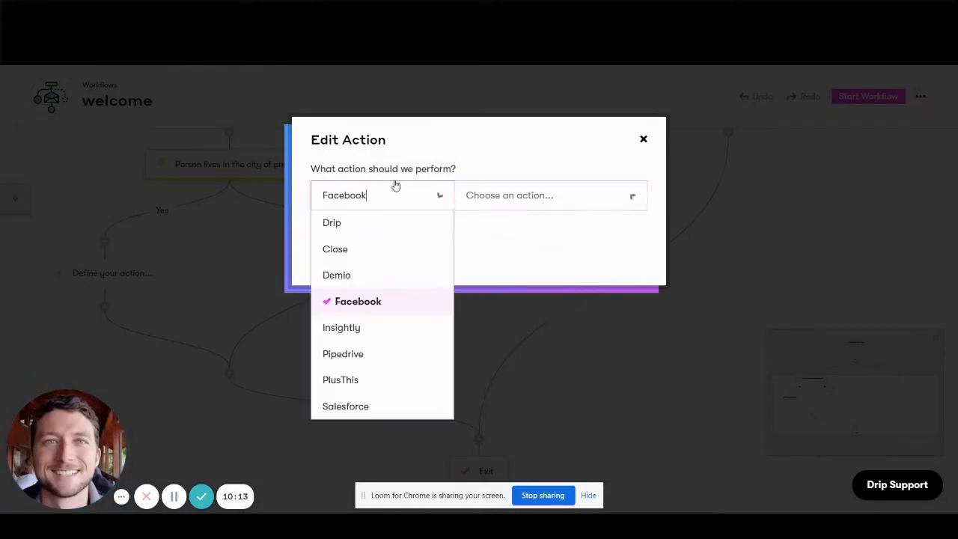
{"action": "left_click", "coordinate": [371, 352]}
{"action": "left_click", "coordinate": [556, 191]}
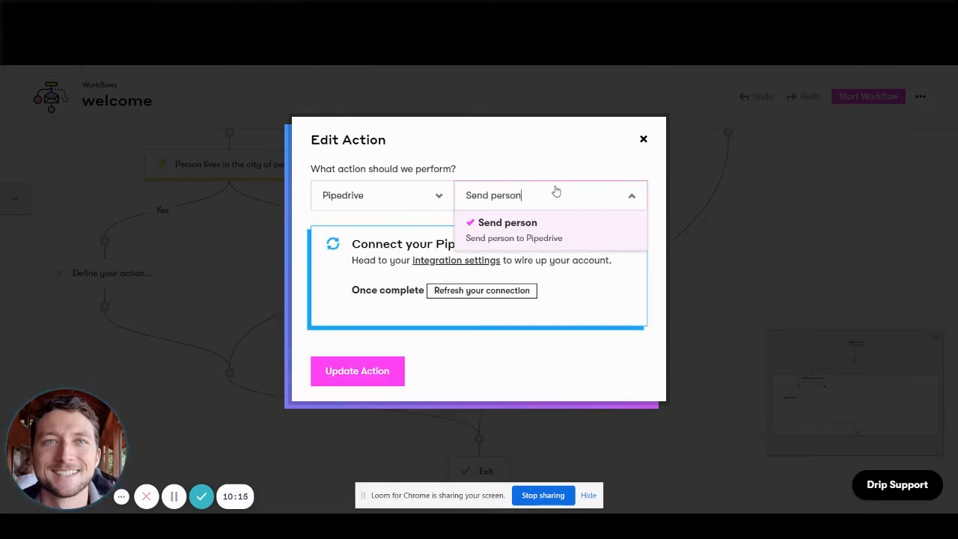
{"action": "left_click", "coordinate": [548, 220]}
Choose Salesforce as the action's provider and check which actions it offers.
{"action": "left_click", "coordinate": [393, 188]}
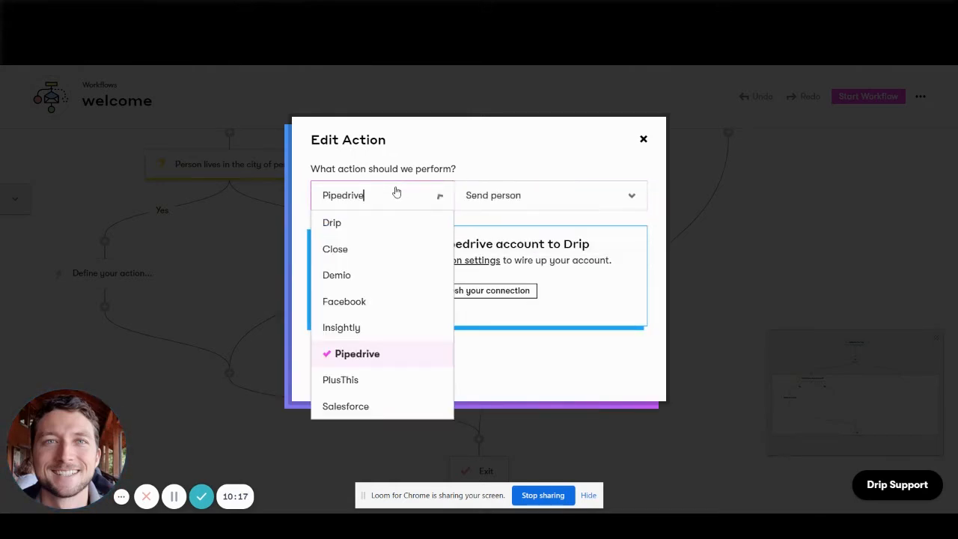
{"action": "left_click", "coordinate": [358, 404]}
{"action": "left_click", "coordinate": [515, 192]}
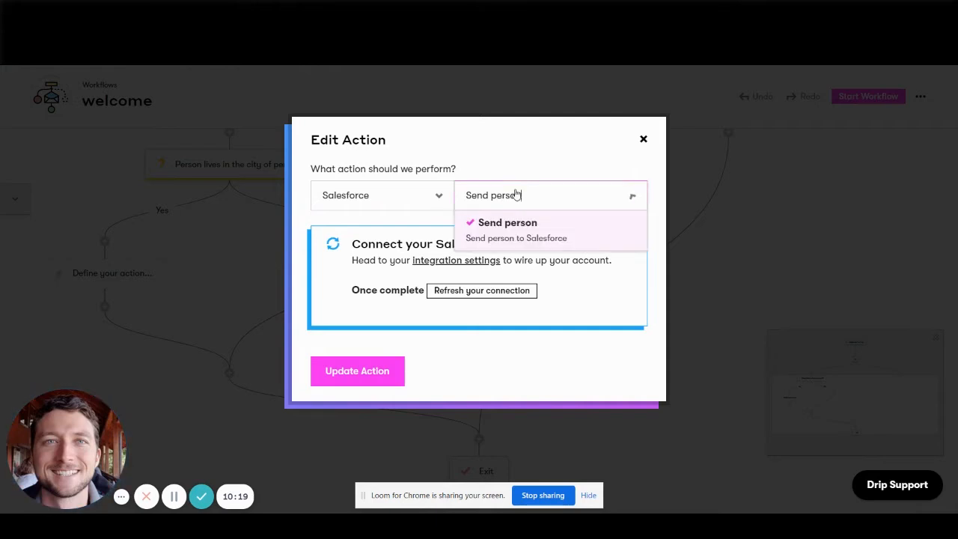
{"action": "left_click", "coordinate": [471, 219]}
{"action": "left_click", "coordinate": [389, 193]}
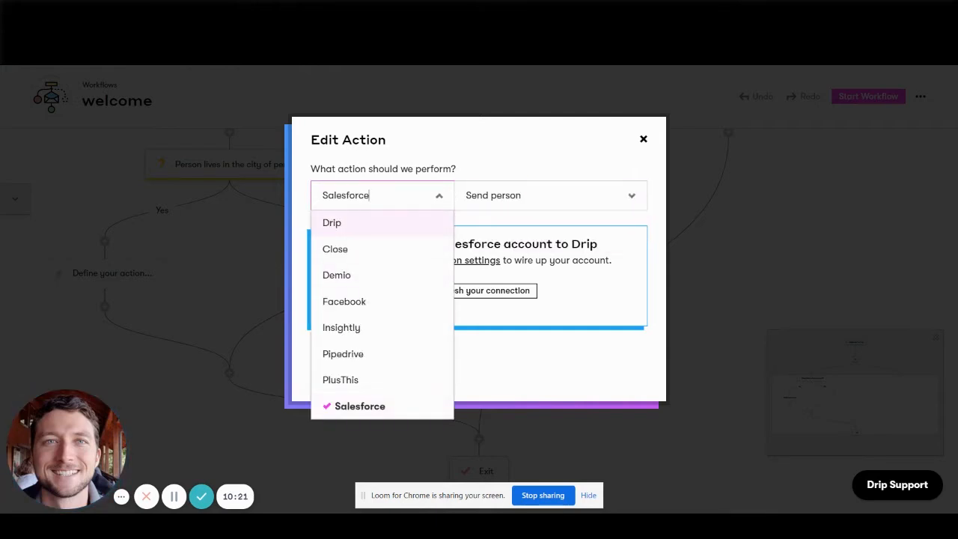
Switch to ActiveCampaign and review its CX Apps, Salesforce and Contacts actions for comparison.
{"action": "left_click", "coordinate": [438, 9]}
{"action": "left_click", "coordinate": [288, 340]}
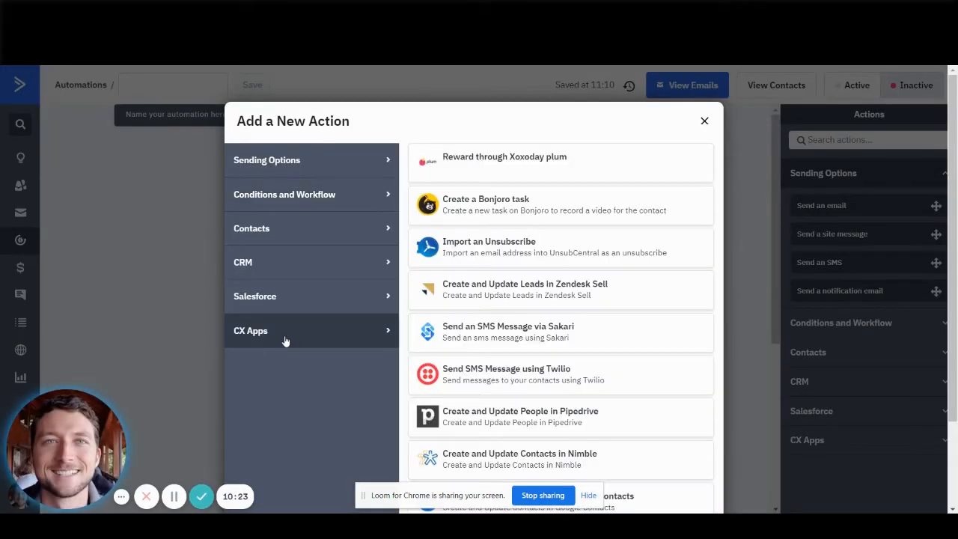
{"action": "left_click", "coordinate": [315, 301]}
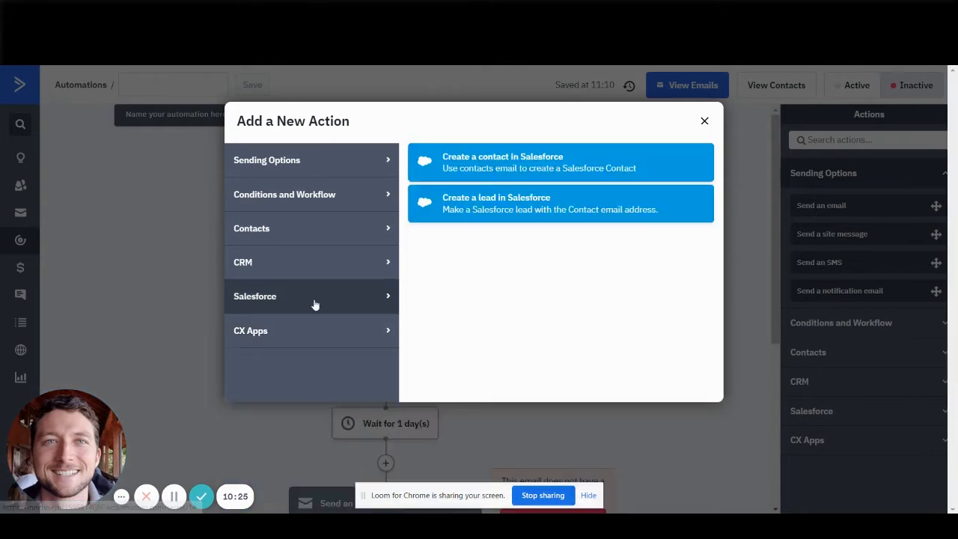
{"action": "left_click", "coordinate": [288, 232]}
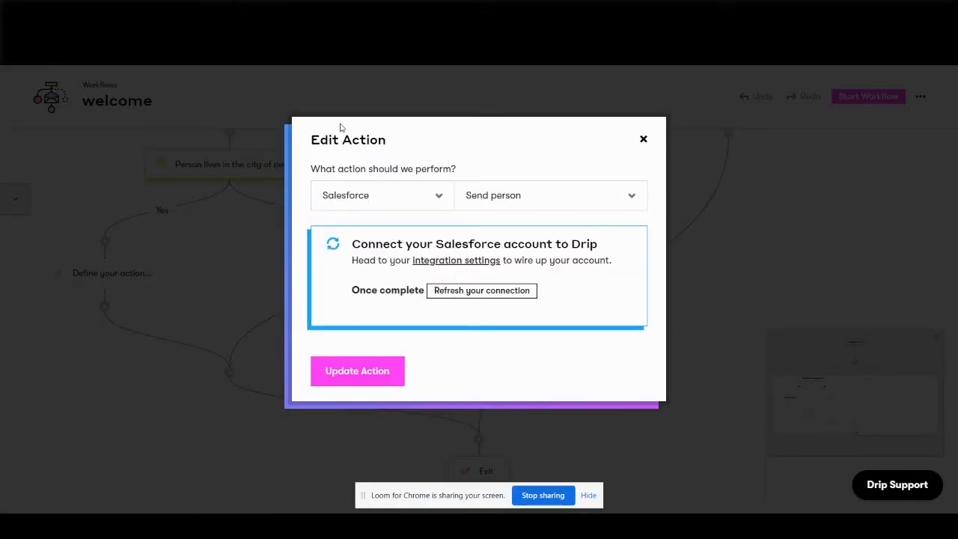
In Drip's action settings, choose Close and Demio in turn as the provider and check which actions each one offers.
{"action": "left_click", "coordinate": [371, 196]}
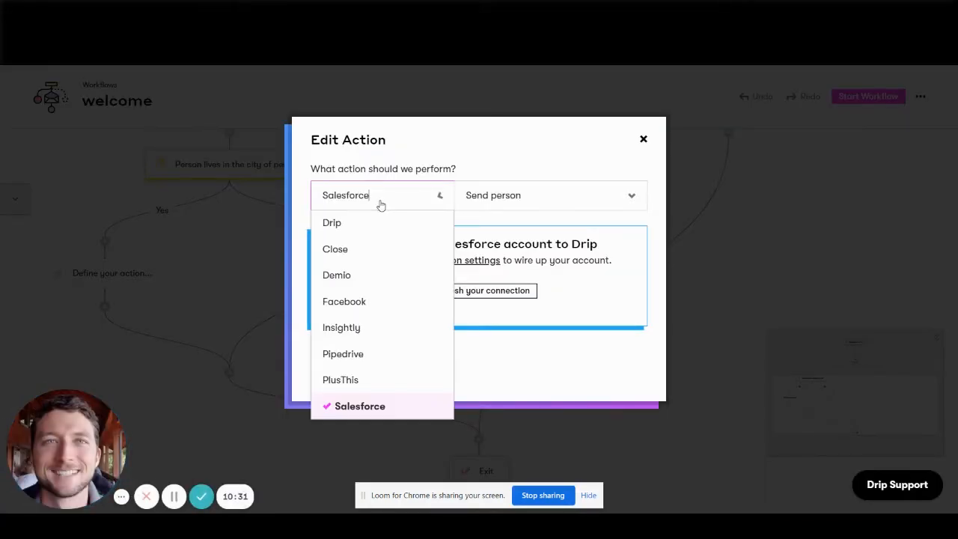
{"action": "left_click", "coordinate": [366, 256]}
{"action": "left_click", "coordinate": [517, 198]}
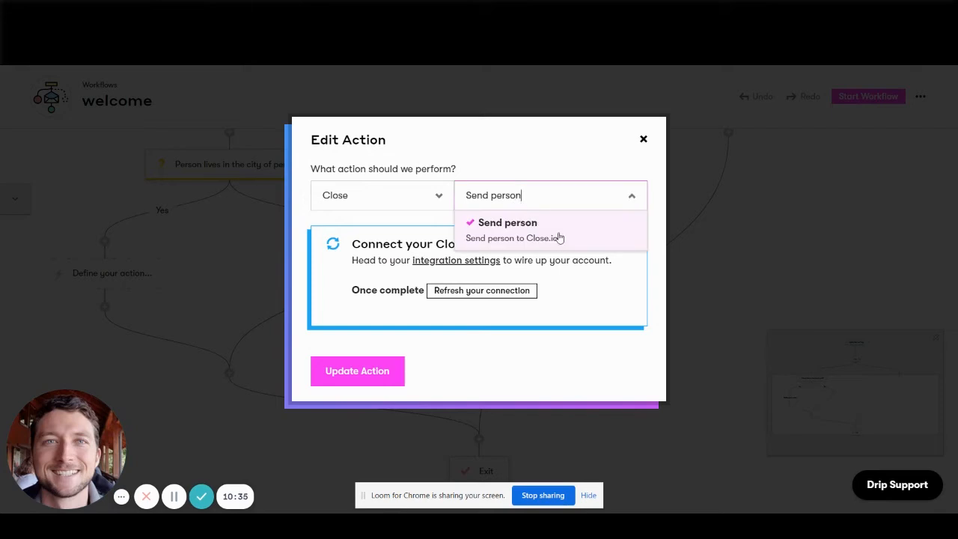
{"action": "left_click", "coordinate": [332, 197]}
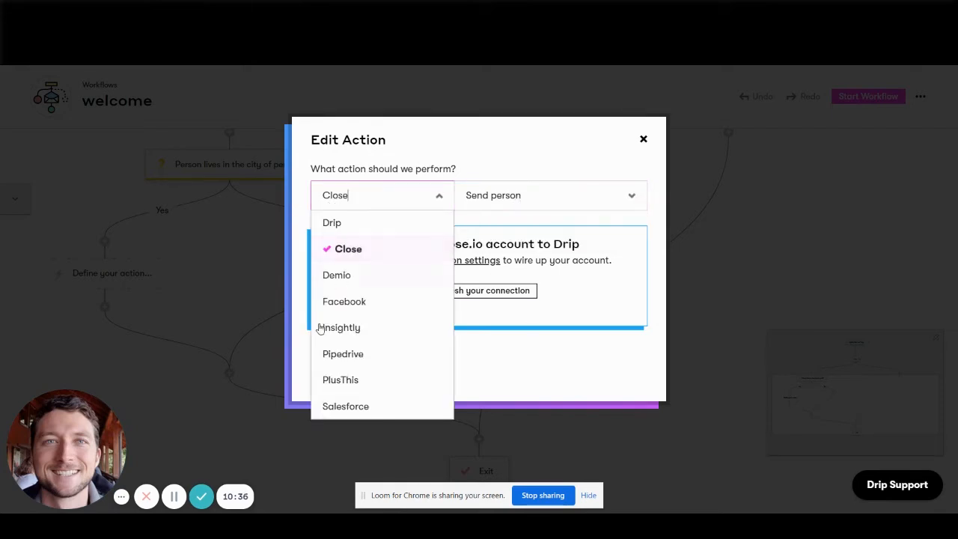
{"action": "left_click", "coordinate": [374, 277]}
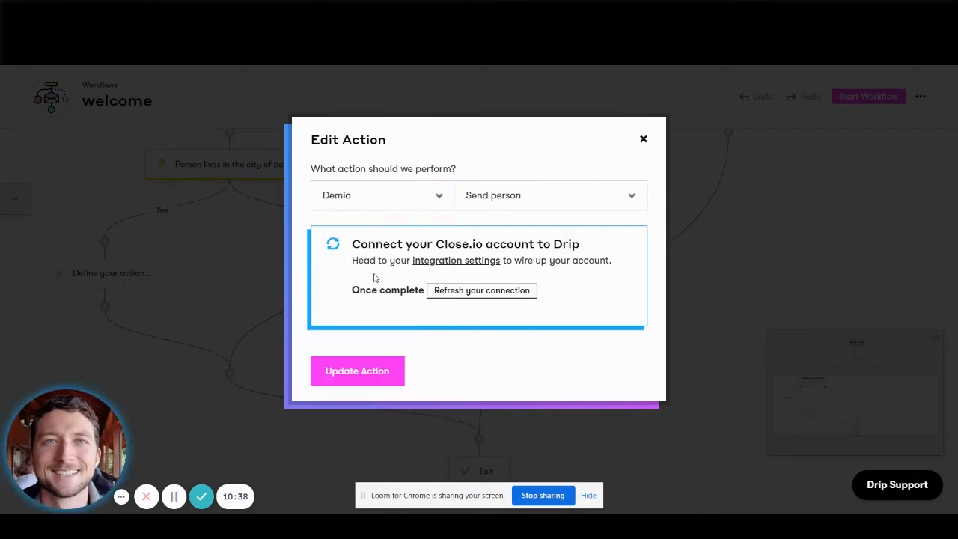
{"action": "left_click", "coordinate": [498, 201]}
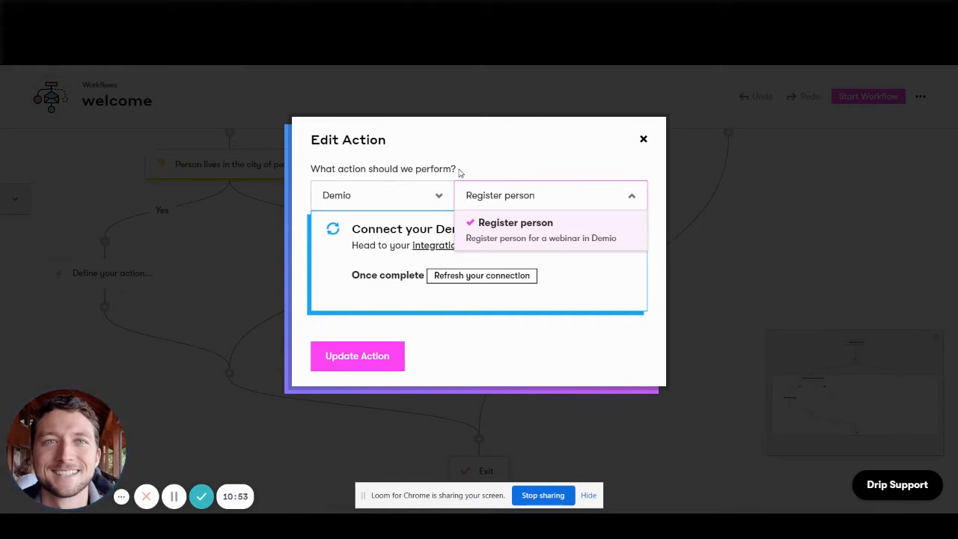
Check the providers available for the workflow action and set its provider to Drip.
{"action": "left_click", "coordinate": [388, 204]}
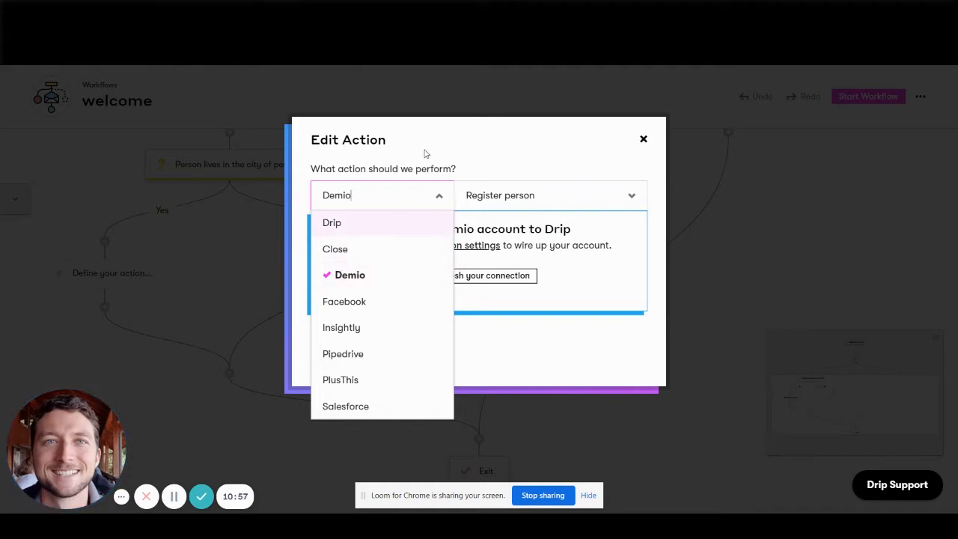
{"action": "left_click", "coordinate": [412, 193]}
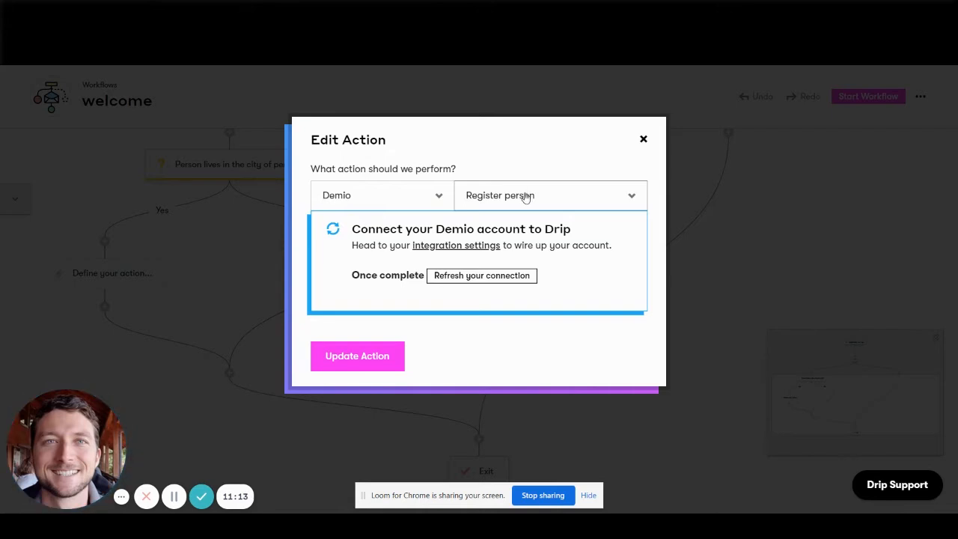
{"action": "left_click", "coordinate": [419, 196]}
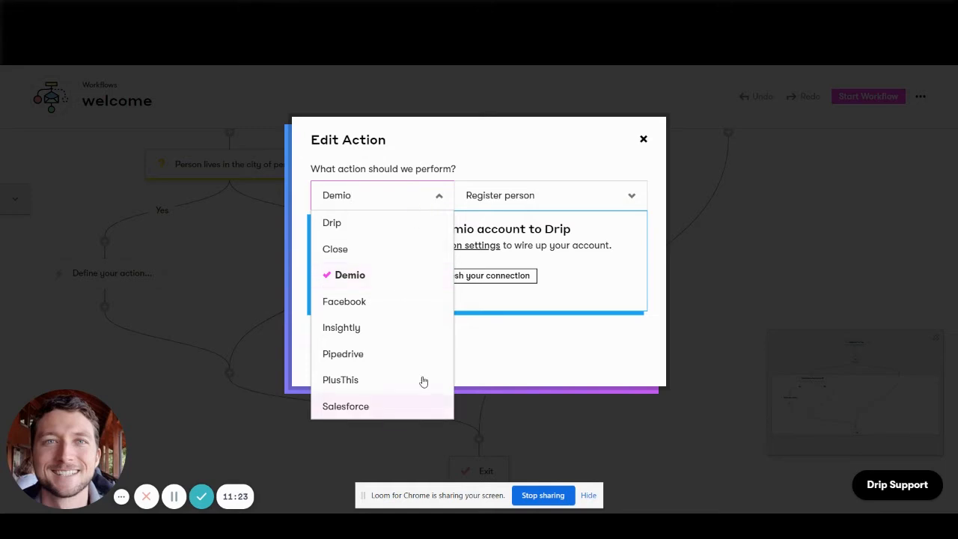
{"action": "left_click", "coordinate": [331, 222]}
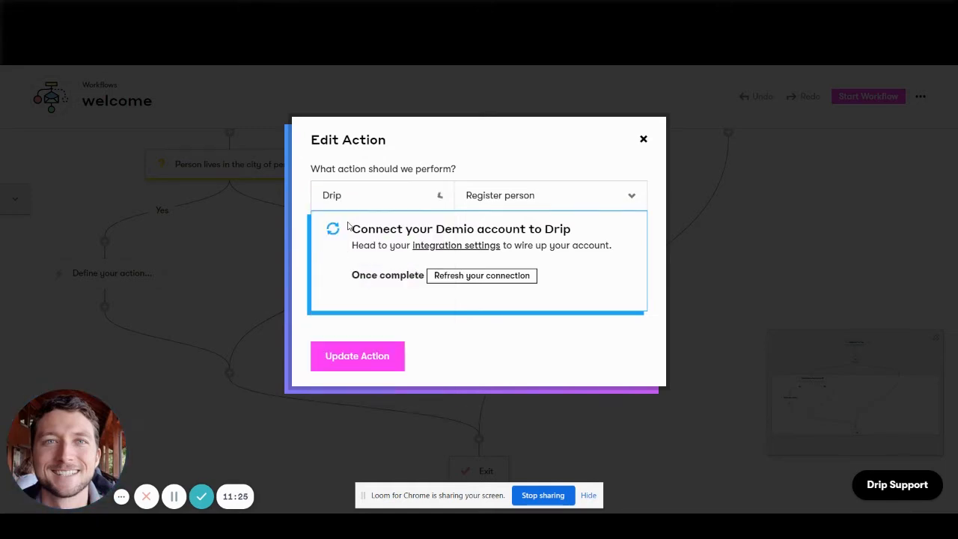
{"action": "left_click", "coordinate": [355, 201]}
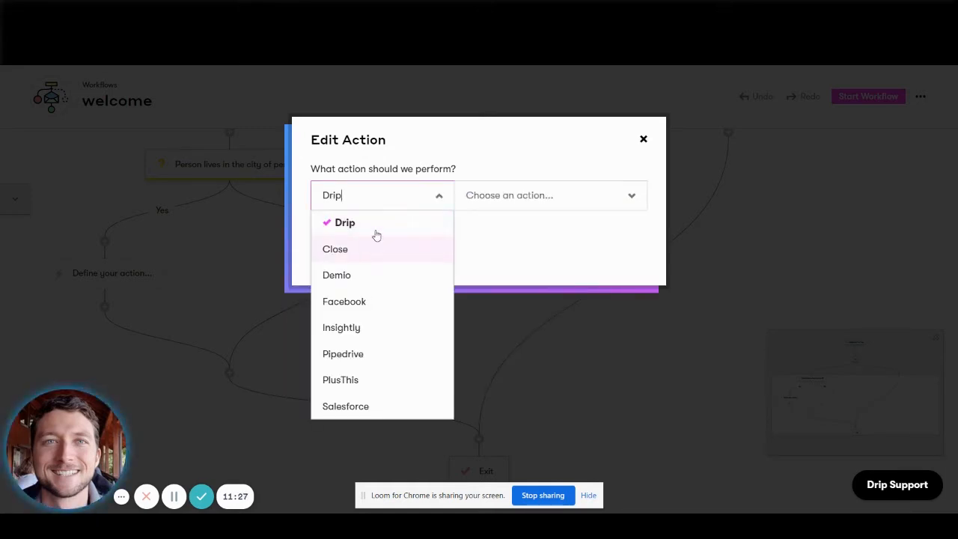
Examine which actions the Drip provider offers, including the tag, campaign, workflow and email actions.
{"action": "left_click", "coordinate": [506, 195]}
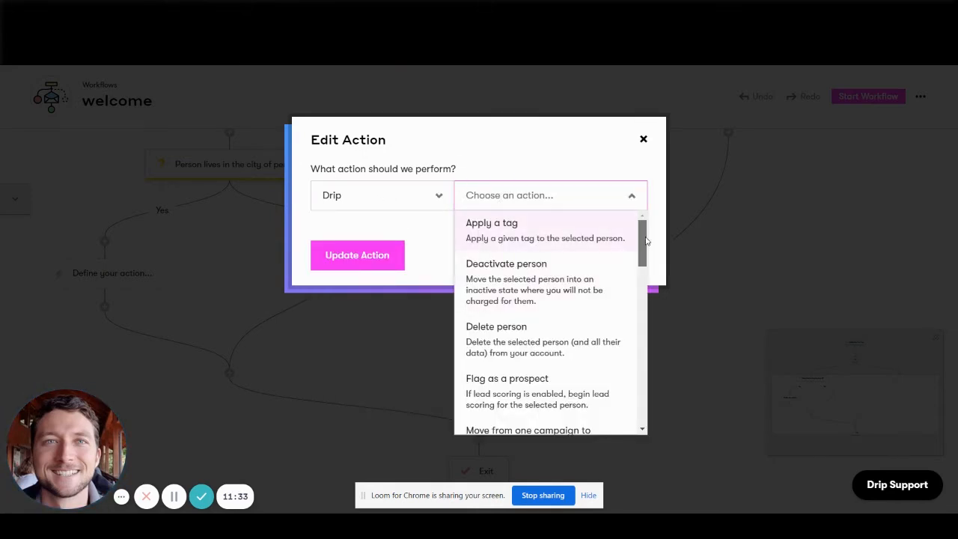
{"action": "left_click_drag", "start_coordinate": [643, 240], "coordinate": [645, 281]}
{"action": "scroll", "coordinate": [563, 262], "scroll_direction": "up", "scroll_amount": 2}
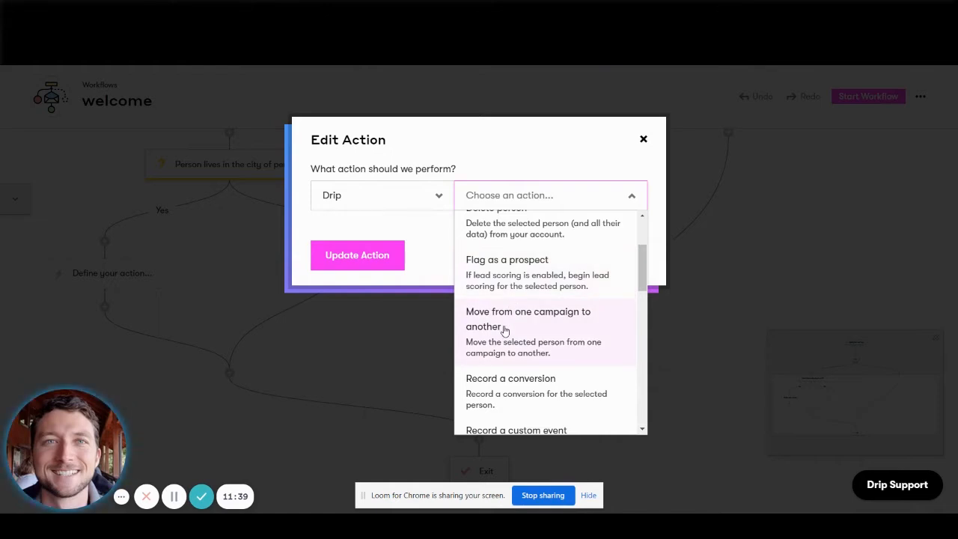
{"action": "scroll", "coordinate": [540, 334], "scroll_direction": "down", "scroll_amount": 2}
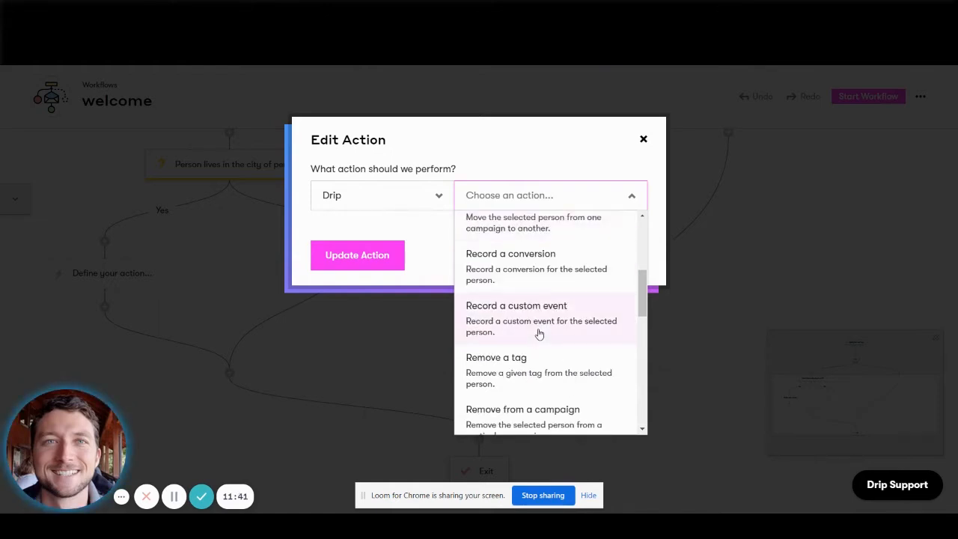
{"action": "scroll", "coordinate": [546, 299], "scroll_direction": "up", "scroll_amount": 1}
{"action": "scroll", "coordinate": [546, 284], "scroll_direction": "down", "scroll_amount": 5}
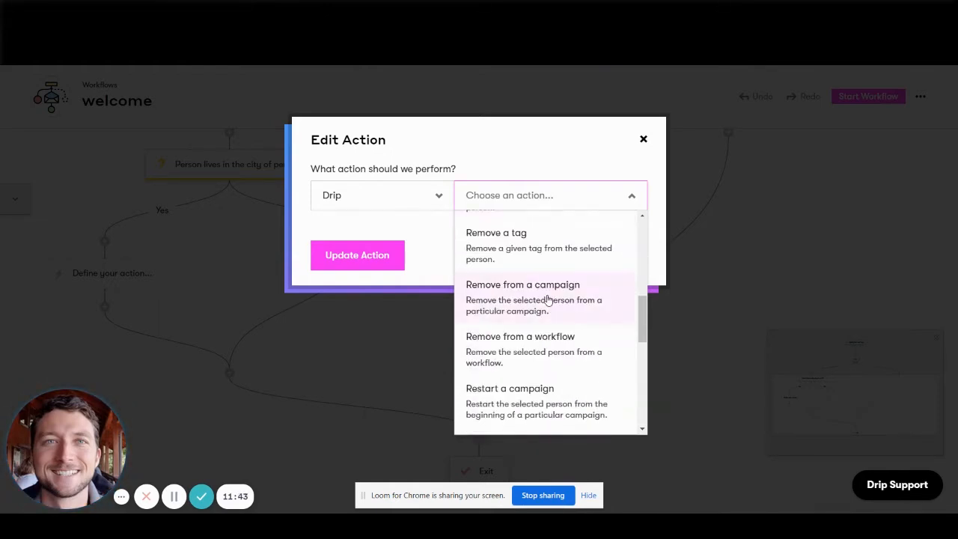
{"action": "scroll", "coordinate": [546, 299], "scroll_direction": "down", "scroll_amount": 1}
{"action": "scroll", "coordinate": [547, 299], "scroll_direction": "down", "scroll_amount": 1}
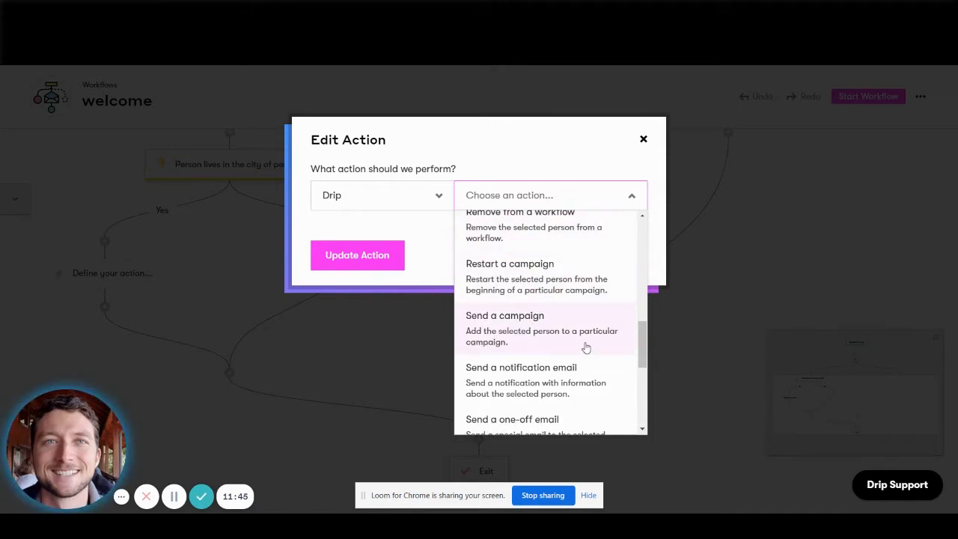
{"action": "scroll", "coordinate": [546, 295], "scroll_direction": "up", "scroll_amount": 1}
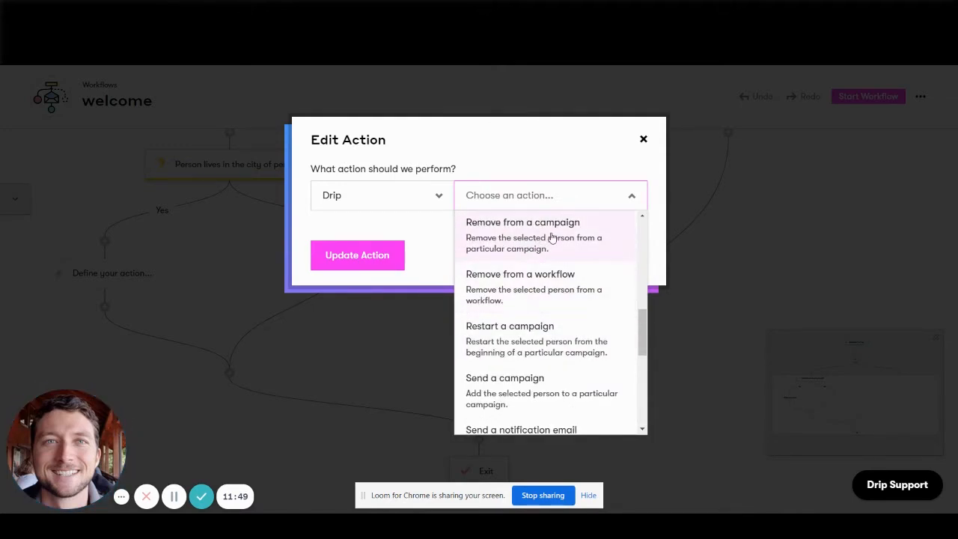
Set the action to Send a campaign and choose the existing campaign named "campaign".
{"action": "left_click", "coordinate": [516, 390]}
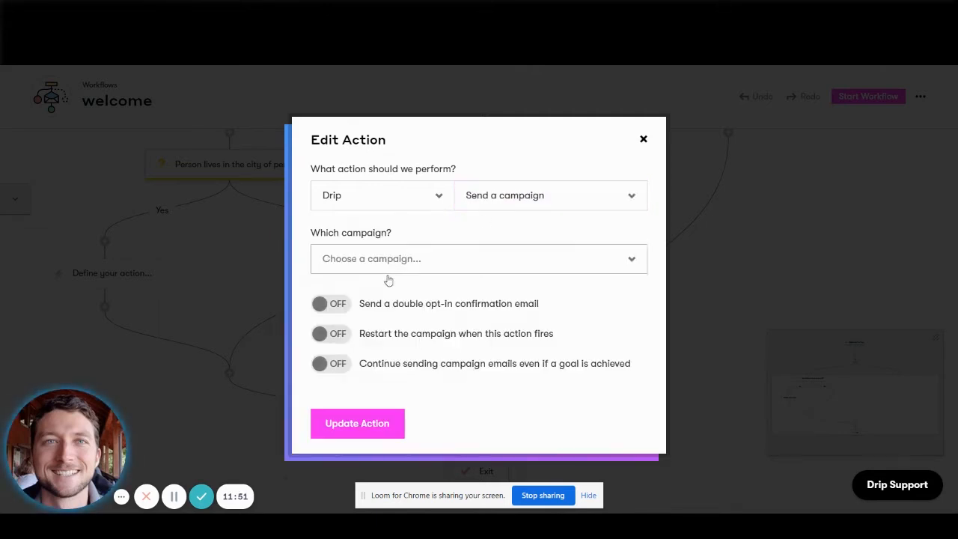
{"action": "left_click", "coordinate": [453, 272]}
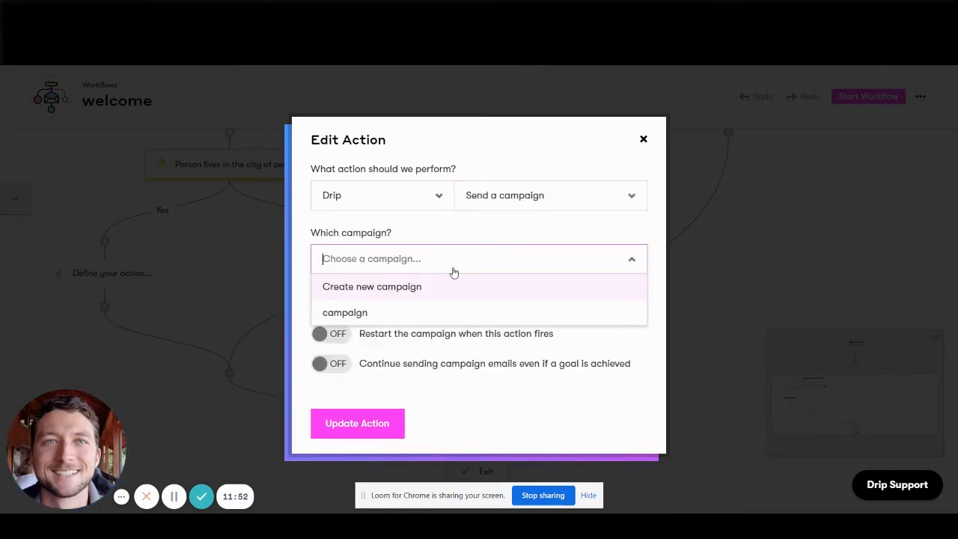
{"action": "left_click", "coordinate": [407, 314]}
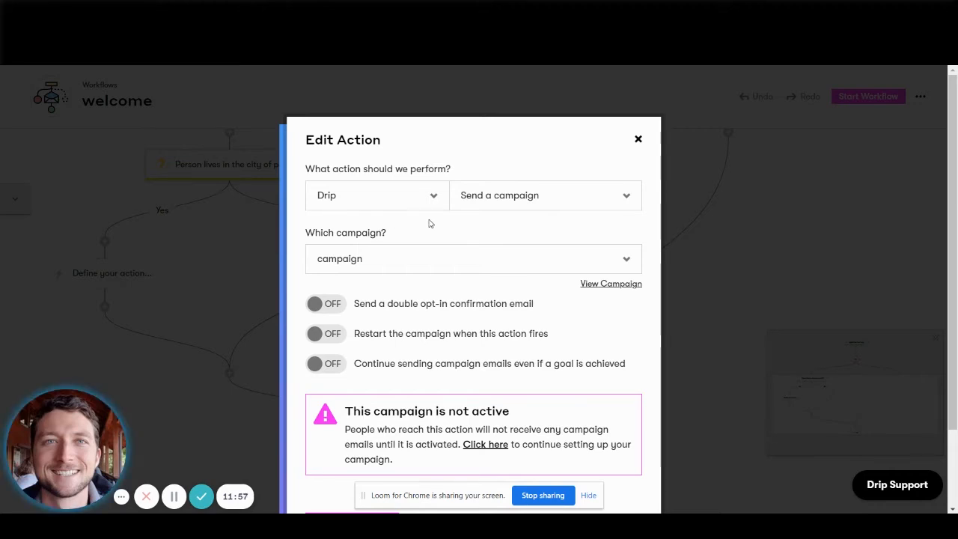
Switch to ActiveCampaign, dismiss the new-action dialog and review the automation's sequence of emails and waits for comparison with Drip's campaign action.
{"action": "key", "text": "ctrl+Tab"}
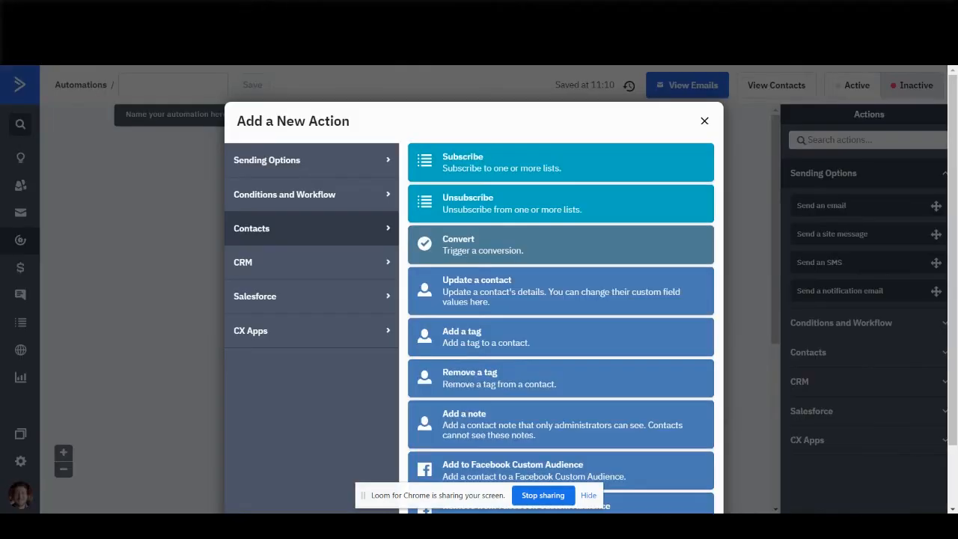
{"action": "left_click", "coordinate": [703, 126]}
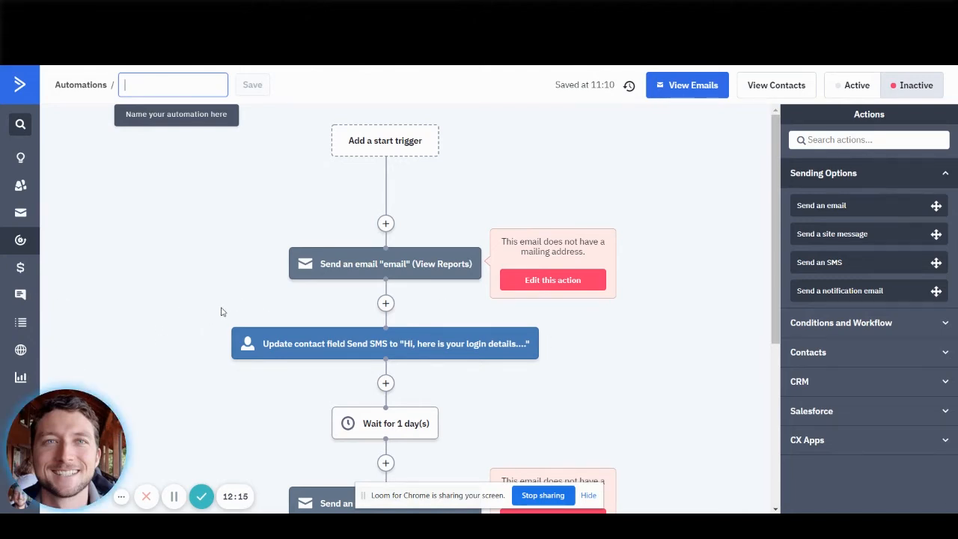
{"action": "scroll", "coordinate": [217, 312], "scroll_direction": "down", "scroll_amount": 3}
{"action": "scroll", "coordinate": [562, 443], "scroll_direction": "up", "scroll_amount": 2}
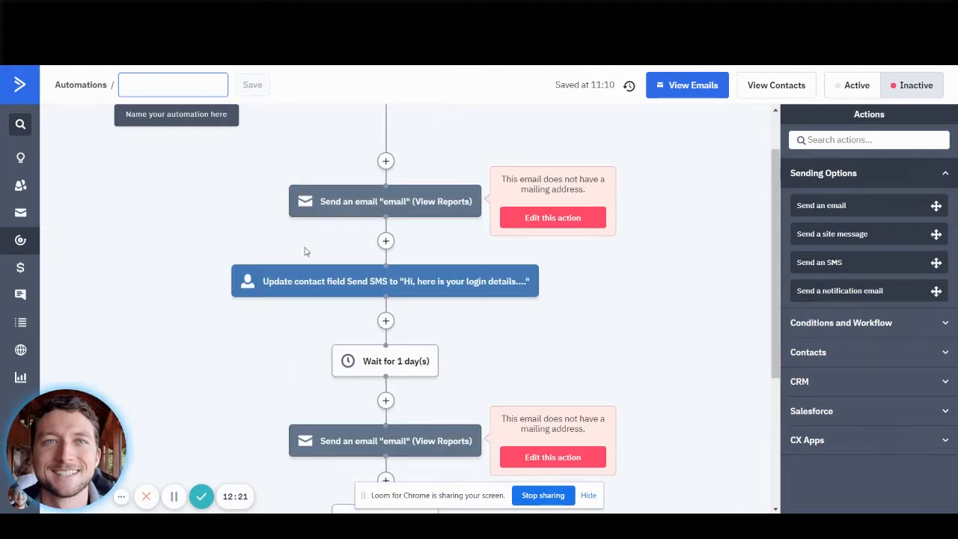
{"action": "scroll", "coordinate": [305, 251], "scroll_direction": "up", "scroll_amount": 1}
{"action": "scroll", "coordinate": [383, 165], "scroll_direction": "down", "scroll_amount": 5}
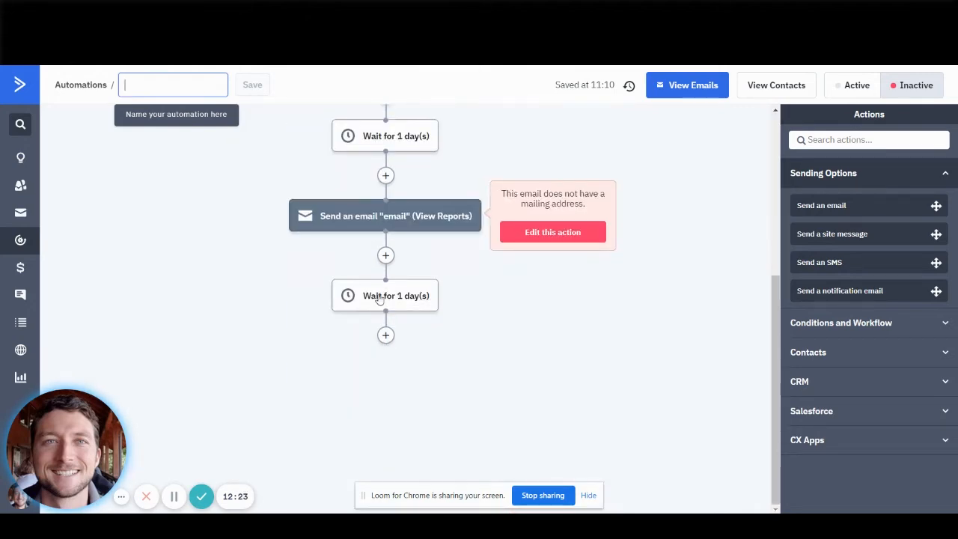
{"action": "scroll", "coordinate": [383, 165], "scroll_direction": "up", "scroll_amount": 5}
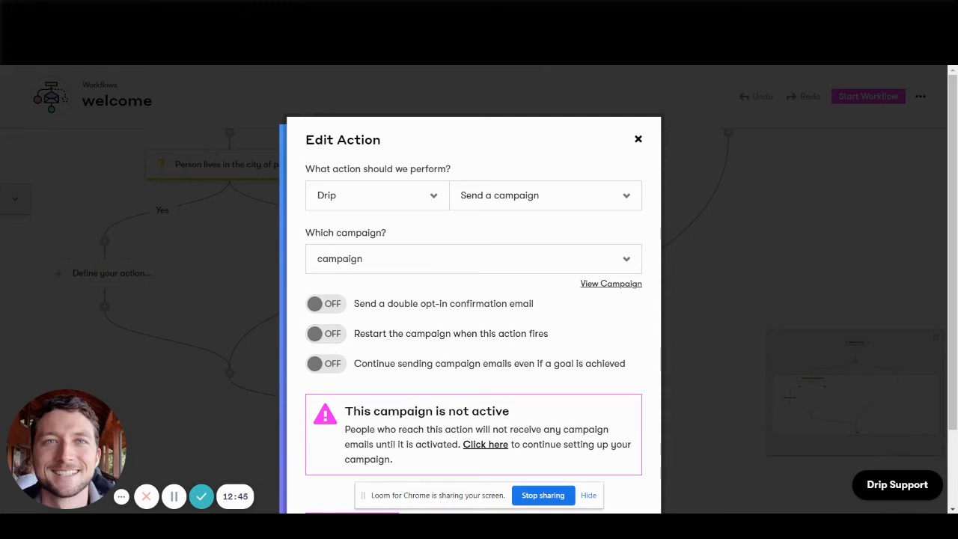
{"action": "left_click", "coordinate": [395, 10]}
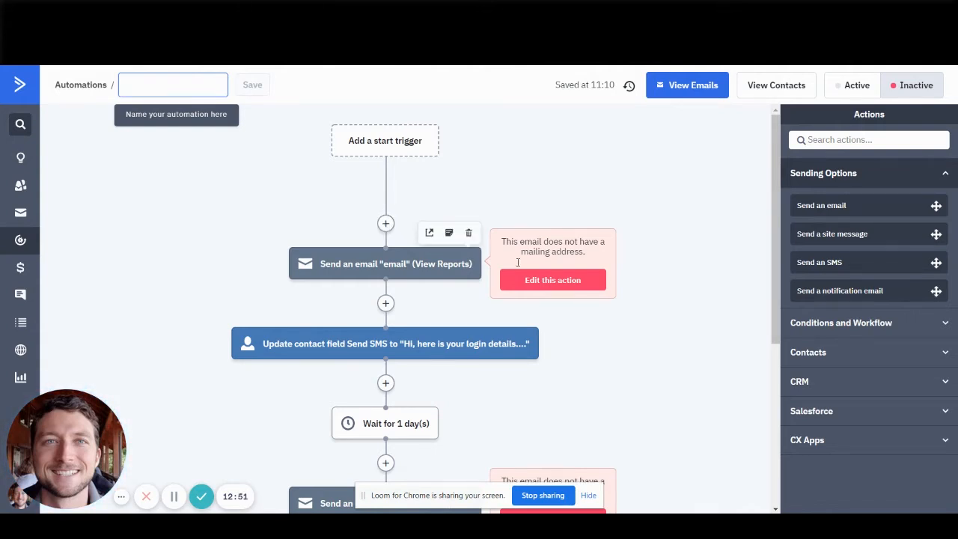
Return to Drip and set the action to continue sending campaign emails even if a goal is achieved.
{"action": "key", "text": "ctrl+Tab"}
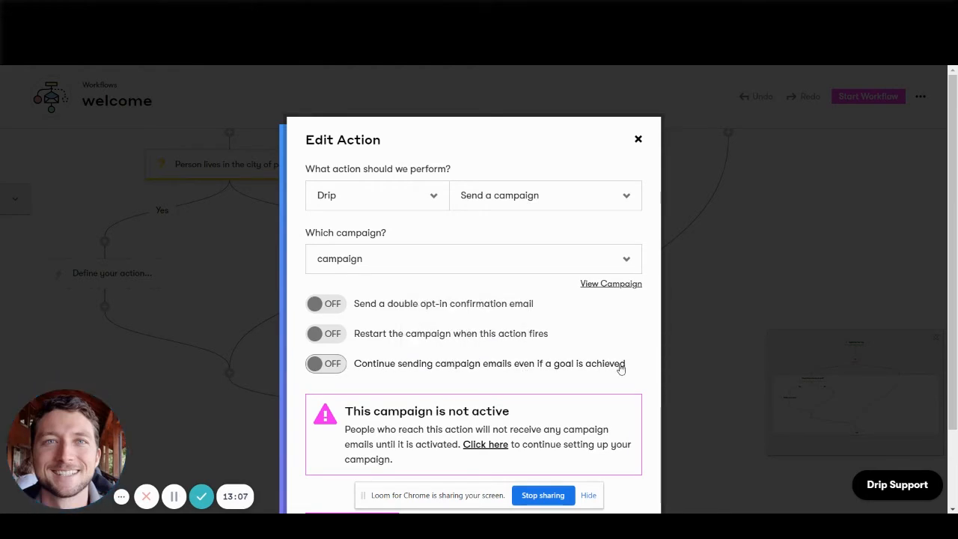
{"action": "left_click", "coordinate": [429, 369]}
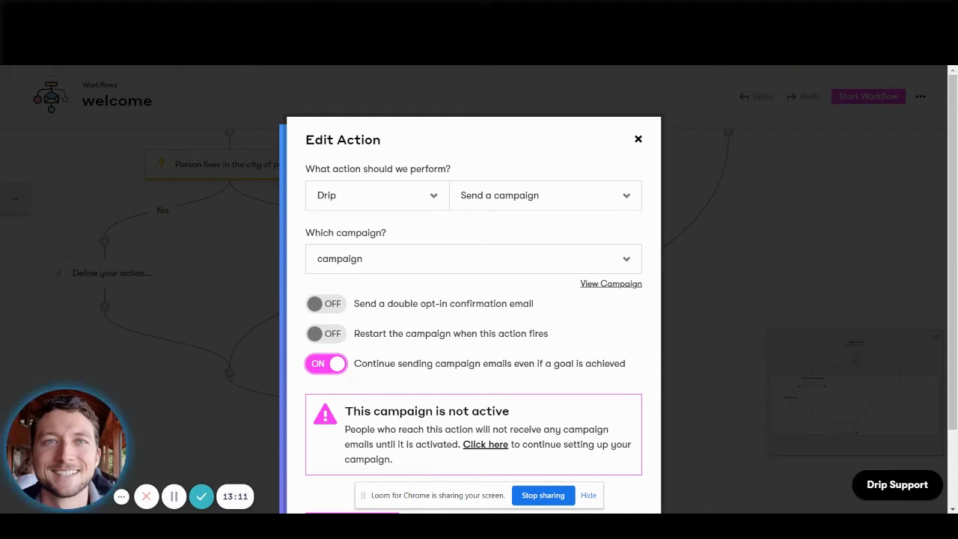
Compare ActiveCampaign's email sequence with Drip's campaign action, reading the explanation of Drip's option to continue emails after a goal.
{"action": "left_click", "coordinate": [339, 11]}
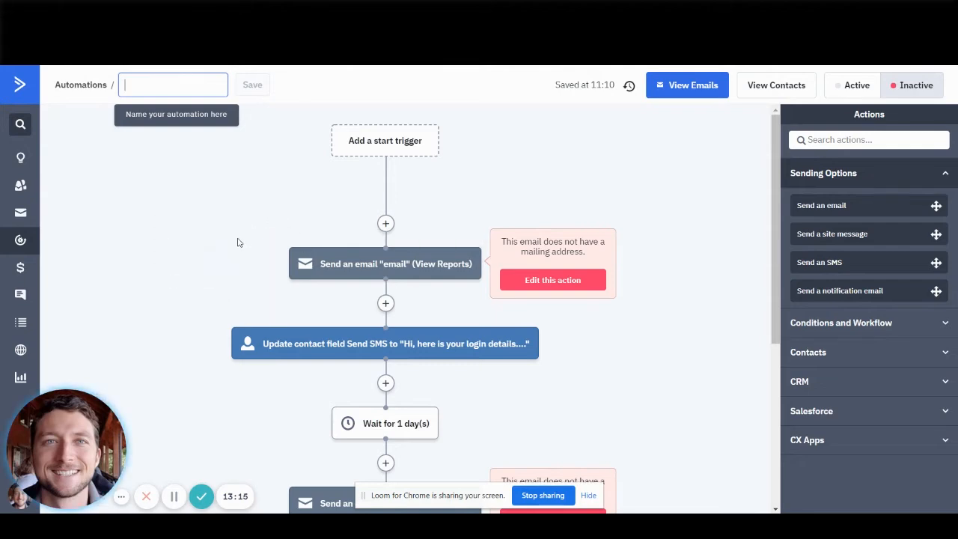
{"action": "scroll", "coordinate": [238, 245], "scroll_direction": "down", "scroll_amount": 4}
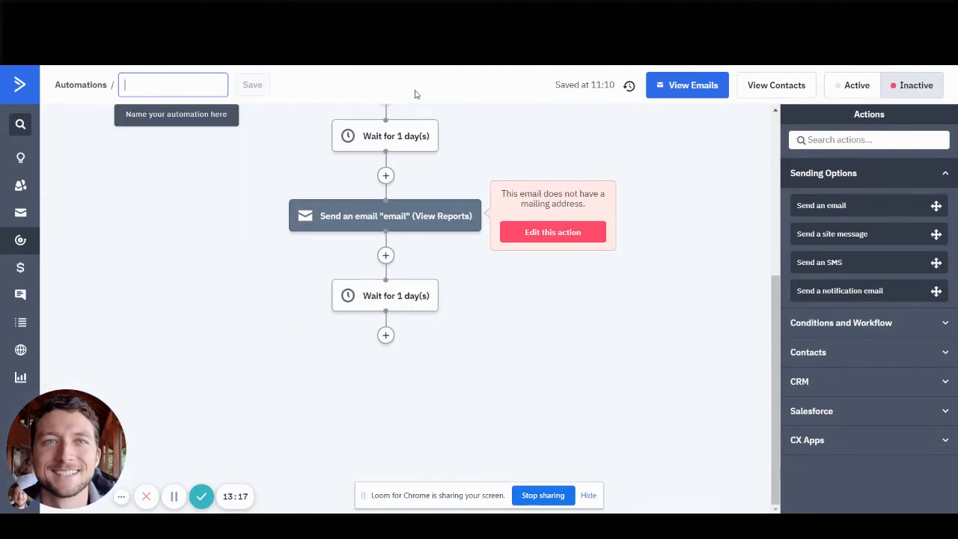
{"action": "left_click", "coordinate": [228, 10]}
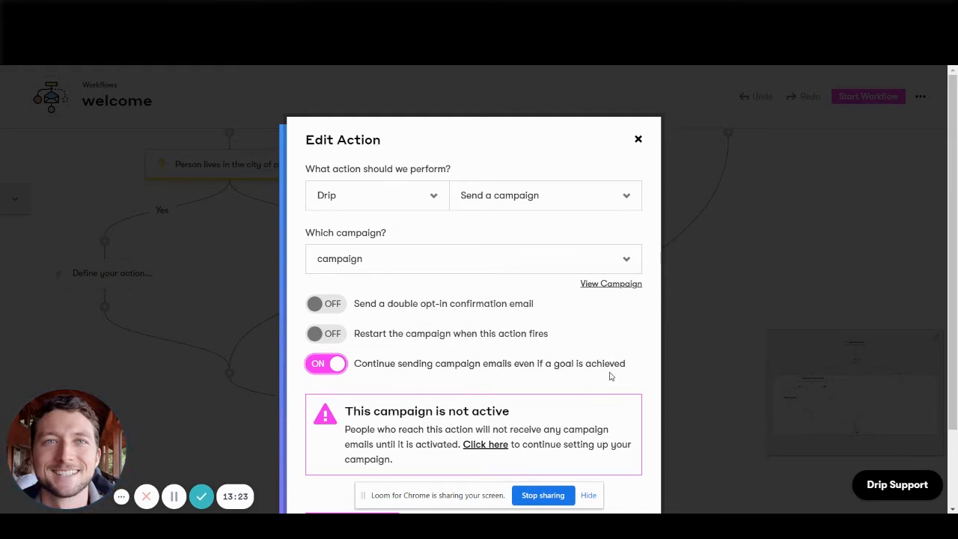
{"action": "mouse_move", "coordinate": [447, 372]}
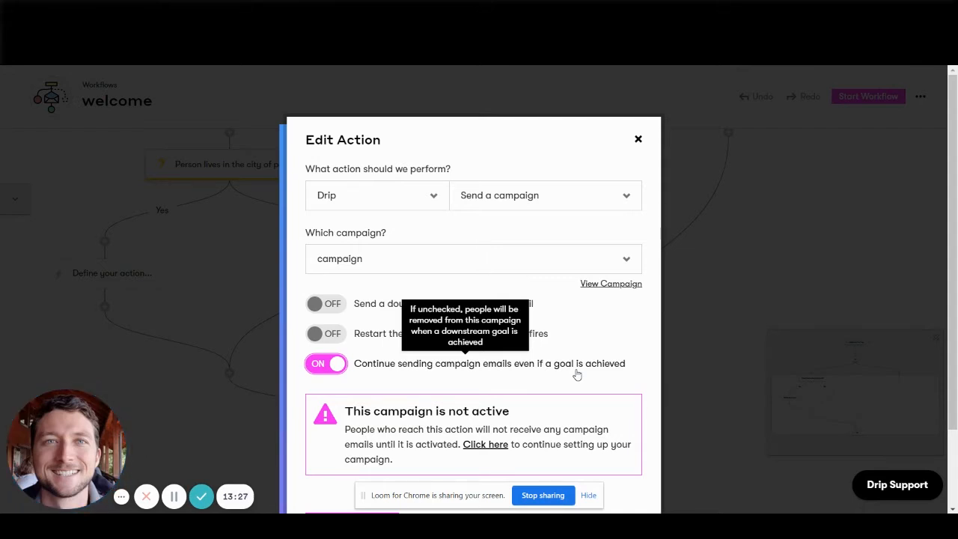
{"action": "left_click", "coordinate": [299, 11]}
{"action": "scroll", "coordinate": [413, 198], "scroll_direction": "up", "scroll_amount": 6}
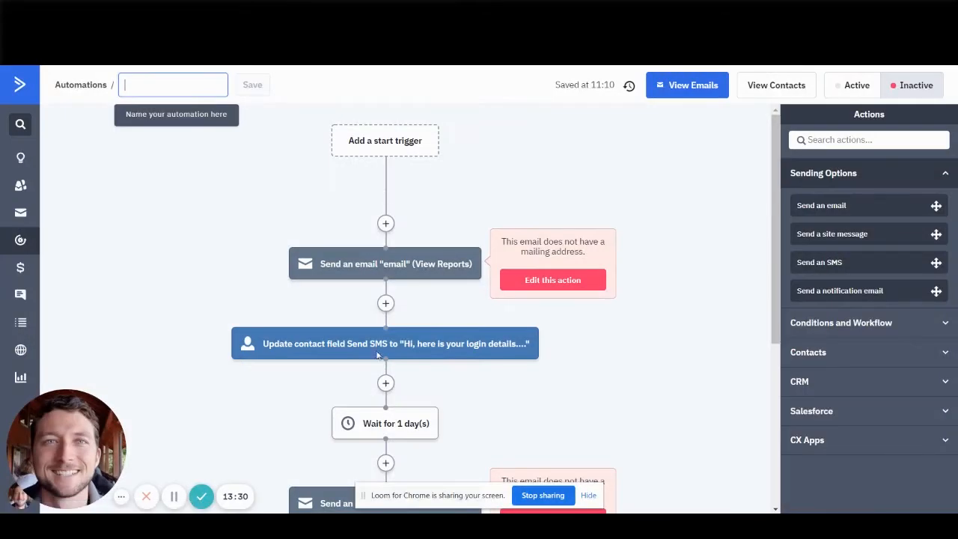
{"action": "scroll", "coordinate": [373, 376], "scroll_direction": "down", "scroll_amount": 4}
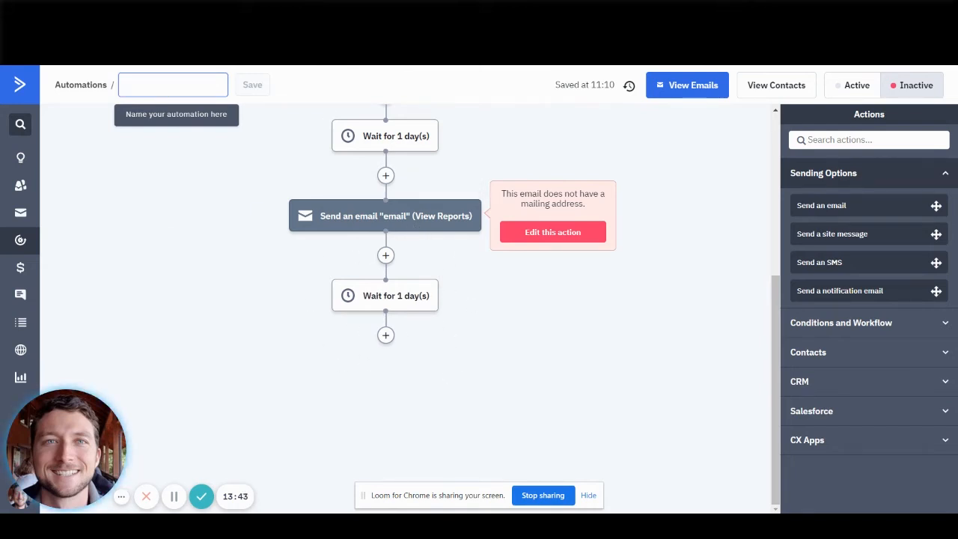
{"action": "left_click", "coordinate": [292, 11]}
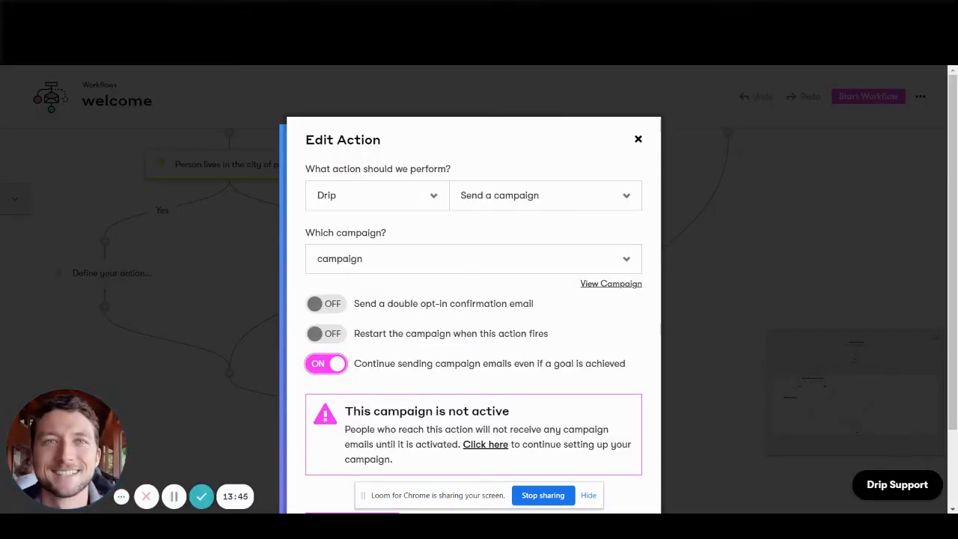
Switch to ActiveCampaign and add a Goal action named "goal" at the end of the automation.
{"action": "left_click", "coordinate": [636, 11]}
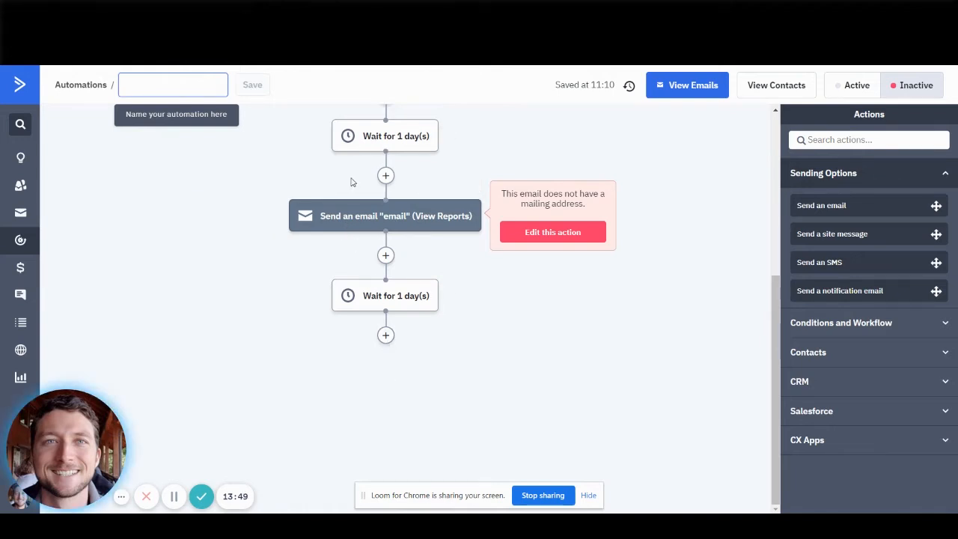
{"action": "left_click", "coordinate": [386, 334]}
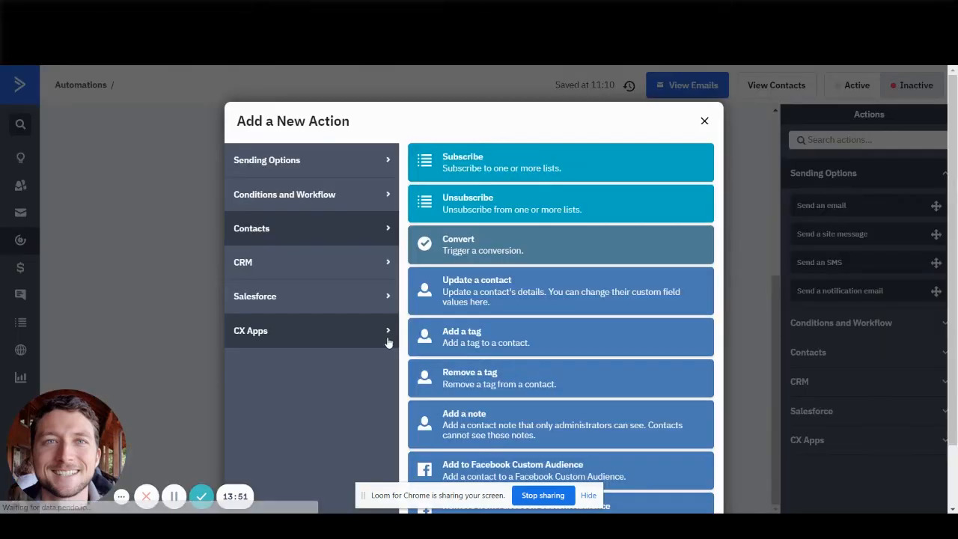
{"action": "left_click", "coordinate": [374, 194]}
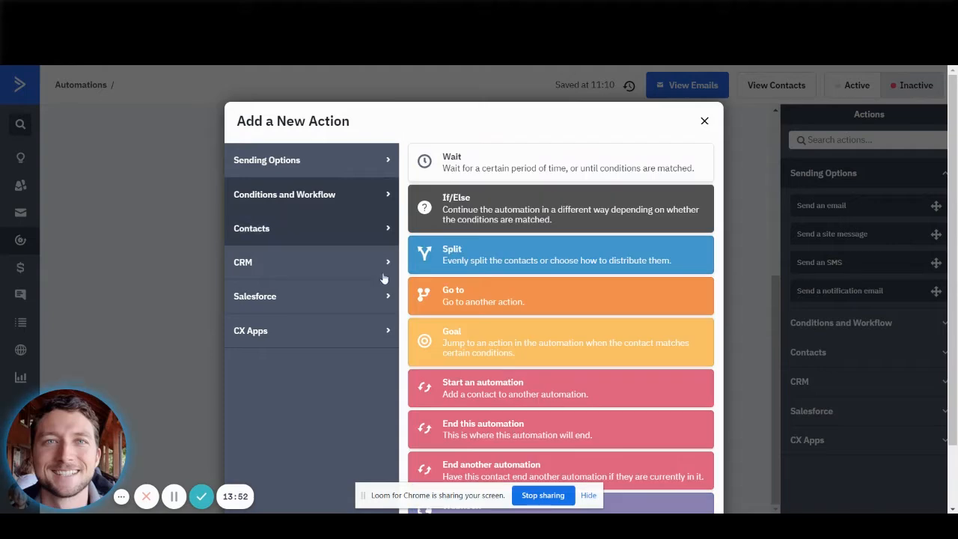
{"action": "left_click", "coordinate": [470, 348]}
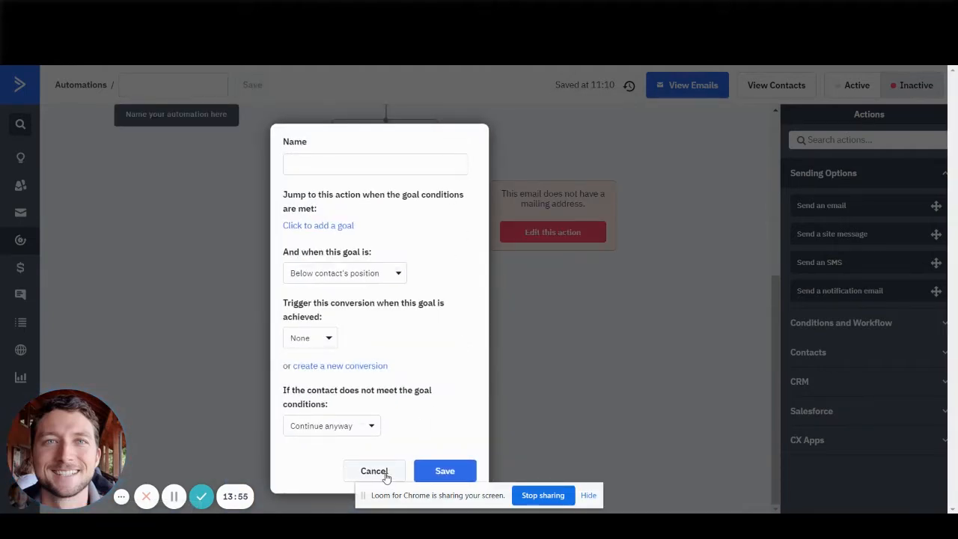
{"action": "type", "text": "go"}
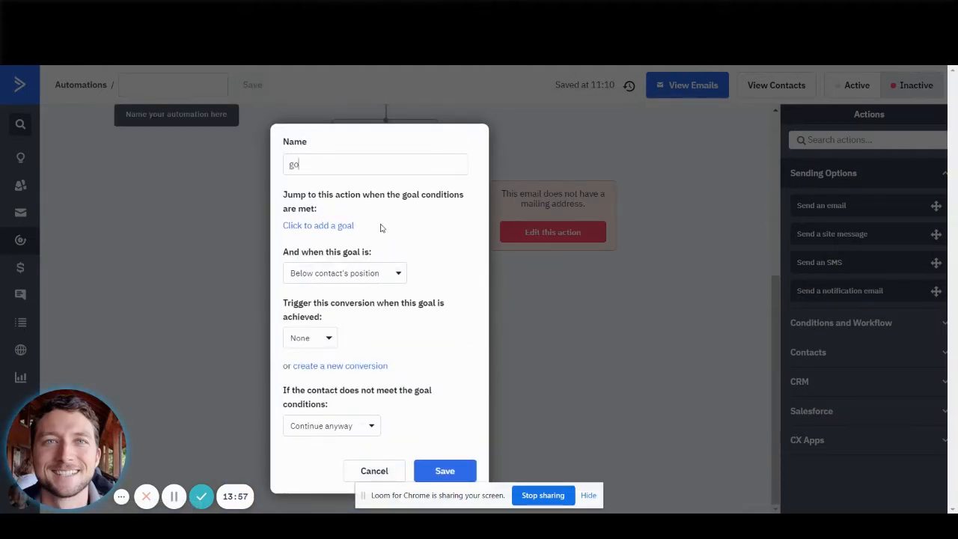
{"action": "type", "text": "al"}
Set the goal's condition to the tag checkout_completed existing on the contact, and save it.
{"action": "left_click", "coordinate": [328, 224]}
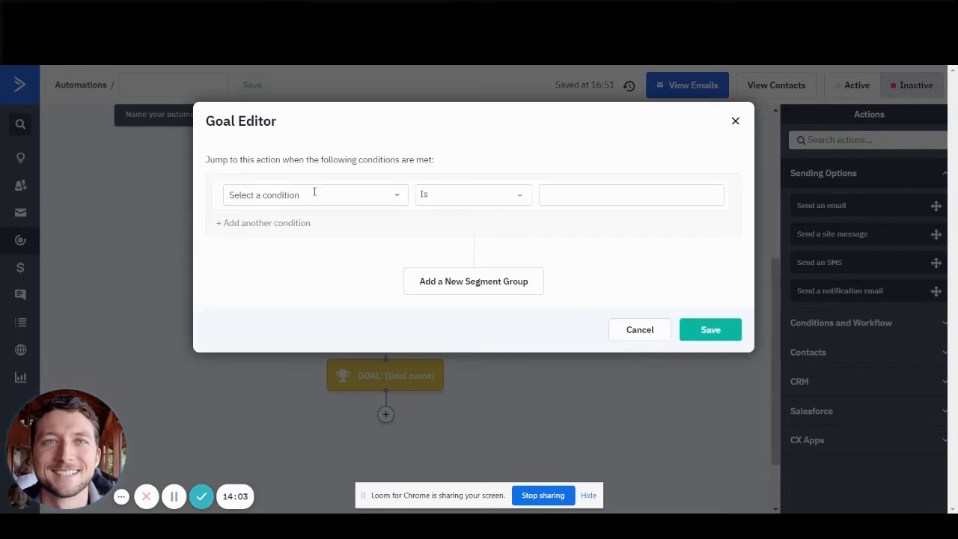
{"action": "left_click", "coordinate": [315, 193]}
{"action": "type", "text": "tag"}
{"action": "left_click", "coordinate": [240, 217]}
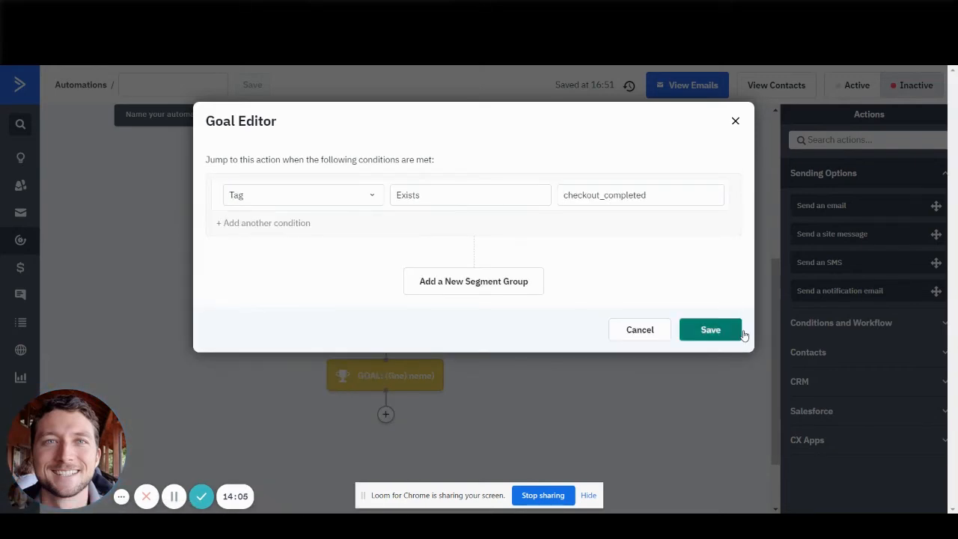
{"action": "left_click", "coordinate": [720, 332]}
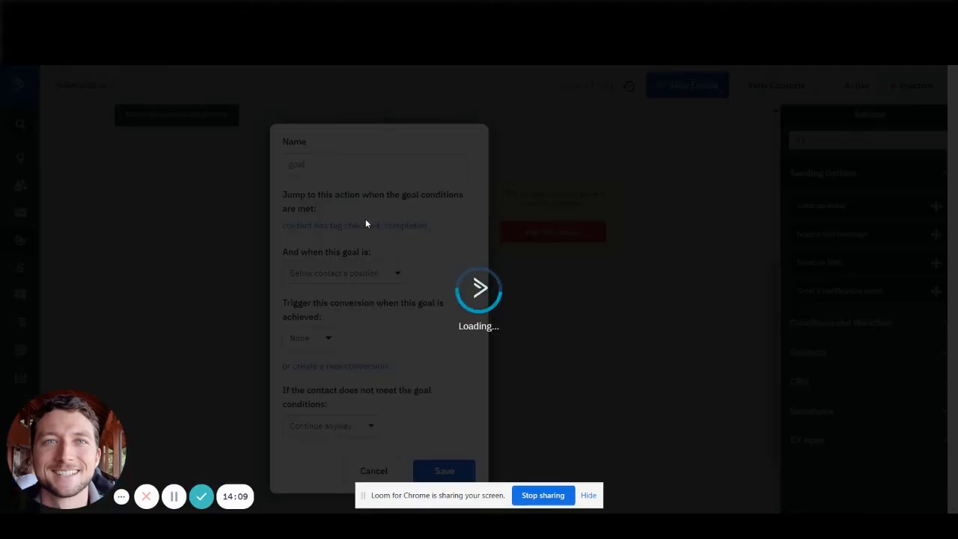
Review the goal's place in the automation and its settings, leaving them unchanged.
{"action": "scroll", "coordinate": [389, 368], "scroll_direction": "up", "scroll_amount": 4}
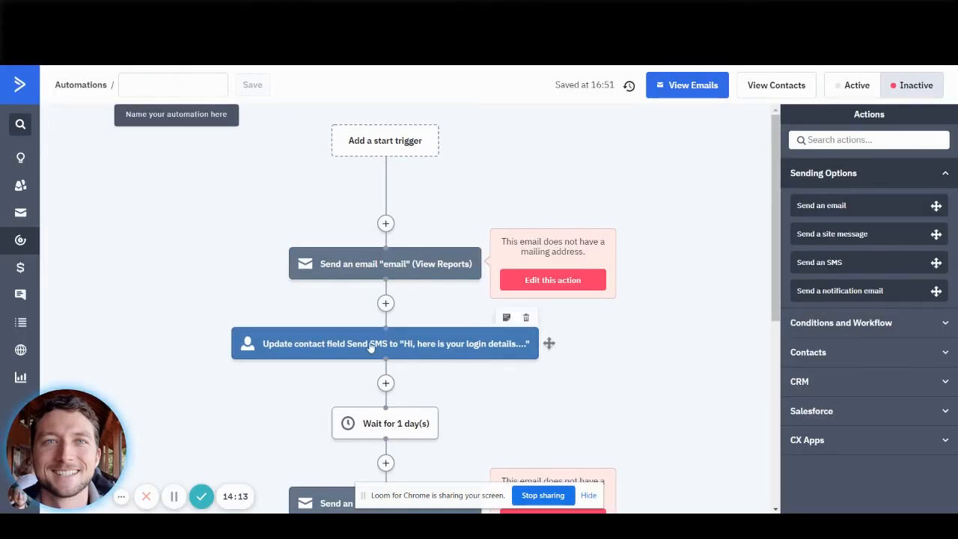
{"action": "scroll", "coordinate": [371, 348], "scroll_direction": "down", "scroll_amount": 4}
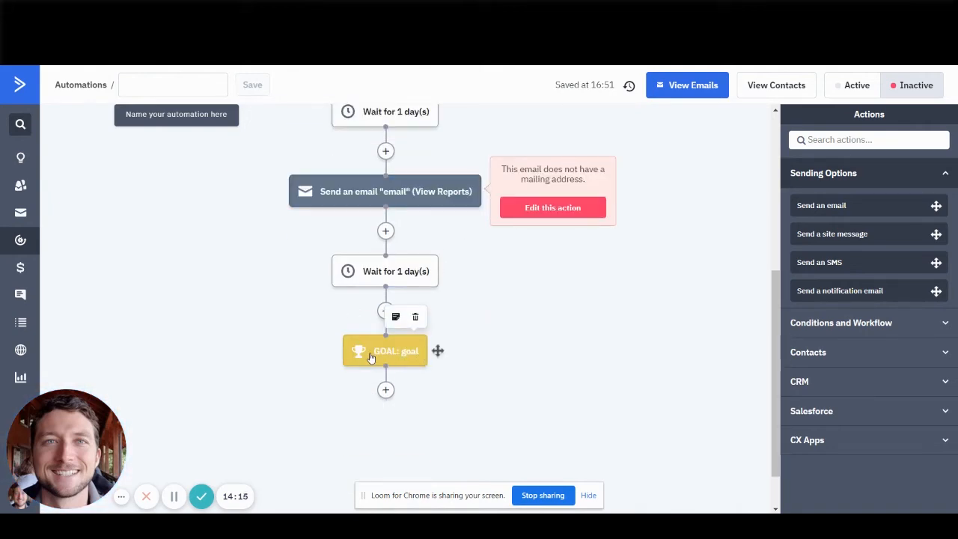
{"action": "left_click", "coordinate": [370, 358]}
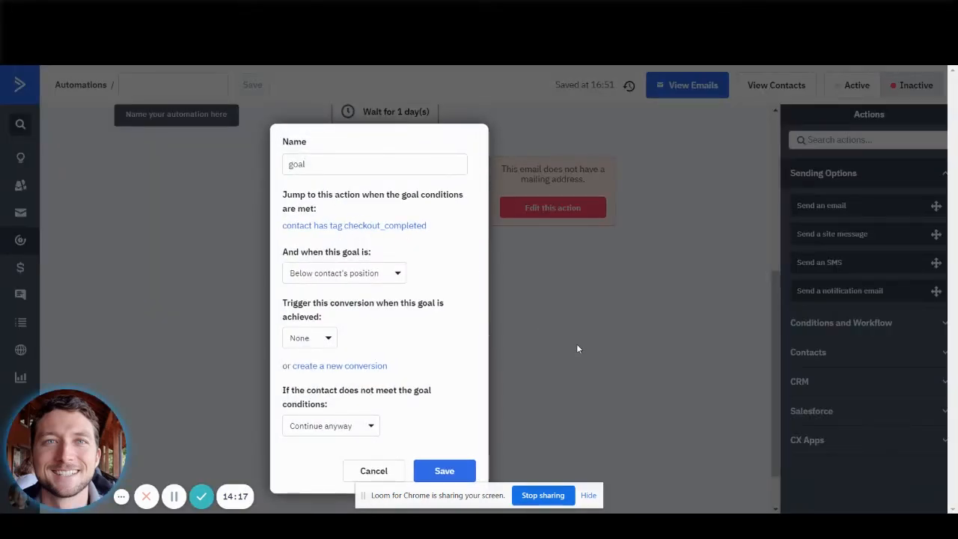
{"action": "left_click", "coordinate": [576, 348]}
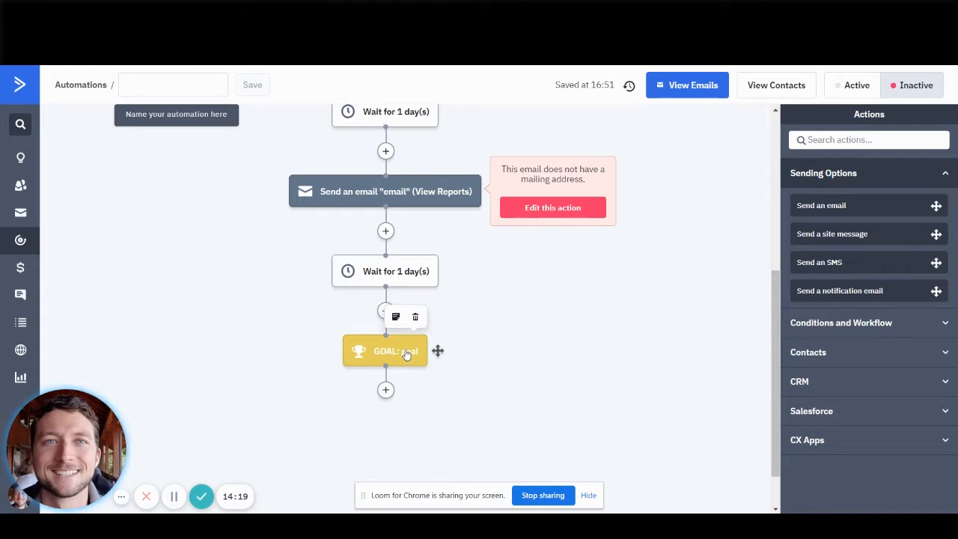
Add an End this automation action below the goal and recheck the goal's settings without editing them.
{"action": "scroll", "coordinate": [384, 329], "scroll_direction": "down", "scroll_amount": 1}
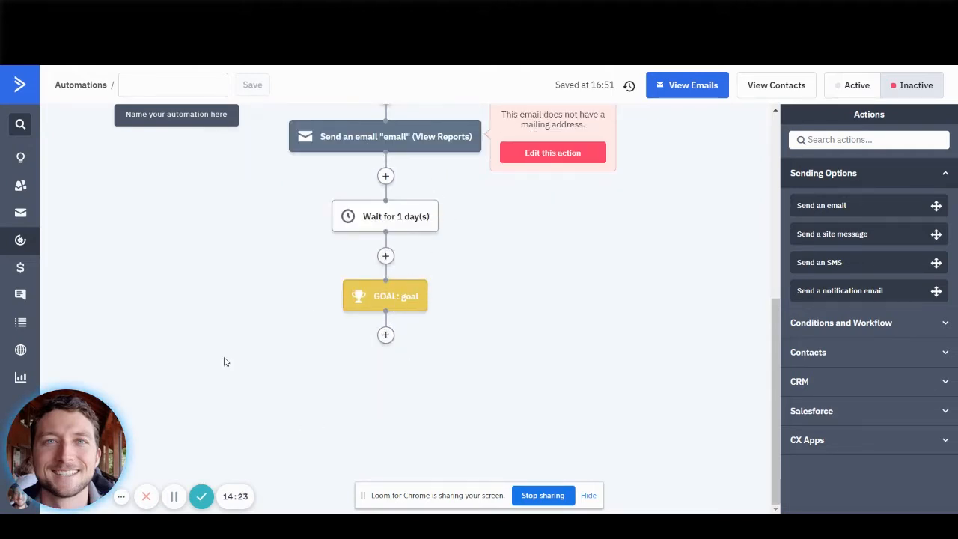
{"action": "left_click", "coordinate": [386, 337]}
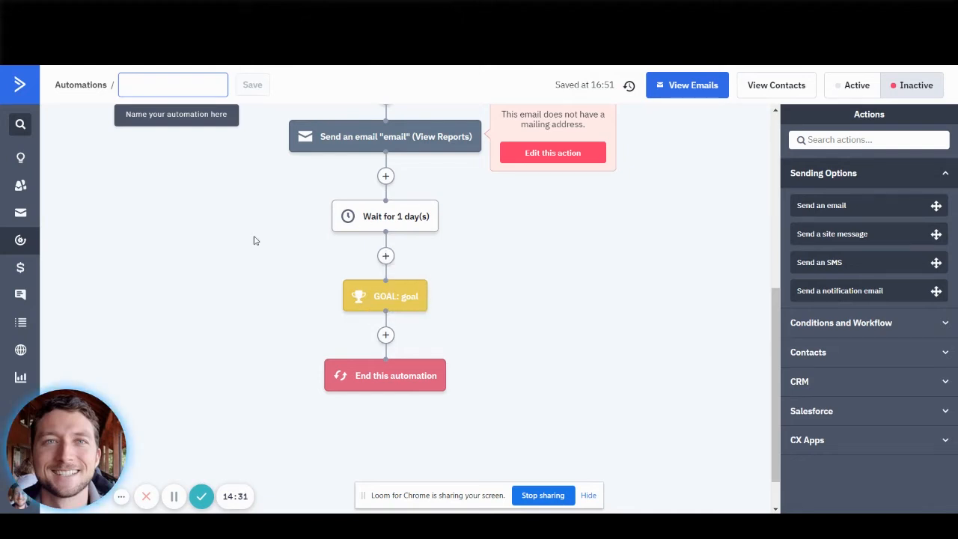
{"action": "mouse_move", "coordinate": [383, 293]}
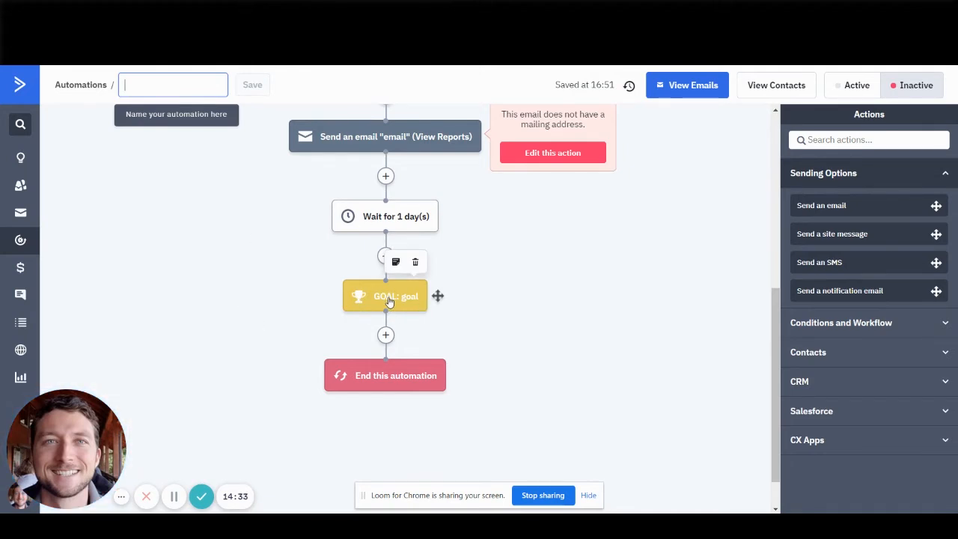
{"action": "left_click", "coordinate": [388, 301]}
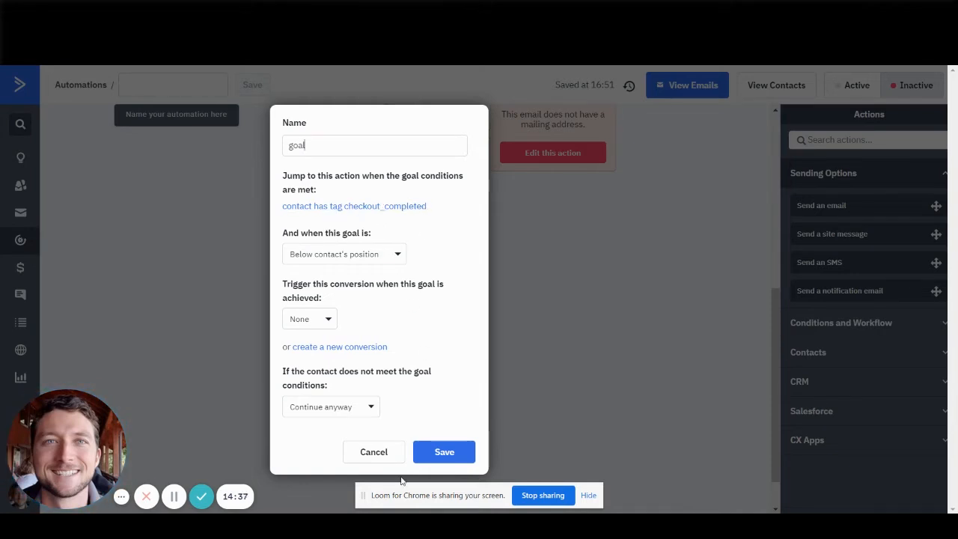
{"action": "left_click", "coordinate": [374, 452]}
{"action": "scroll", "coordinate": [277, 204], "scroll_direction": "up", "scroll_amount": 5}
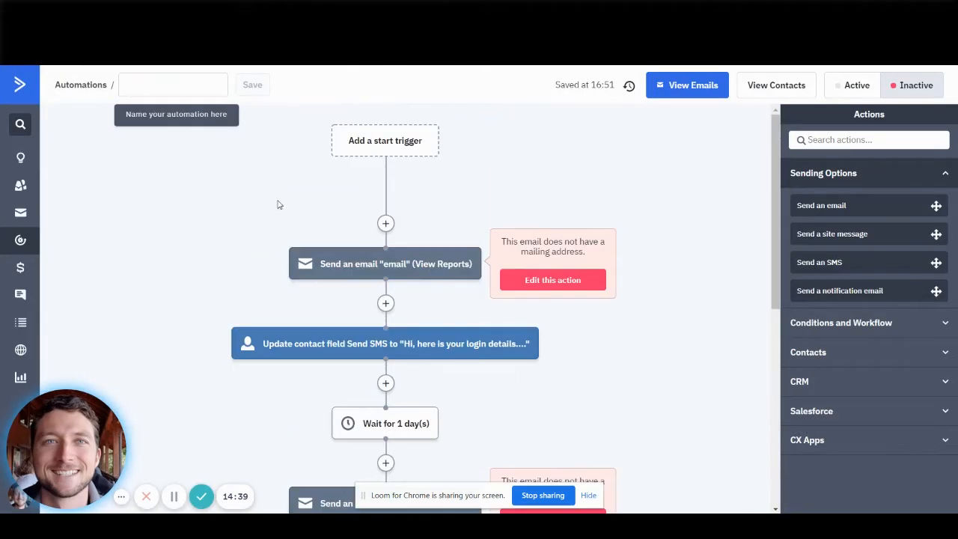
Return to Drip, review the campaign action's option to continue emails after a goal, and close the action without updating it.
{"action": "key", "text": "ctrl+Tab"}
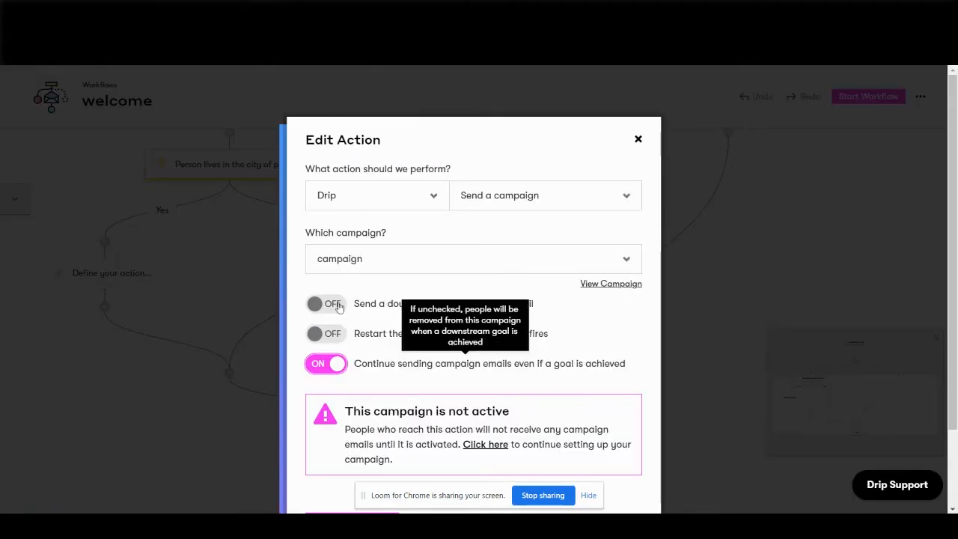
{"action": "mouse_move", "coordinate": [349, 367]}
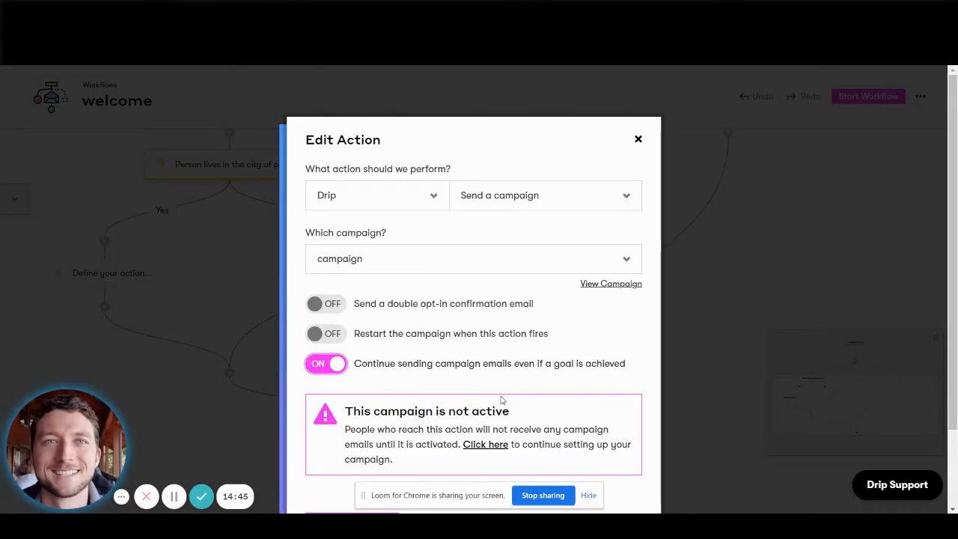
{"action": "scroll", "coordinate": [502, 400], "scroll_direction": "down", "scroll_amount": 2}
{"action": "scroll", "coordinate": [590, 247], "scroll_direction": "up", "scroll_amount": 2}
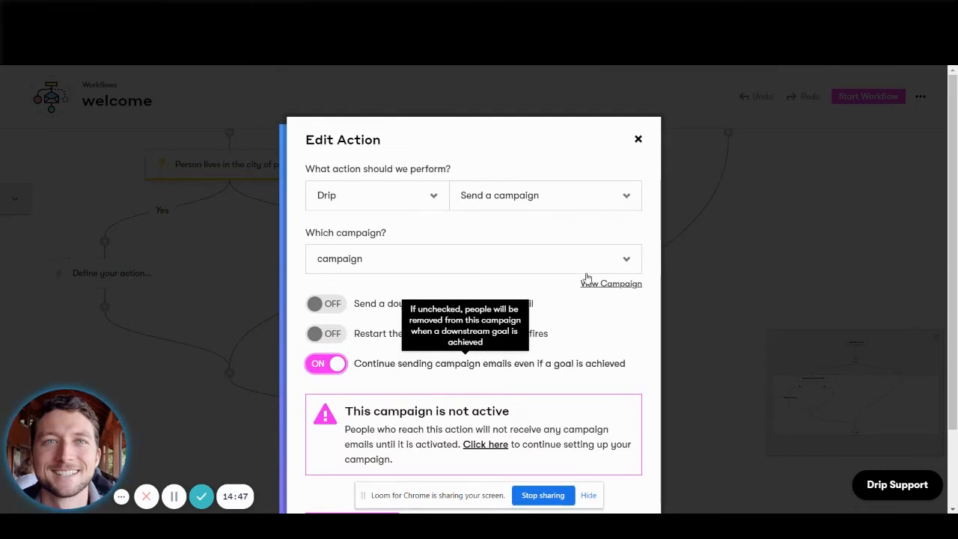
{"action": "left_click", "coordinate": [636, 142]}
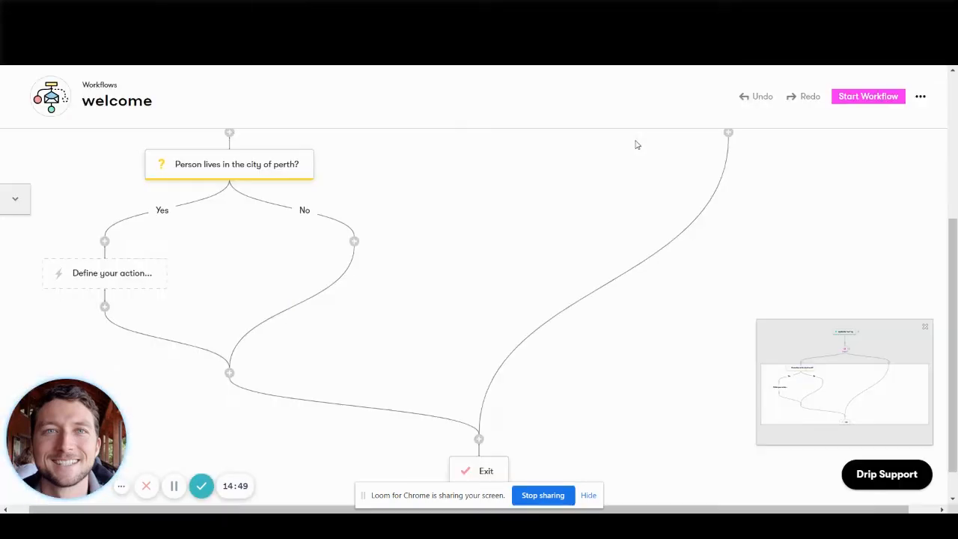
Add an action to the No branch of the Perth city decision and browse the Drip action types available for it.
{"action": "left_click", "coordinate": [354, 241]}
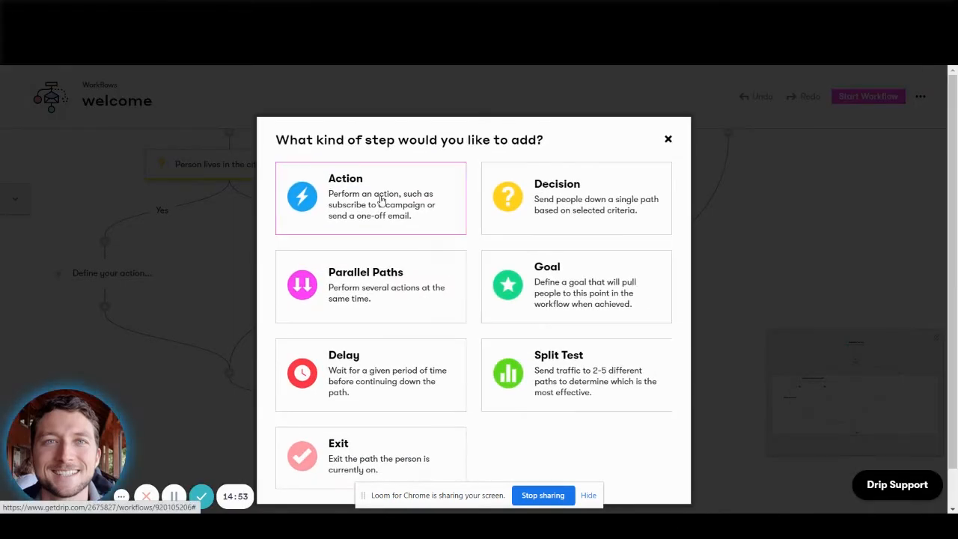
{"action": "left_click", "coordinate": [323, 195]}
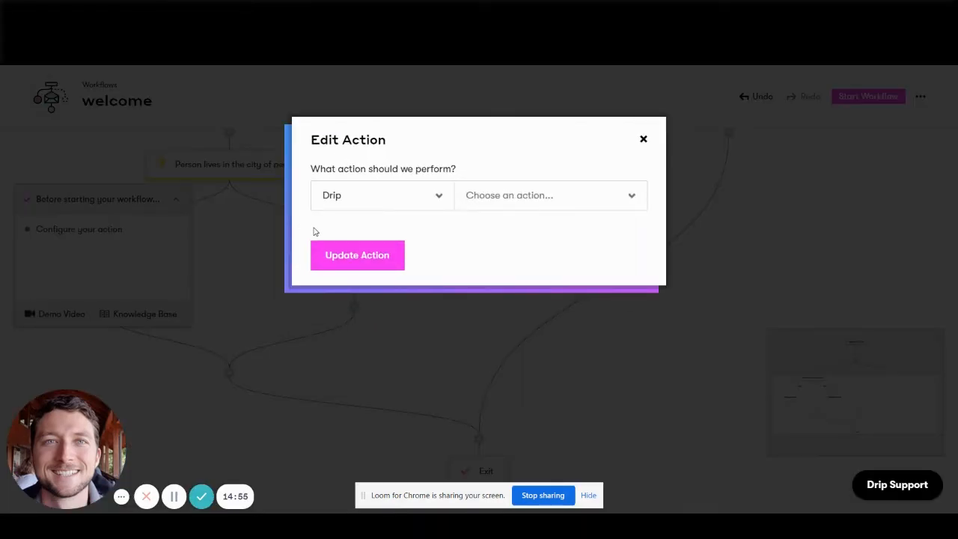
{"action": "left_click", "coordinate": [518, 199]}
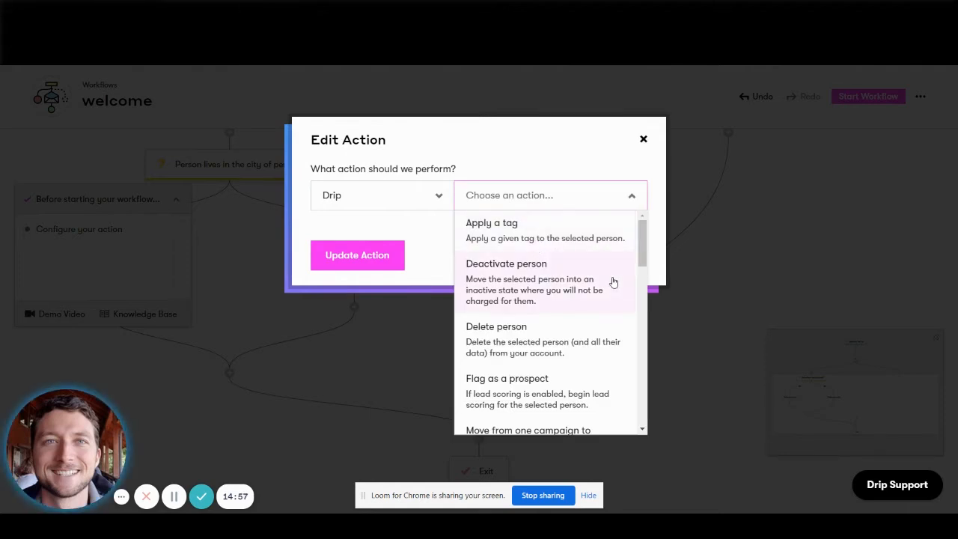
{"action": "left_click_drag", "start_coordinate": [638, 246], "coordinate": [653, 422]}
{"action": "scroll", "coordinate": [547, 310], "scroll_direction": "up", "scroll_amount": 2}
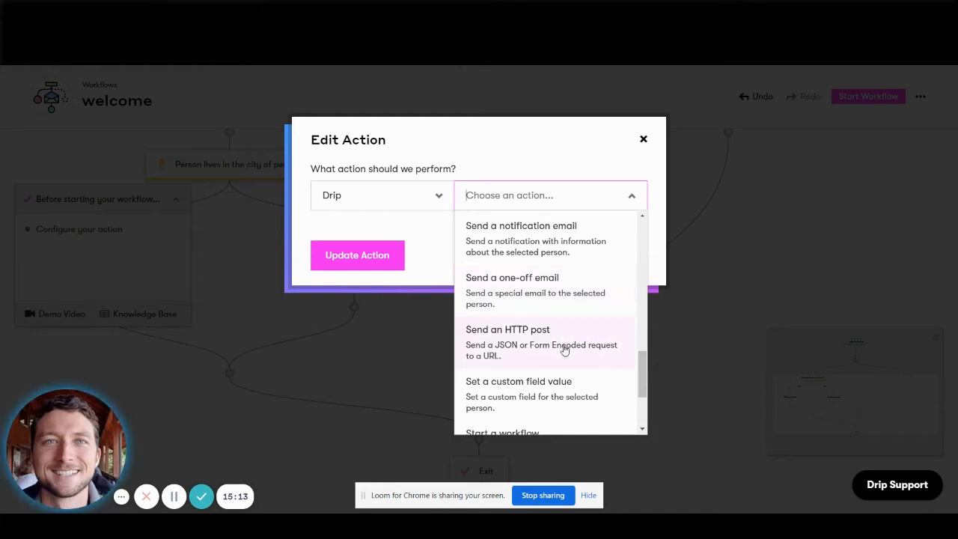
{"action": "scroll", "coordinate": [561, 344], "scroll_direction": "down", "scroll_amount": 2}
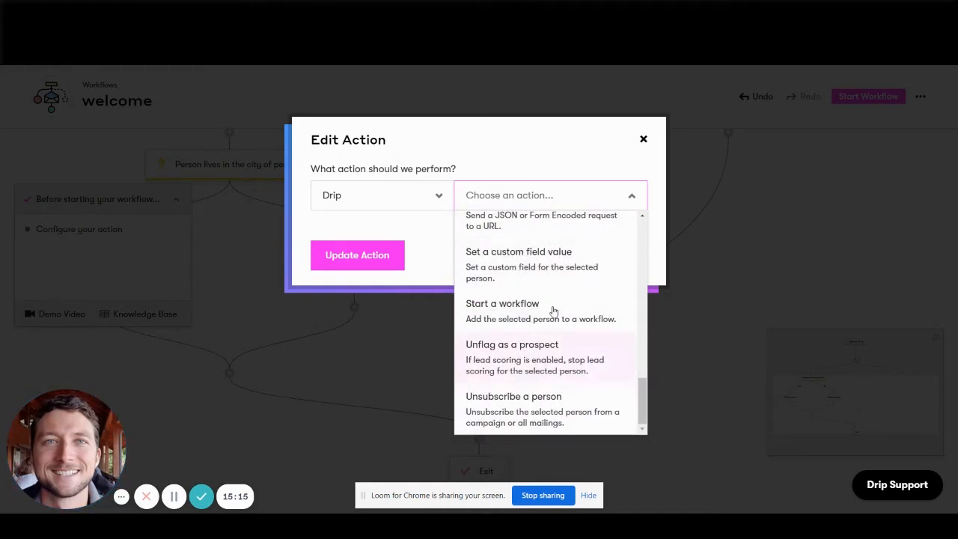
Examine the third-party integrations available for the action, including PlusThis and Demio, then discard the selection and collapse the workflow checklist.
{"action": "left_click", "coordinate": [401, 204]}
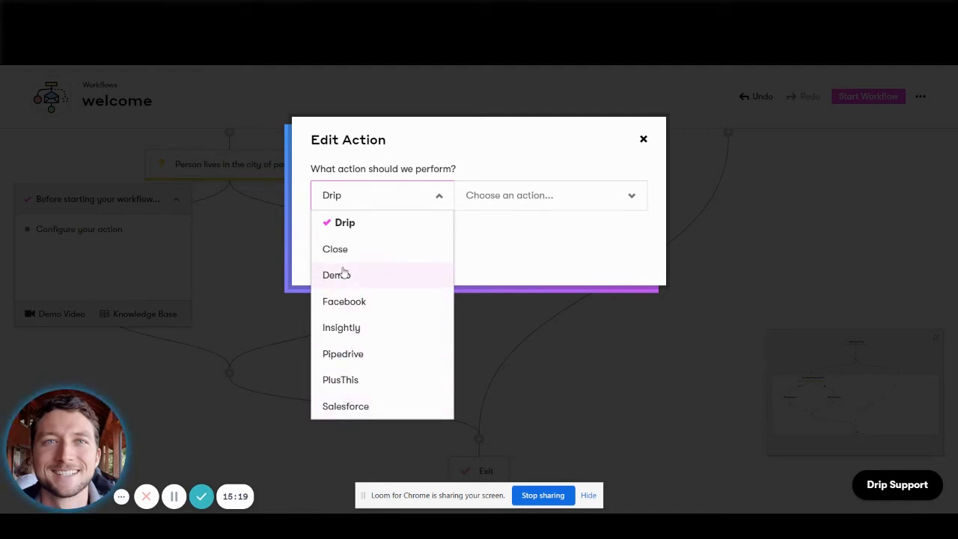
{"action": "left_click", "coordinate": [353, 380]}
{"action": "left_click", "coordinate": [392, 196]}
{"action": "left_click", "coordinate": [337, 274]}
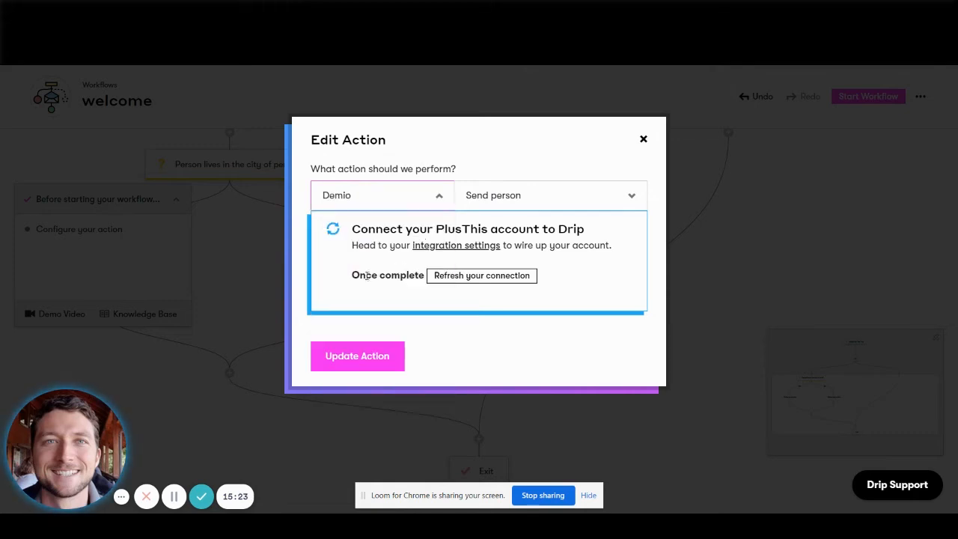
{"action": "left_click", "coordinate": [515, 199]}
{"action": "left_click", "coordinate": [509, 151]}
{"action": "left_click", "coordinate": [402, 190]}
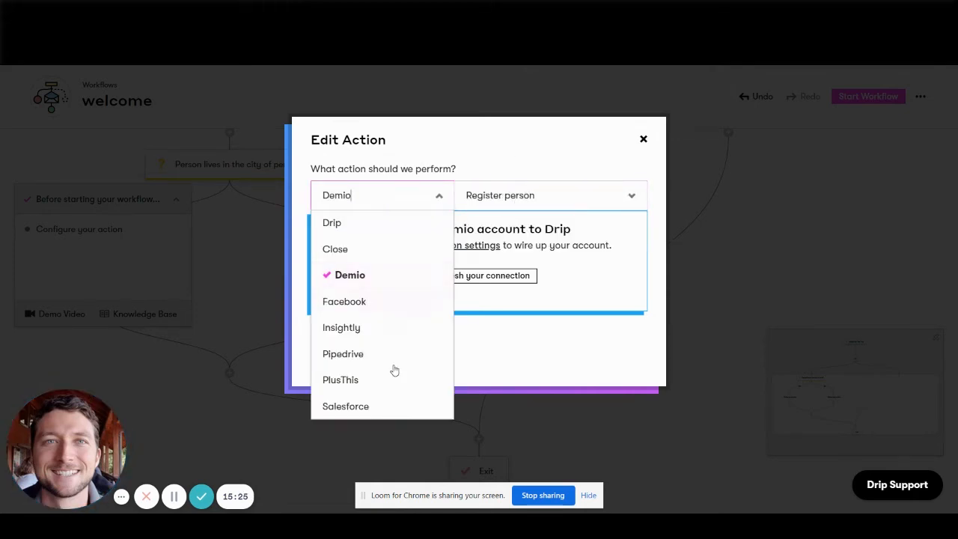
{"action": "left_click", "coordinate": [596, 334]}
{"action": "left_click", "coordinate": [642, 139]}
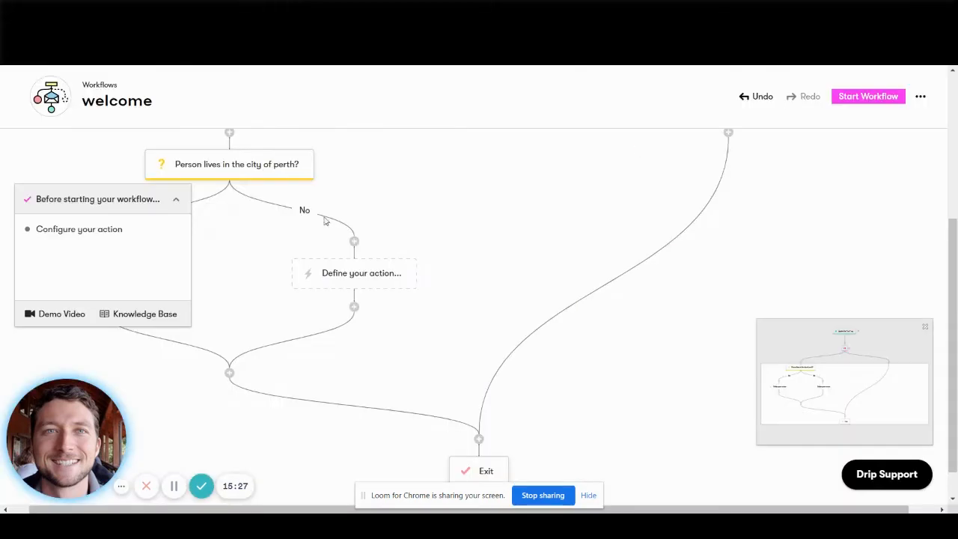
{"action": "left_click", "coordinate": [178, 201]}
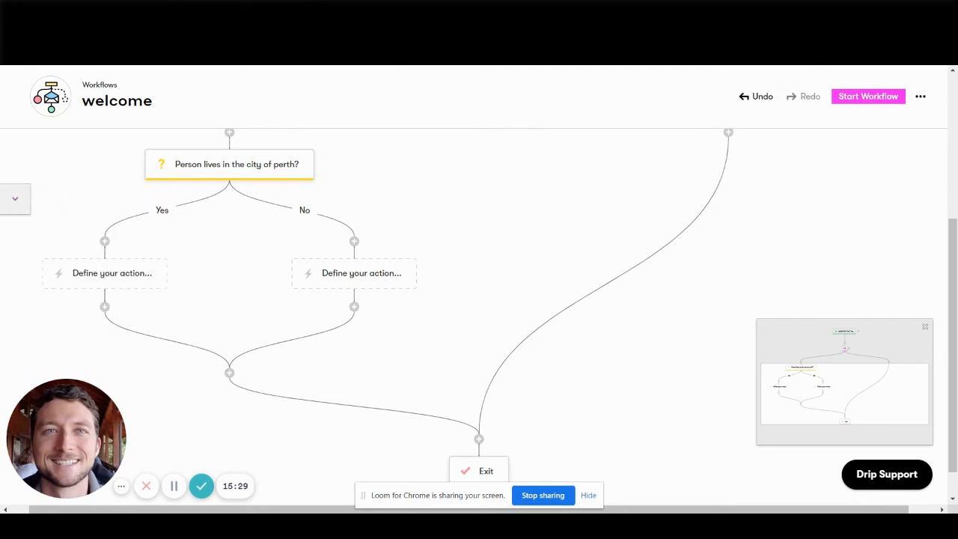
Compare ActiveCampaign's automation layout with Drip's branching welcome workflow, reviewing the latter from exit back to its trigger.
{"action": "key", "text": "ctrl+Tab"}
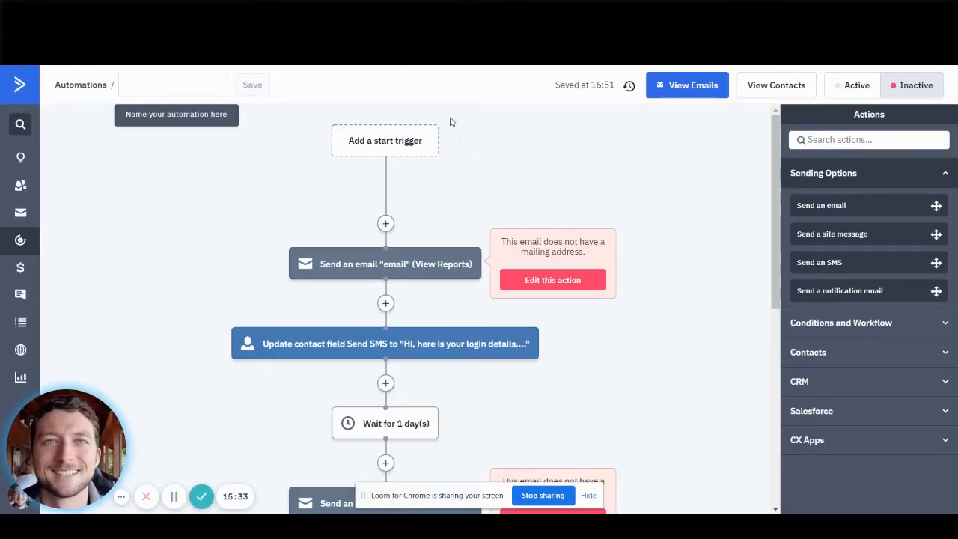
{"action": "left_click", "coordinate": [356, 9]}
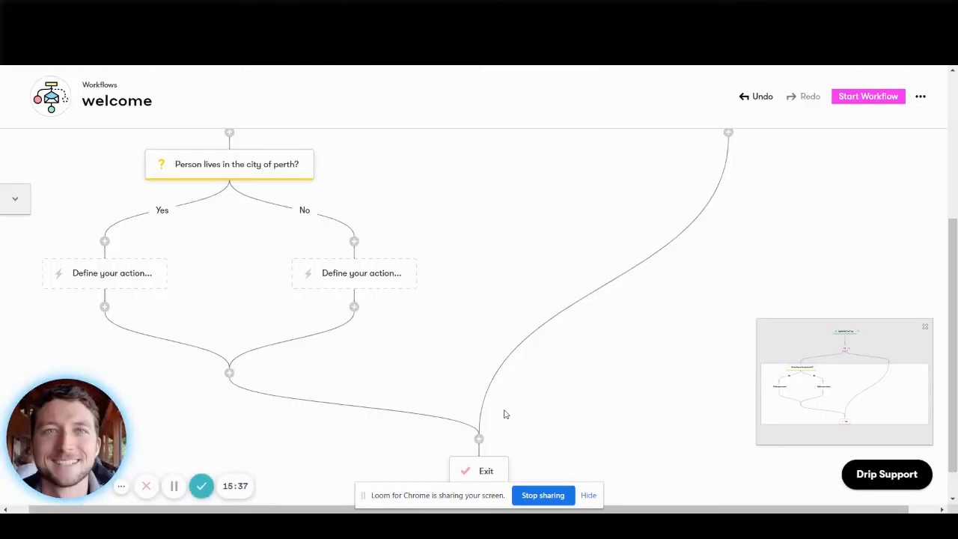
{"action": "scroll", "coordinate": [522, 355], "scroll_direction": "down", "scroll_amount": 1}
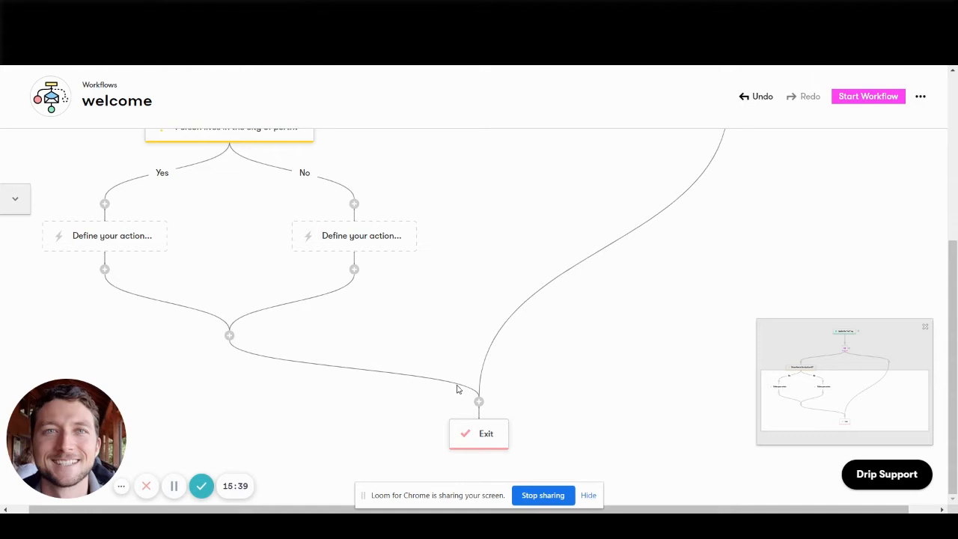
{"action": "scroll", "coordinate": [458, 388], "scroll_direction": "up", "scroll_amount": 5}
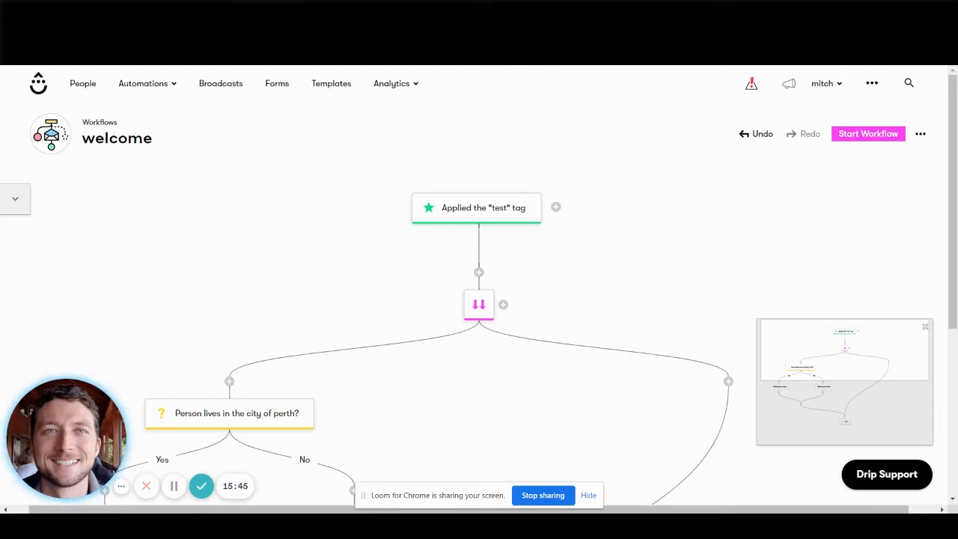
Open the Campaigns list, check the automation types offered, and review the email sequence inside the campaign named "campaign".
{"action": "left_click", "coordinate": [179, 86]}
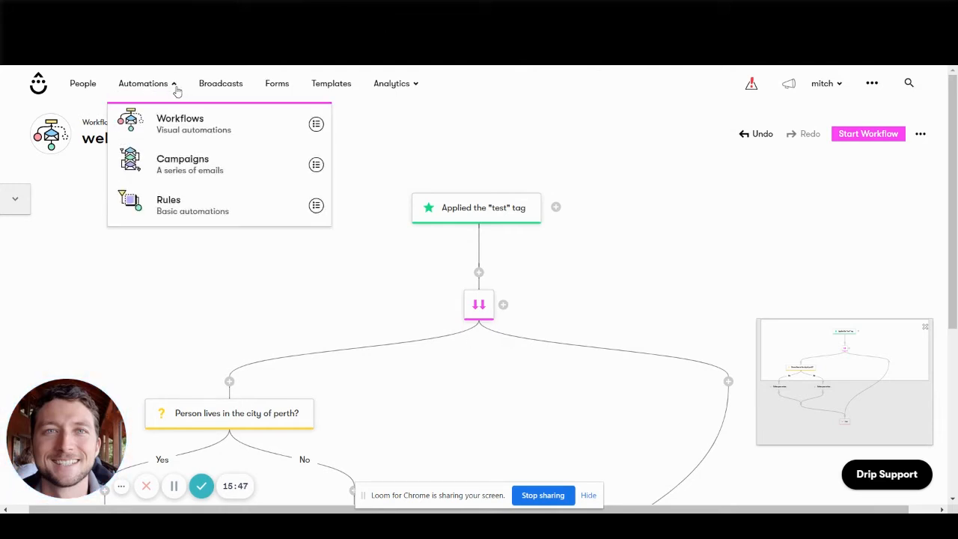
{"action": "left_click", "coordinate": [192, 167]}
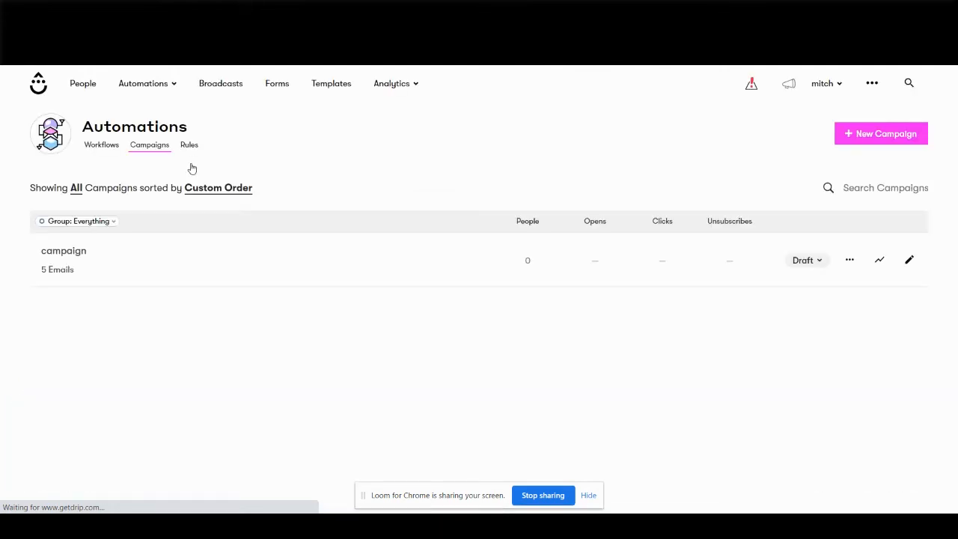
{"action": "left_click", "coordinate": [166, 93]}
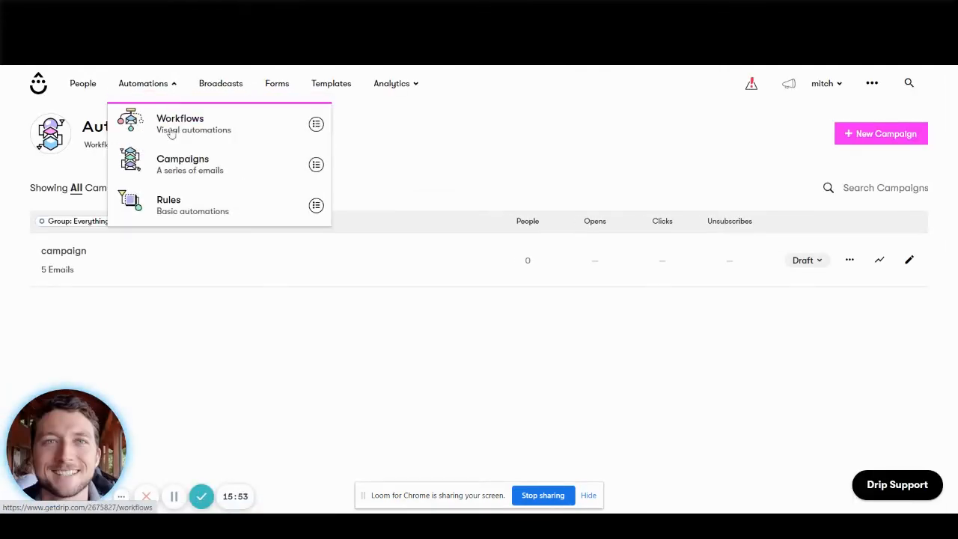
{"action": "left_click", "coordinate": [522, 175]}
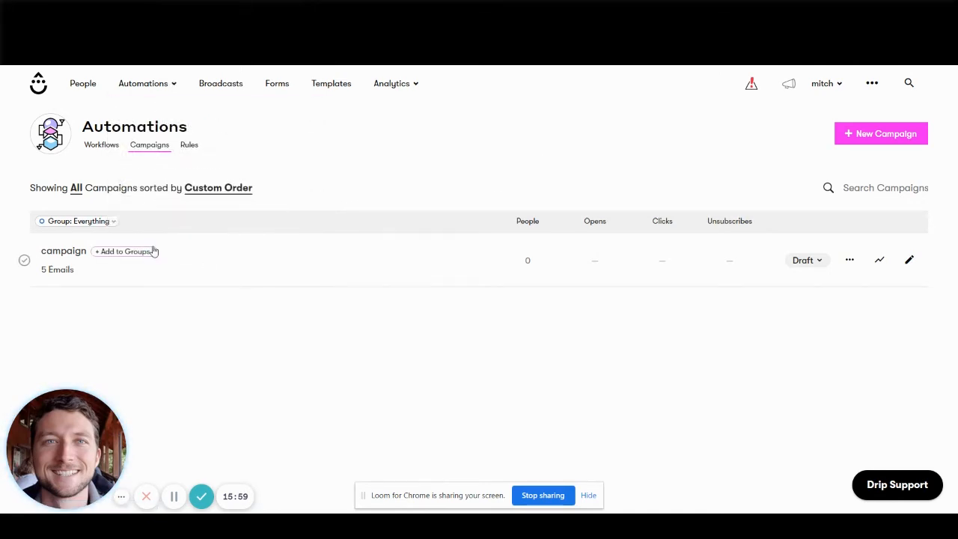
{"action": "left_click", "coordinate": [74, 252]}
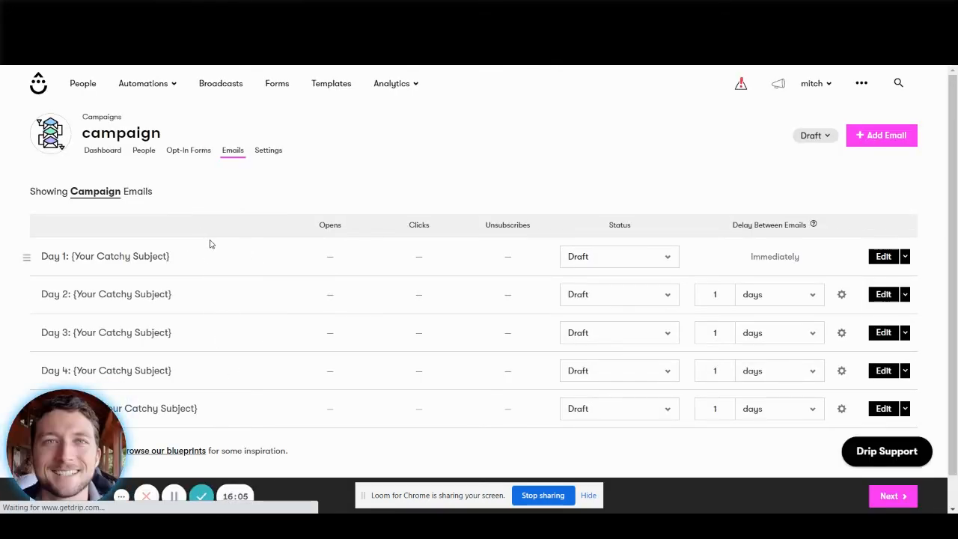
{"action": "scroll", "coordinate": [329, 412], "scroll_direction": "down", "scroll_amount": 1}
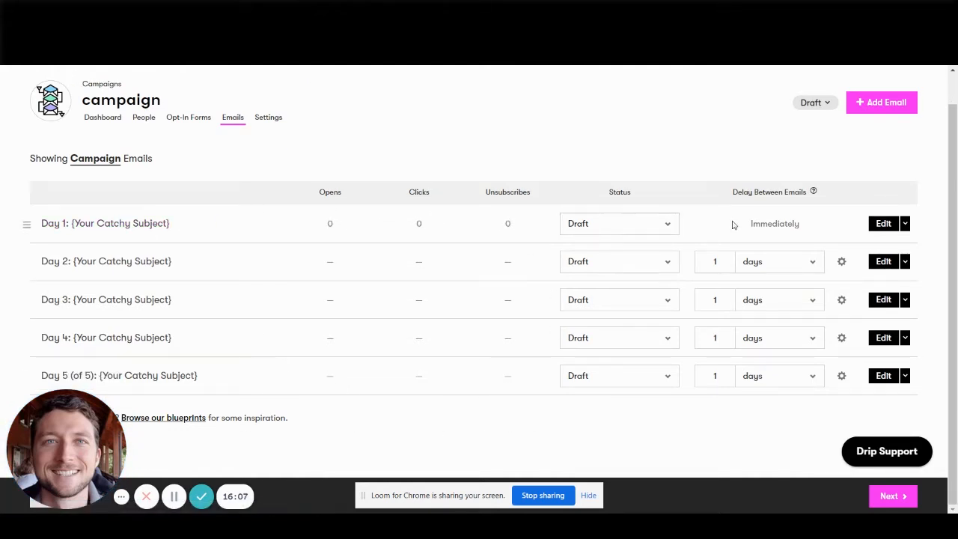
Open the Day 2 email for editing and insert the apples image from the image library on a new line below **TITLE**.
{"action": "left_click", "coordinate": [883, 261]}
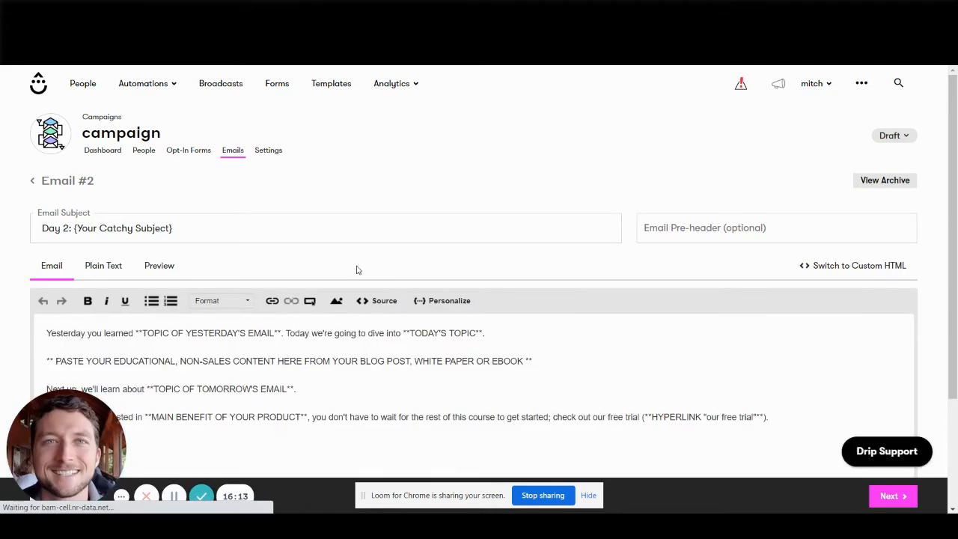
{"action": "scroll", "coordinate": [357, 269], "scroll_direction": "down", "scroll_amount": 2}
{"action": "left_click", "coordinate": [210, 367]}
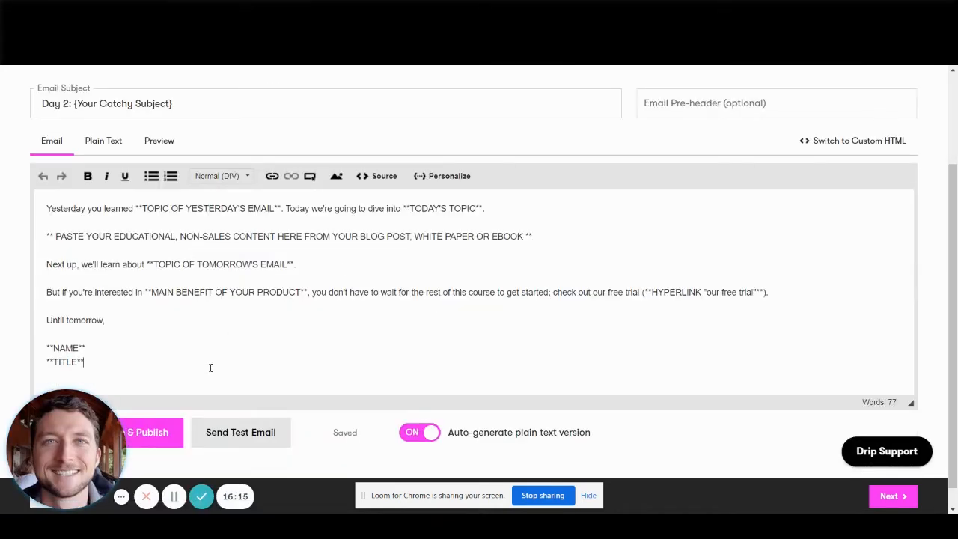
{"action": "key", "text": "Return"}
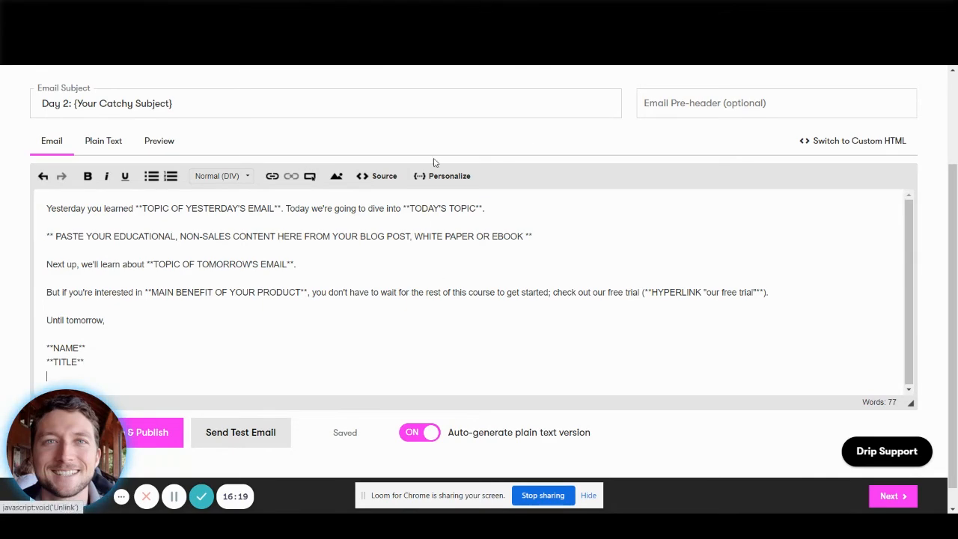
{"action": "left_click", "coordinate": [333, 179]}
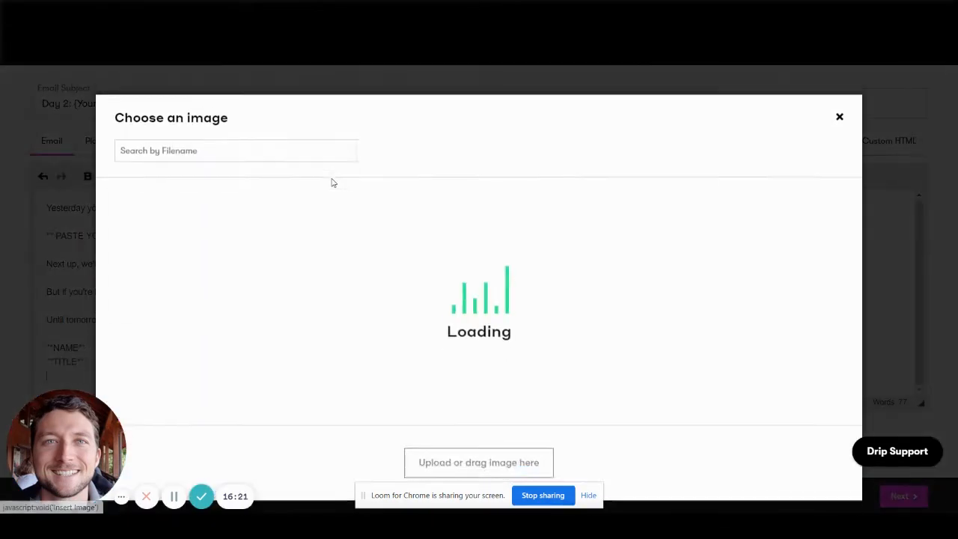
{"action": "left_click", "coordinate": [224, 254]}
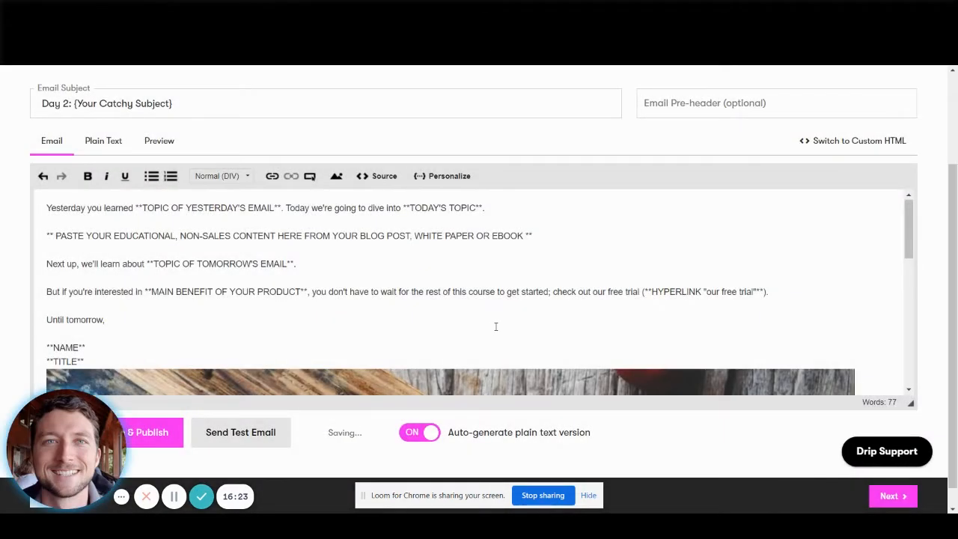
{"action": "scroll", "coordinate": [764, 253], "scroll_direction": "down", "scroll_amount": 3}
{"action": "scroll", "coordinate": [760, 254], "scroll_direction": "up", "scroll_amount": 10}
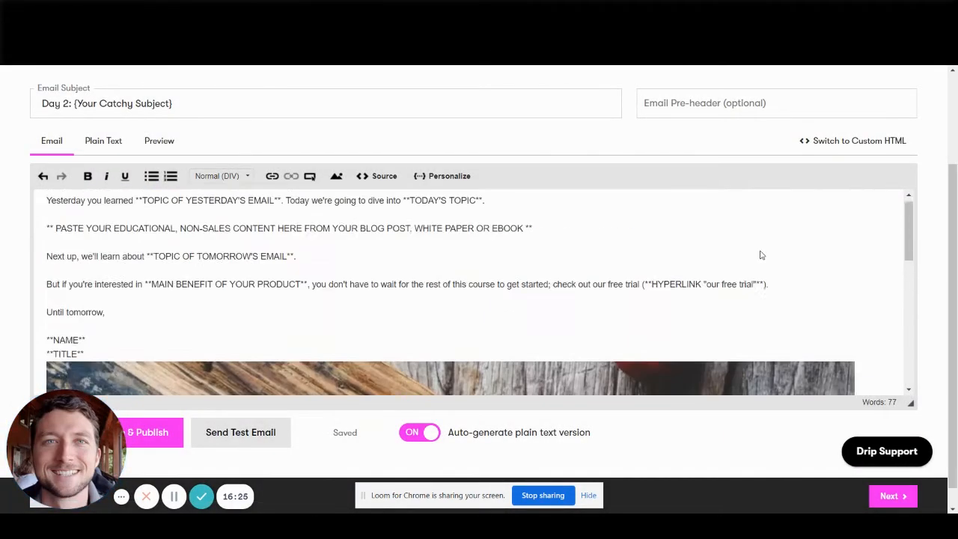
Set the inserted image's width to 500 with proportional height in its image properties and check it in the email body.
{"action": "scroll", "coordinate": [541, 352], "scroll_direction": "down", "scroll_amount": 1}
{"action": "left_click", "coordinate": [540, 350]}
{"action": "double_click", "coordinate": [539, 350]}
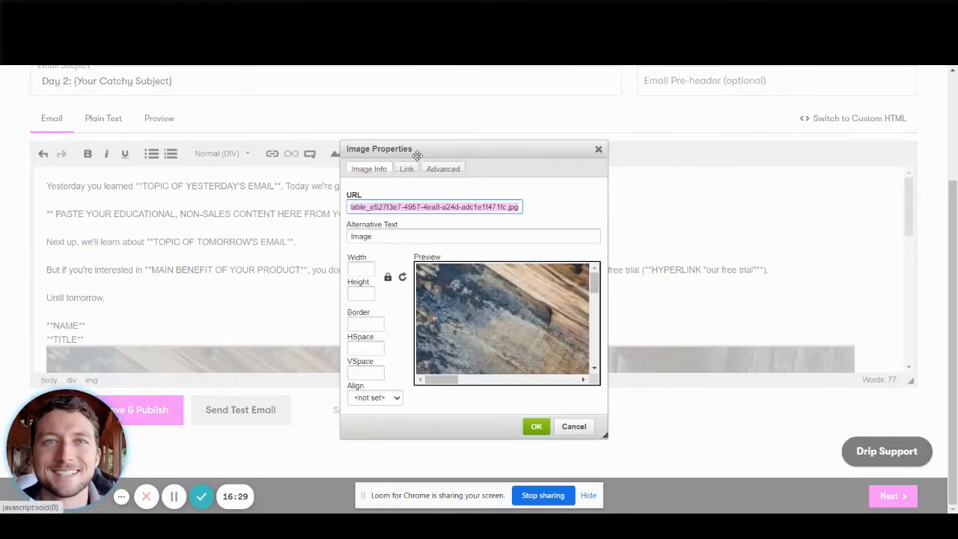
{"action": "left_click", "coordinate": [443, 169]}
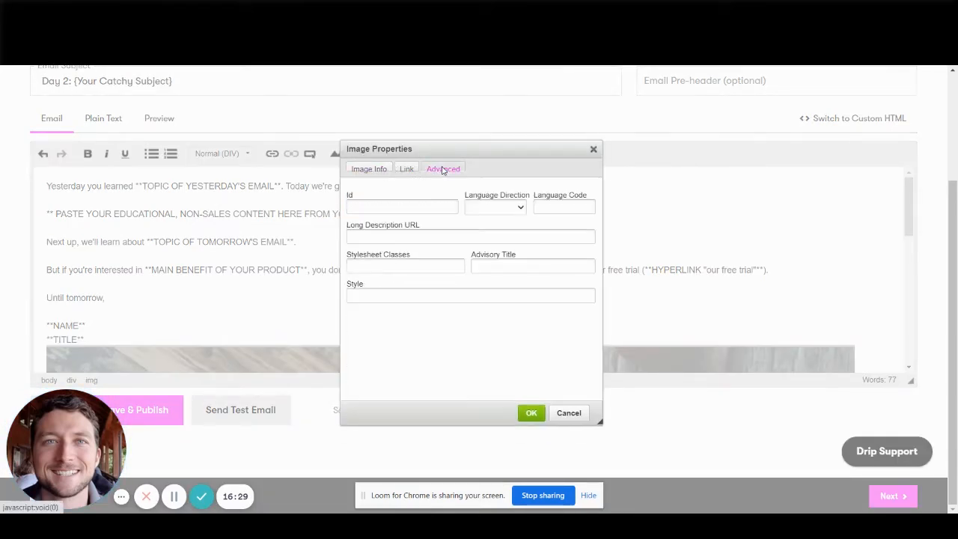
{"action": "left_click", "coordinate": [376, 171]}
{"action": "left_click", "coordinate": [371, 266]}
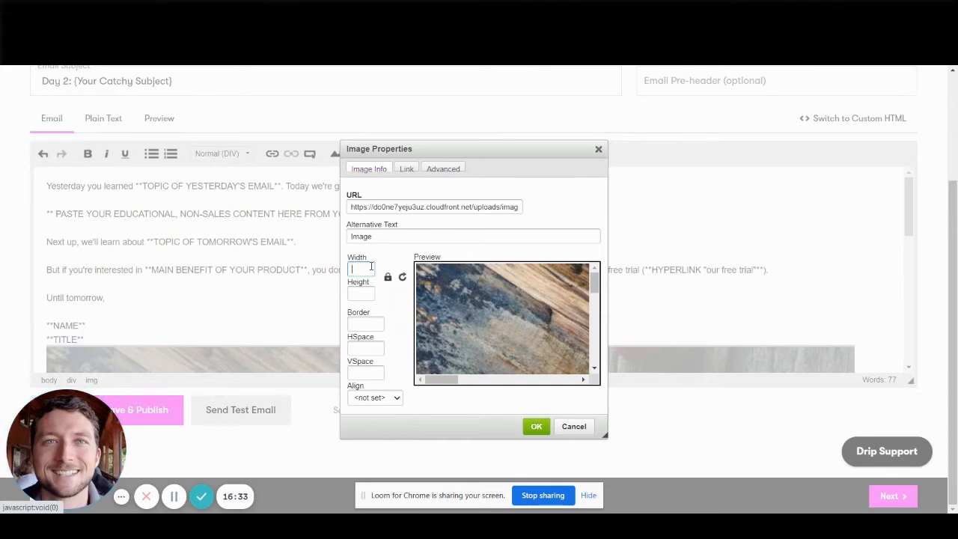
{"action": "type", "text": "500"}
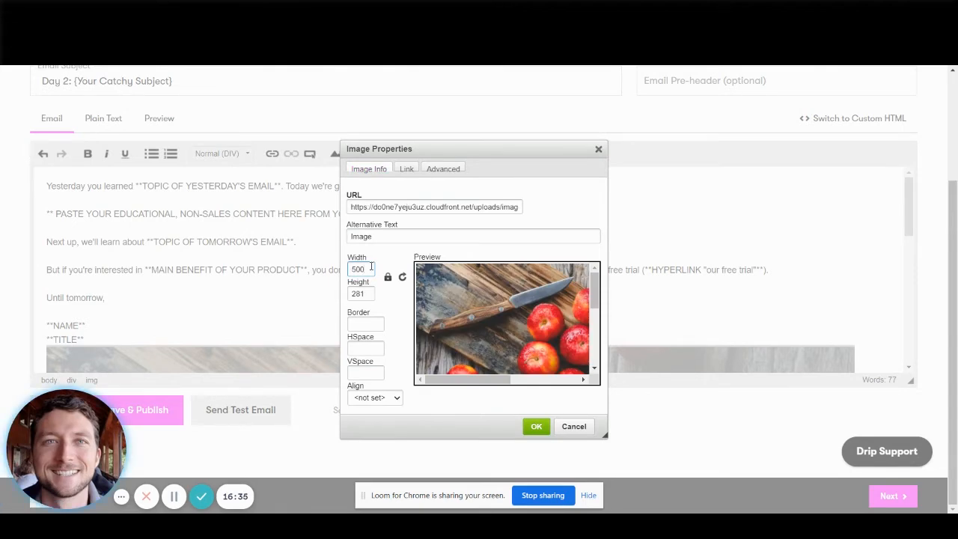
{"action": "left_click", "coordinate": [536, 426]}
{"action": "scroll", "coordinate": [351, 280], "scroll_direction": "down", "scroll_amount": 3}
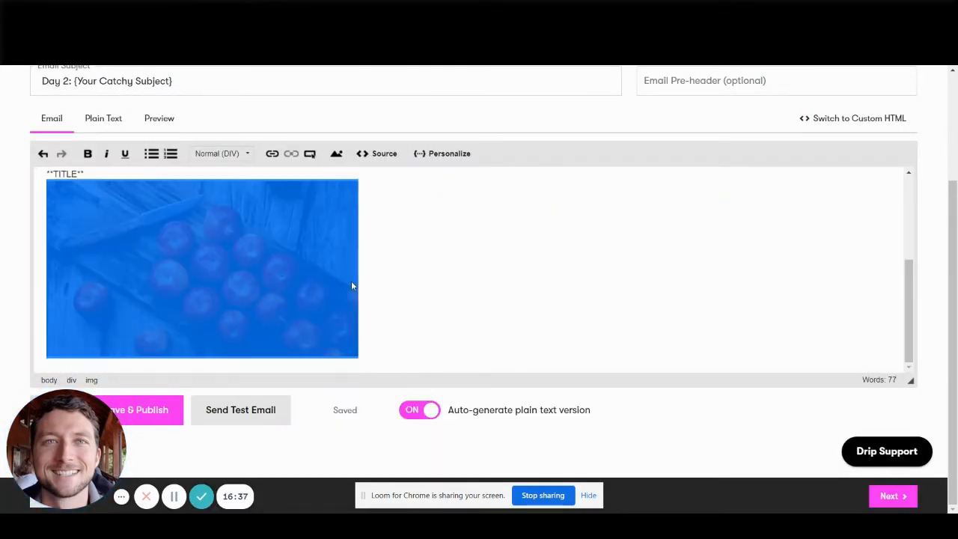
{"action": "scroll", "coordinate": [202, 293], "scroll_direction": "up", "scroll_amount": 3}
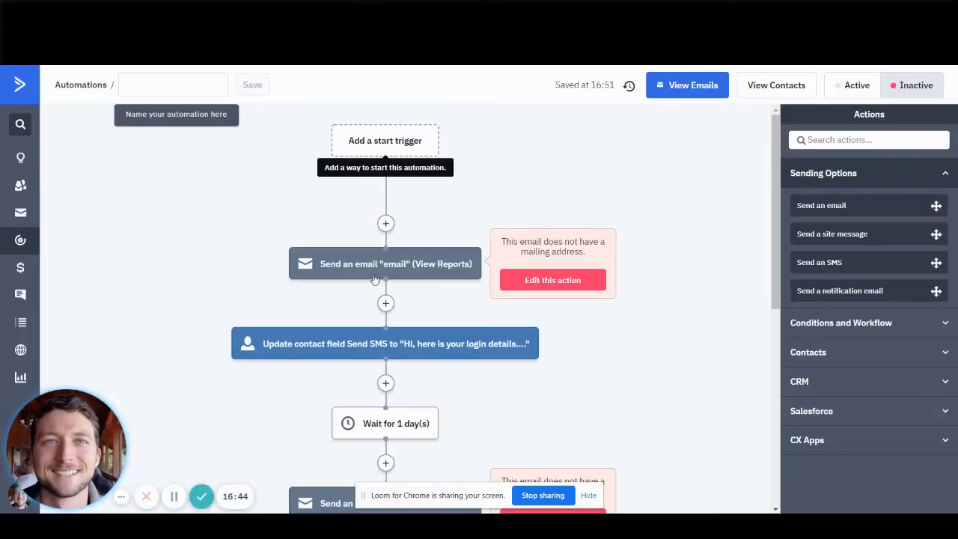
Switch to ActiveCampaign, open the automation's first email and examine the content blocks available in its designer.
{"action": "left_click", "coordinate": [367, 270]}
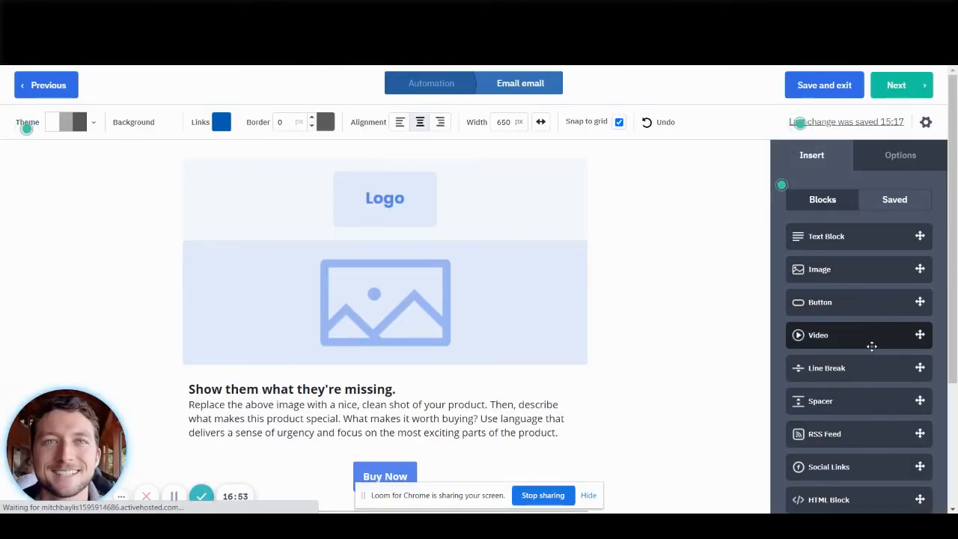
{"action": "scroll", "coordinate": [853, 415], "scroll_direction": "down", "scroll_amount": 1}
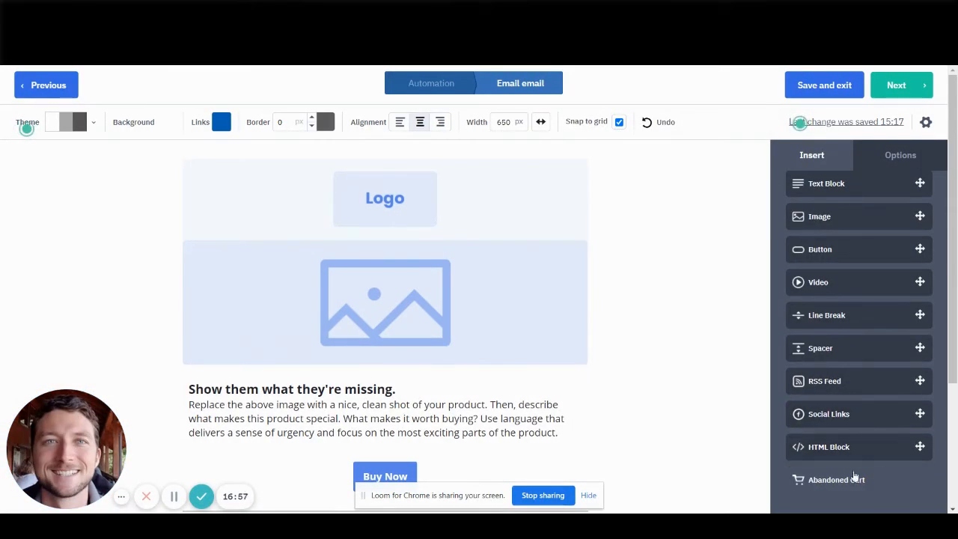
{"action": "left_click", "coordinate": [250, 10]}
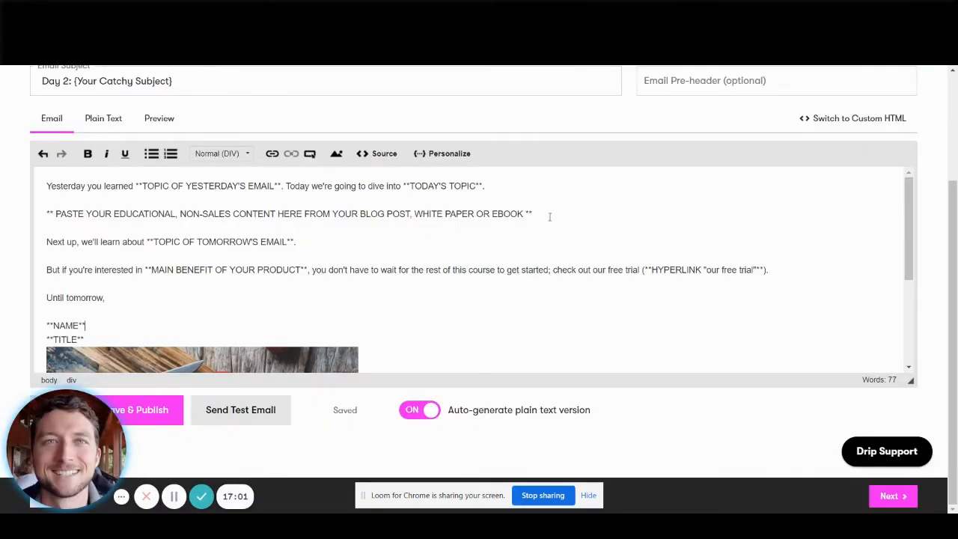
Compare Drip's Day 2 email text editor with the block-based email layout in ActiveCampaign.
{"action": "scroll", "coordinate": [473, 342], "scroll_direction": "down", "scroll_amount": 3}
{"action": "scroll", "coordinate": [428, 336], "scroll_direction": "up", "scroll_amount": 3}
{"action": "scroll", "coordinate": [370, 287], "scroll_direction": "up", "scroll_amount": 3}
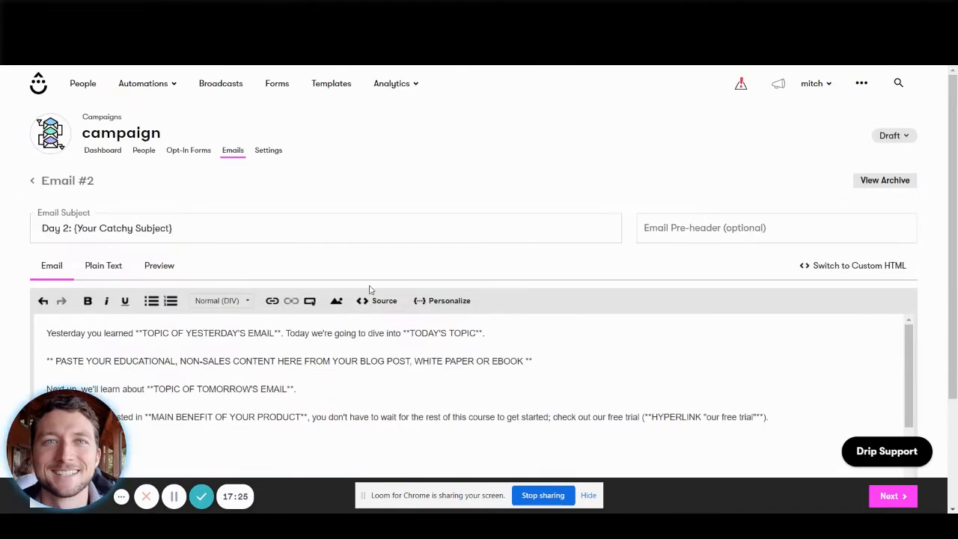
{"action": "scroll", "coordinate": [371, 290], "scroll_direction": "down", "scroll_amount": 3}
{"action": "key", "text": "ctrl+Tab"}
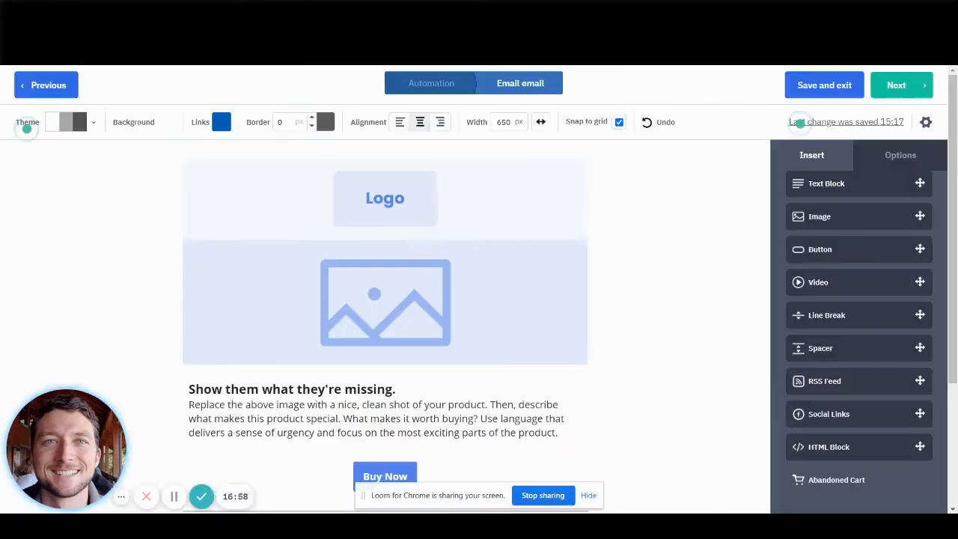
{"action": "scroll", "coordinate": [384, 349], "scroll_direction": "down", "scroll_amount": 3}
{"action": "scroll", "coordinate": [384, 299], "scroll_direction": "up", "scroll_amount": 1}
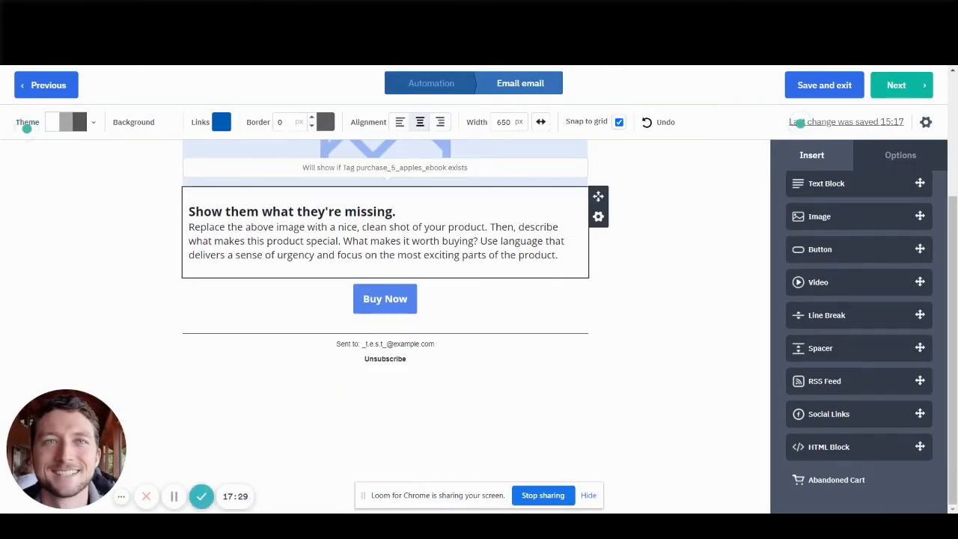
{"action": "key", "text": "ctrl+shift+Tab"}
{"action": "scroll", "coordinate": [293, 242], "scroll_direction": "up", "scroll_amount": 3}
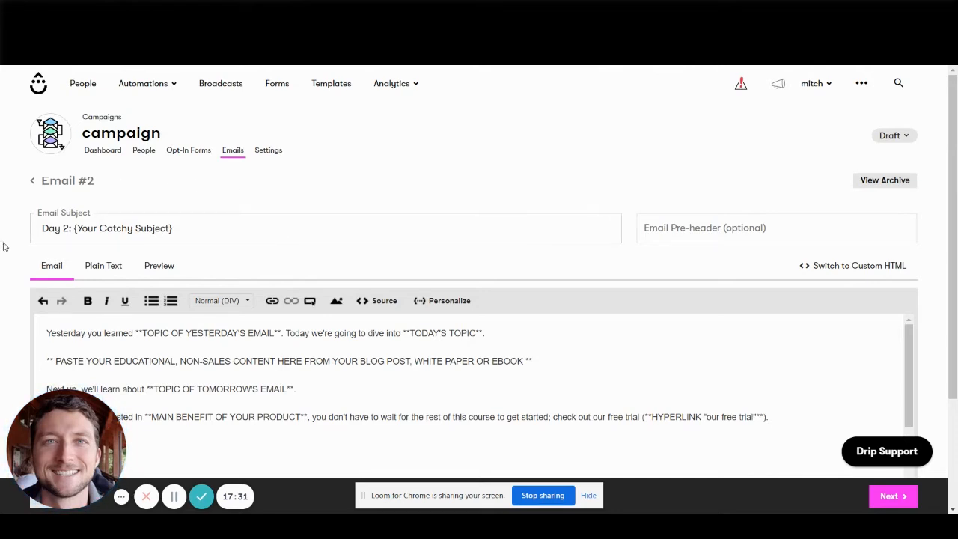
View the campaign's opt-in form options, then open Drip's automation rules and compare them with ActiveCampaign's automations list.
{"action": "left_click", "coordinate": [194, 155]}
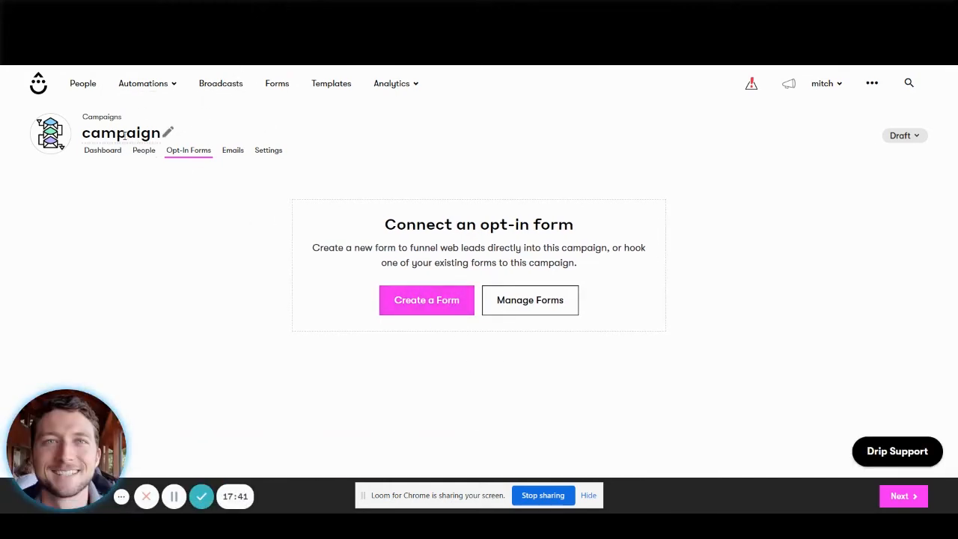
{"action": "left_click", "coordinate": [181, 87]}
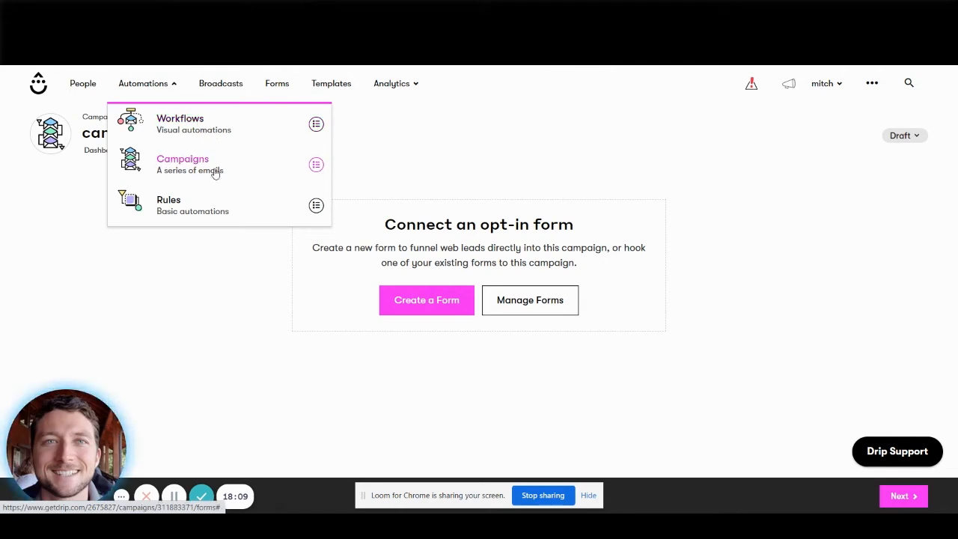
{"action": "left_click", "coordinate": [174, 207]}
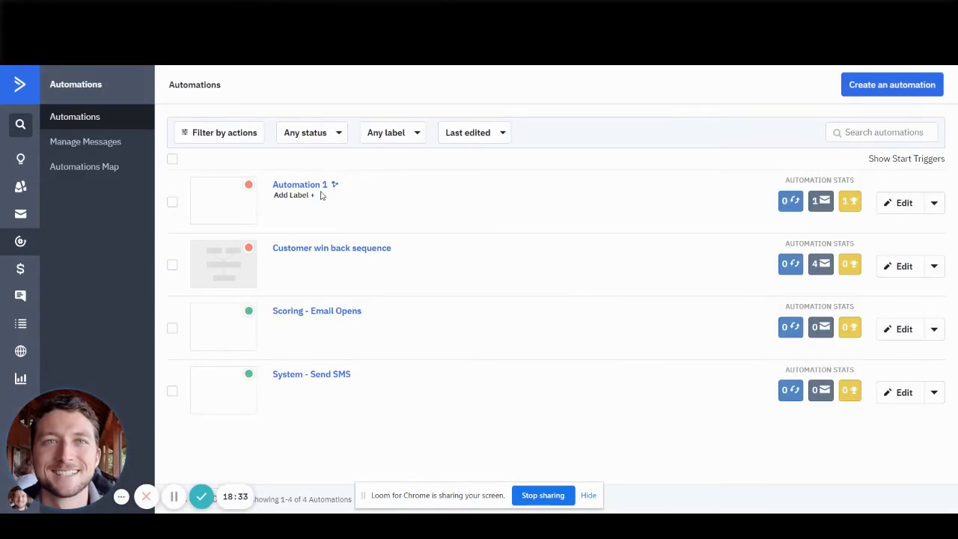
{"action": "key", "text": "ctrl+Tab"}
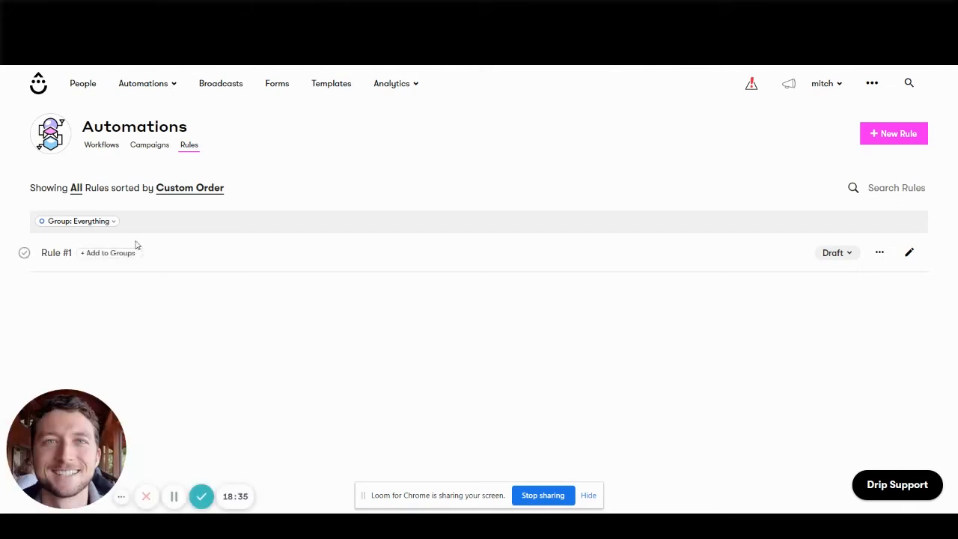
Open Rule #1 from the rules list and add a second, unspecified Drip action beneath Deactivate person.
{"action": "left_click", "coordinate": [169, 87]}
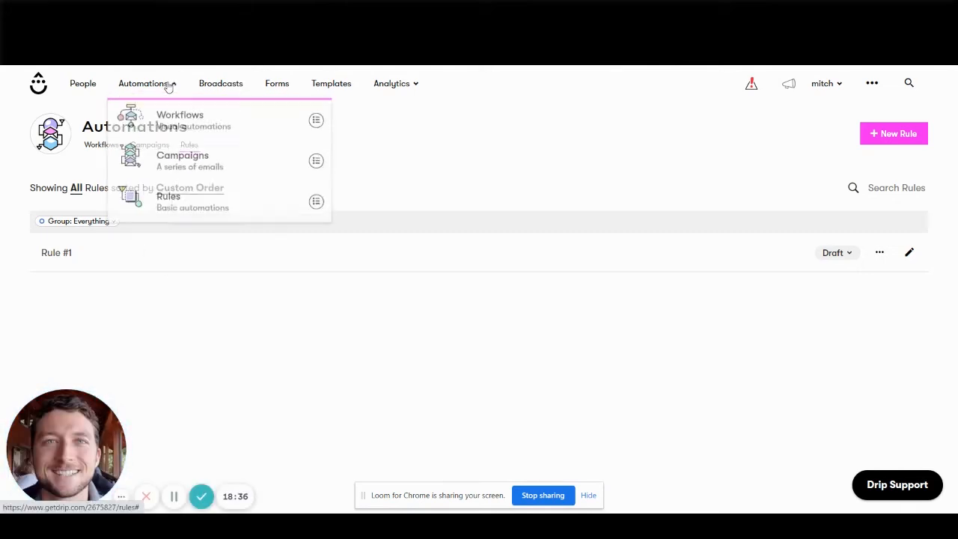
{"action": "left_click", "coordinate": [162, 206]}
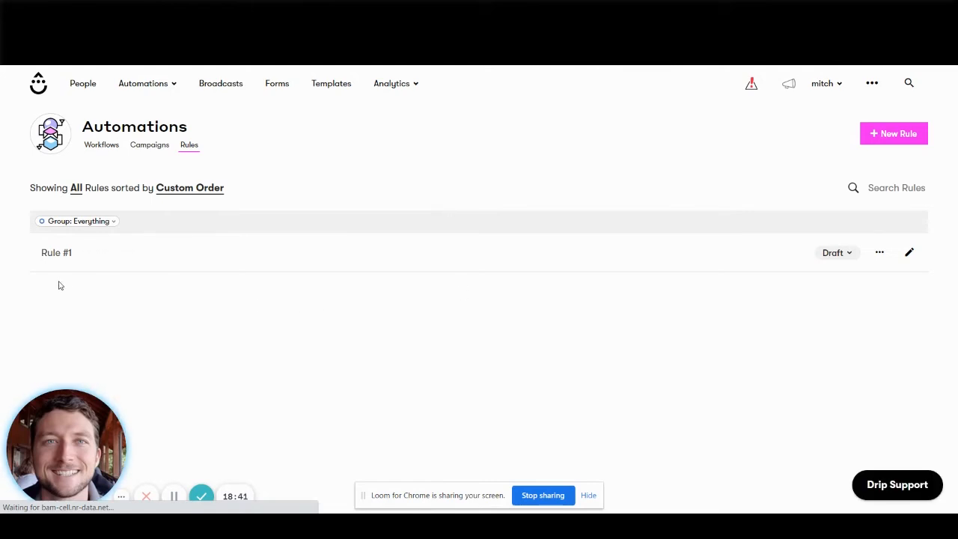
{"action": "left_click", "coordinate": [68, 255]}
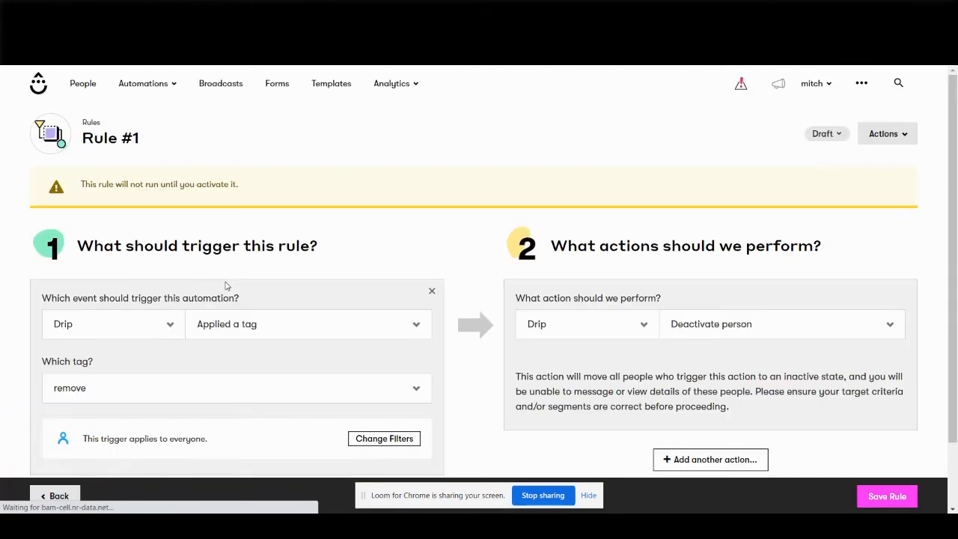
{"action": "scroll", "coordinate": [150, 215], "scroll_direction": "down", "scroll_amount": 2}
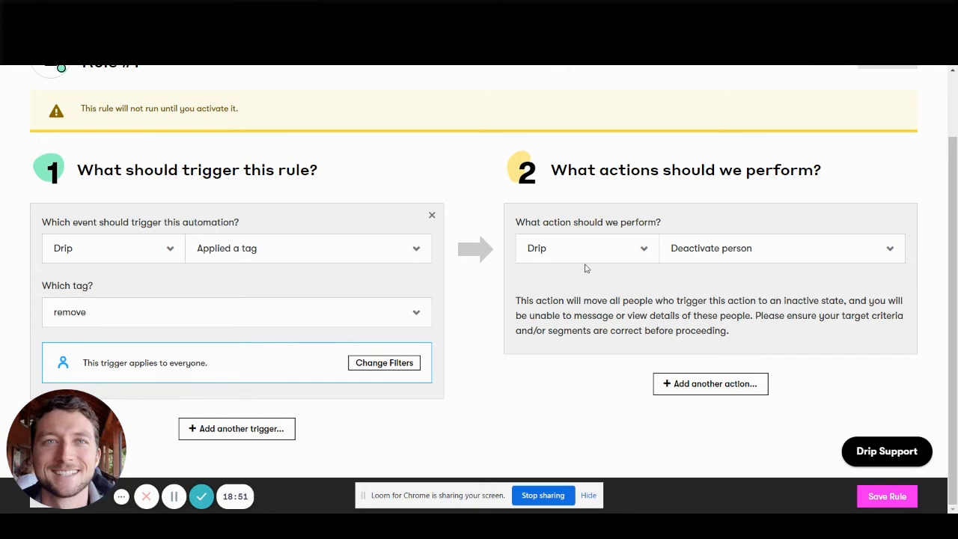
{"action": "left_click", "coordinate": [716, 386]}
{"action": "scroll", "coordinate": [648, 239], "scroll_direction": "down", "scroll_amount": 1}
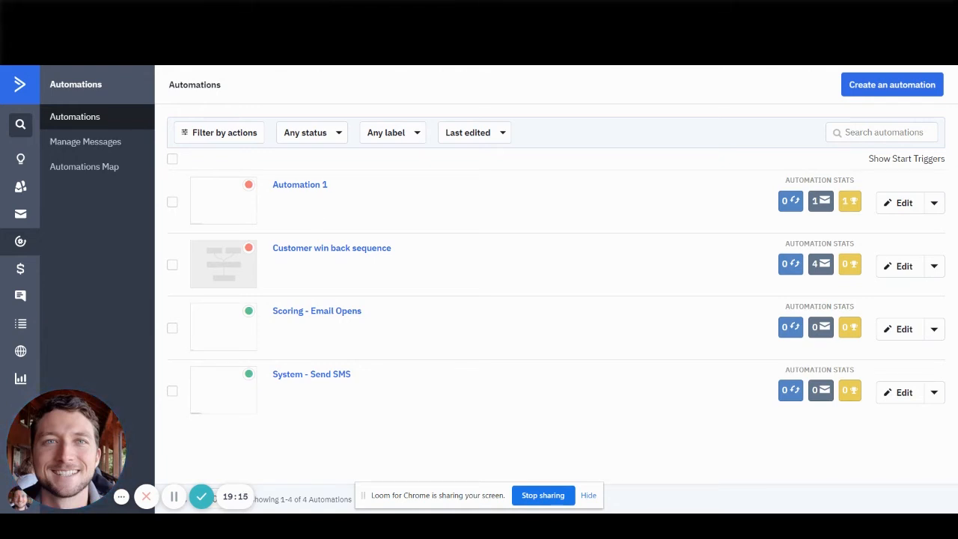
{"action": "left_click", "coordinate": [449, 11]}
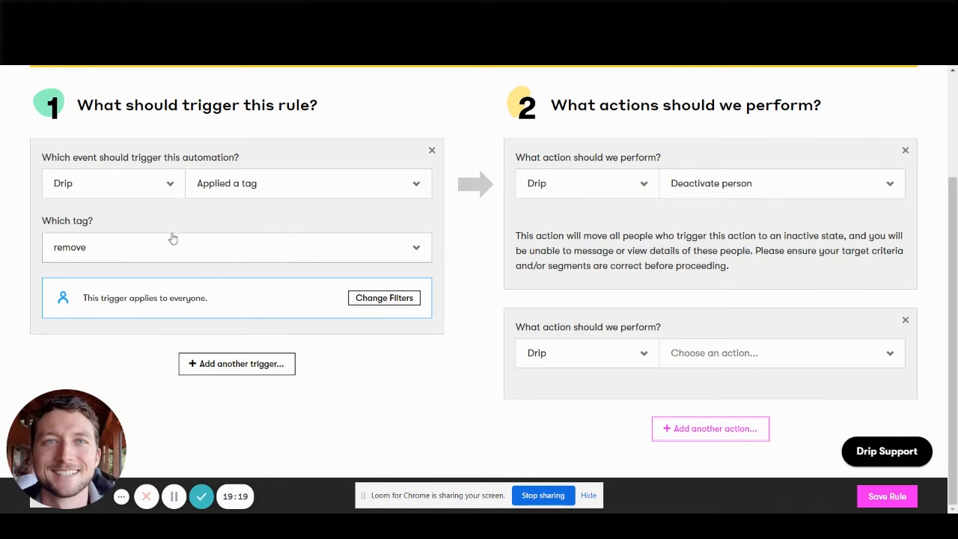
Leave the rule editor and open Drip's Broadcasts area to look over its overview page.
{"action": "scroll", "coordinate": [173, 237], "scroll_direction": "up", "scroll_amount": 2}
{"action": "mouse_move", "coordinate": [146, 84]}
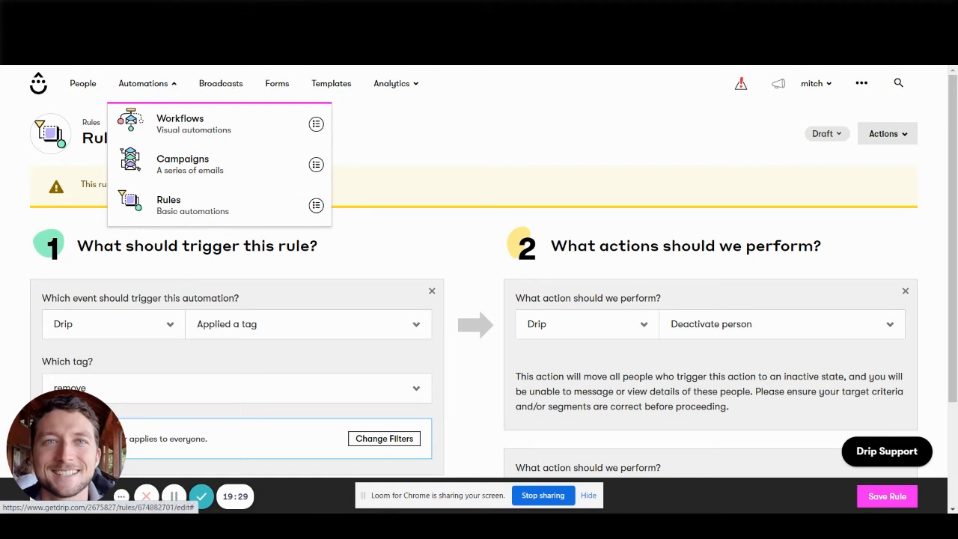
{"action": "left_click", "coordinate": [217, 95]}
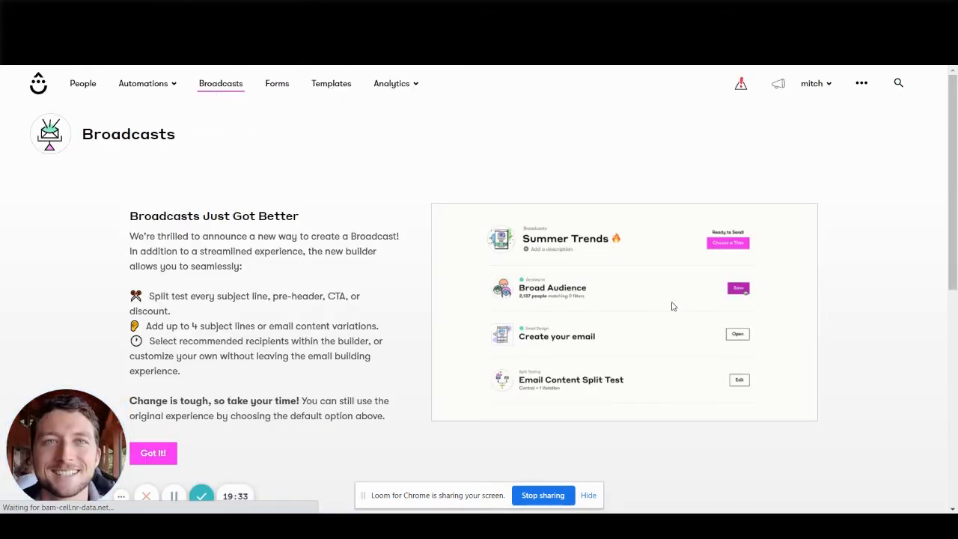
{"action": "scroll", "coordinate": [288, 315], "scroll_direction": "down", "scroll_amount": 3}
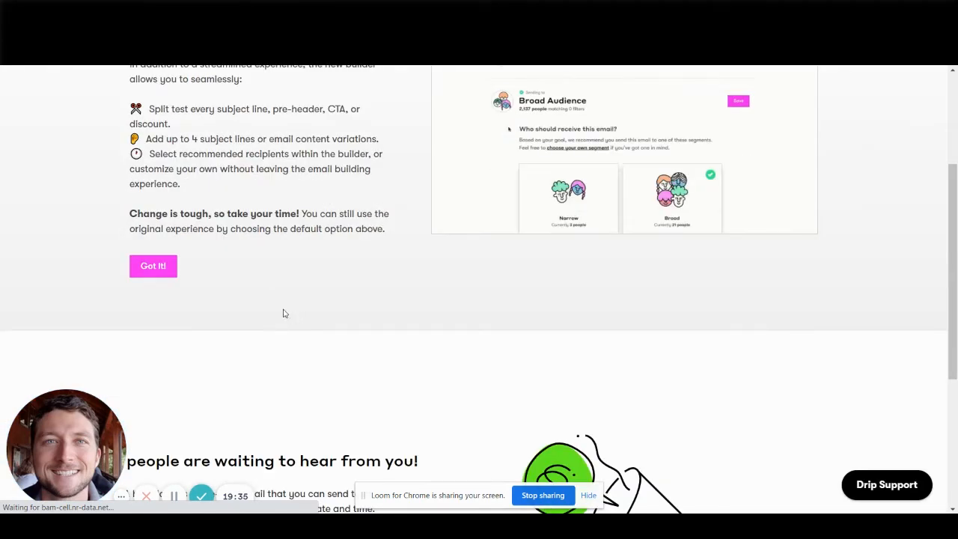
{"action": "scroll", "coordinate": [175, 325], "scroll_direction": "down", "scroll_amount": 4}
{"action": "scroll", "coordinate": [374, 254], "scroll_direction": "up", "scroll_amount": 6}
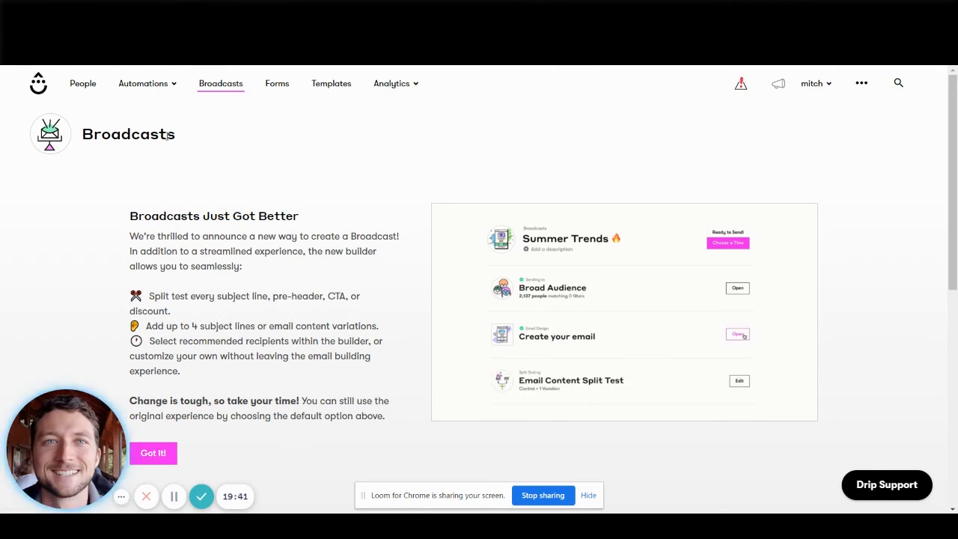
Open the popup form "tester" from the forms area and expand its field settings.
{"action": "left_click", "coordinate": [277, 87]}
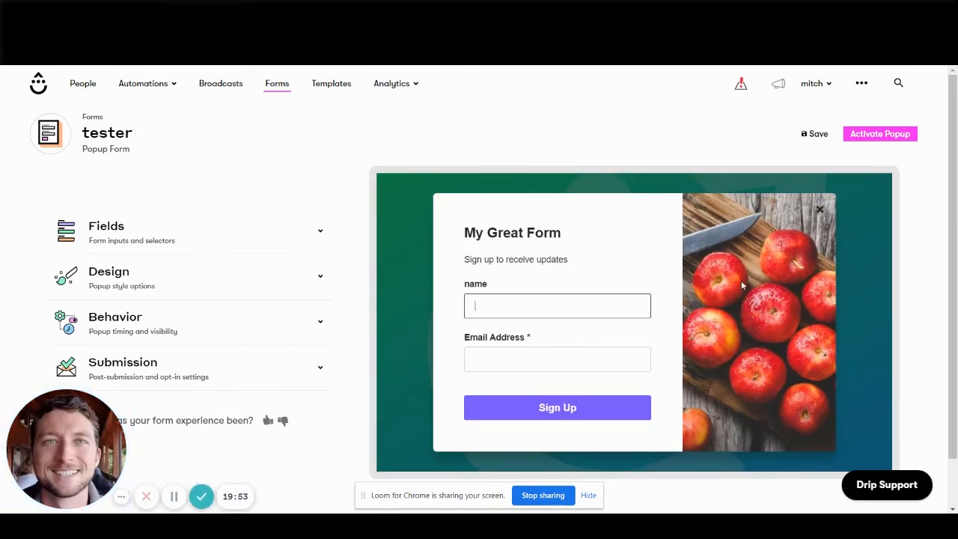
{"action": "left_click", "coordinate": [135, 237]}
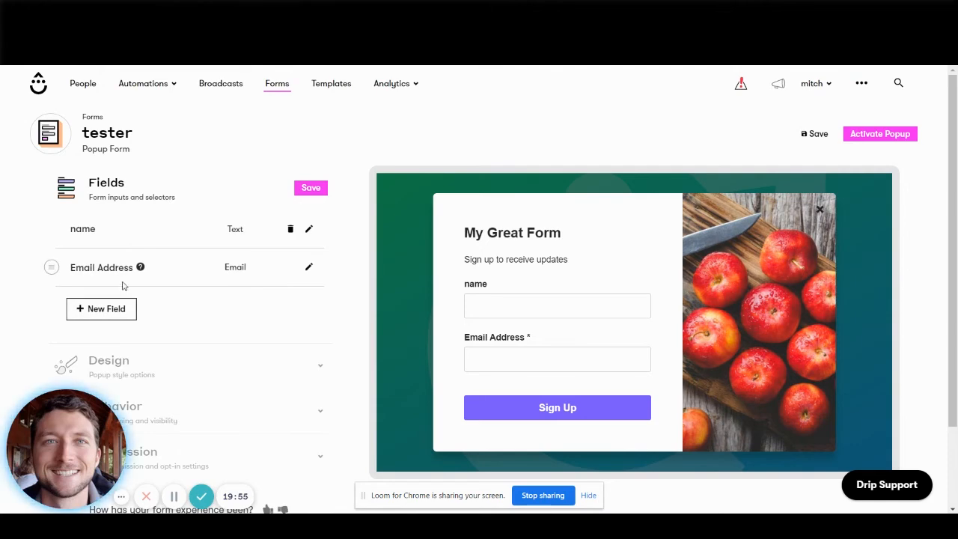
{"action": "left_click", "coordinate": [127, 311]}
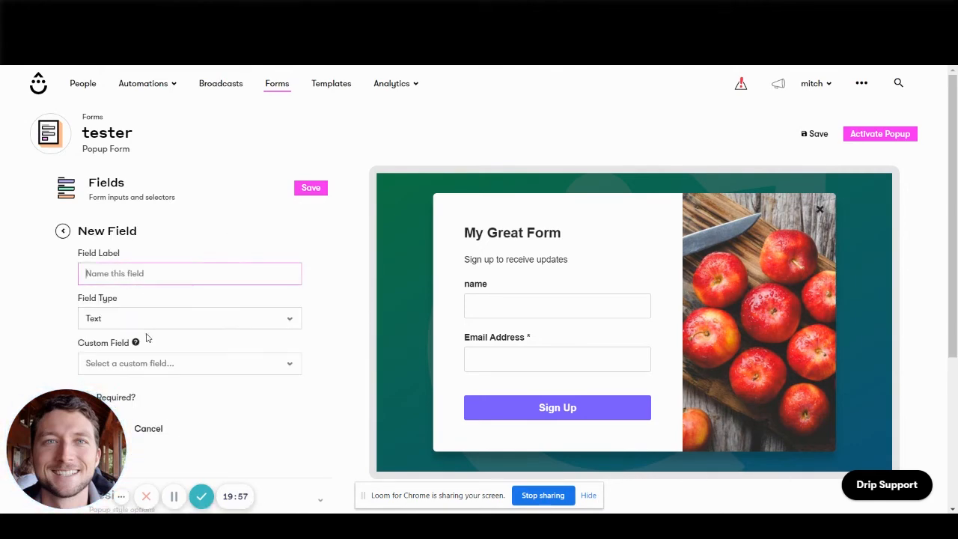
{"action": "left_click", "coordinate": [147, 364]}
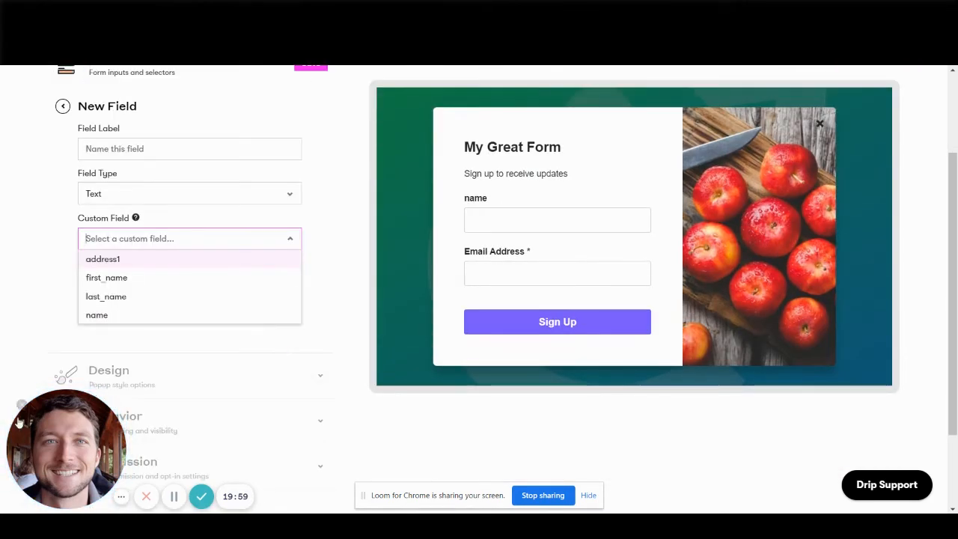
{"action": "left_click", "coordinate": [113, 280]}
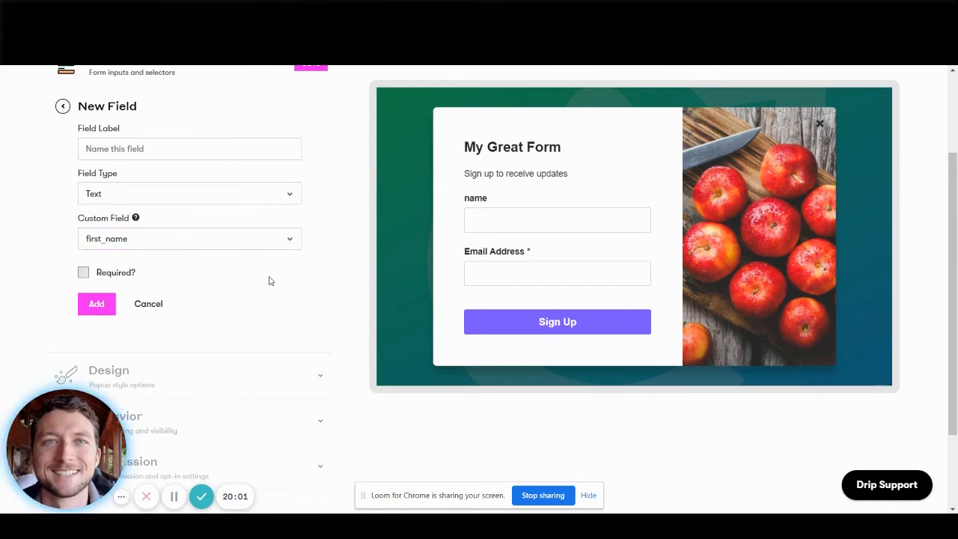
{"action": "left_click", "coordinate": [177, 244]}
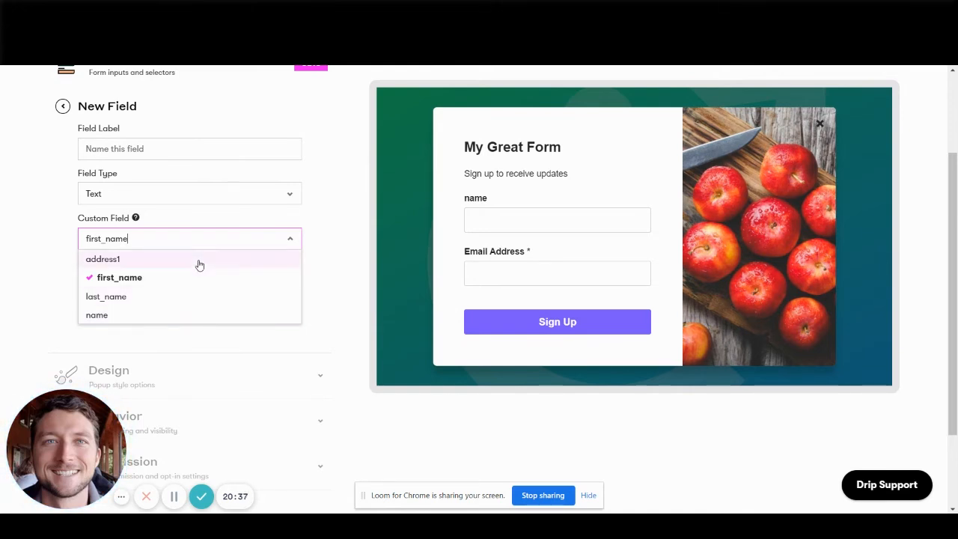
{"action": "left_click", "coordinate": [314, 245]}
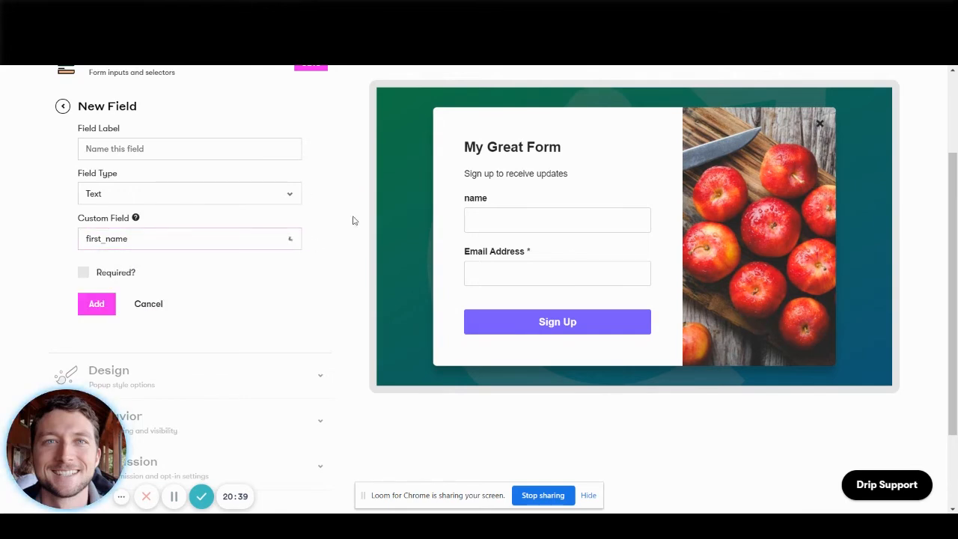
{"action": "left_click", "coordinate": [504, 219]}
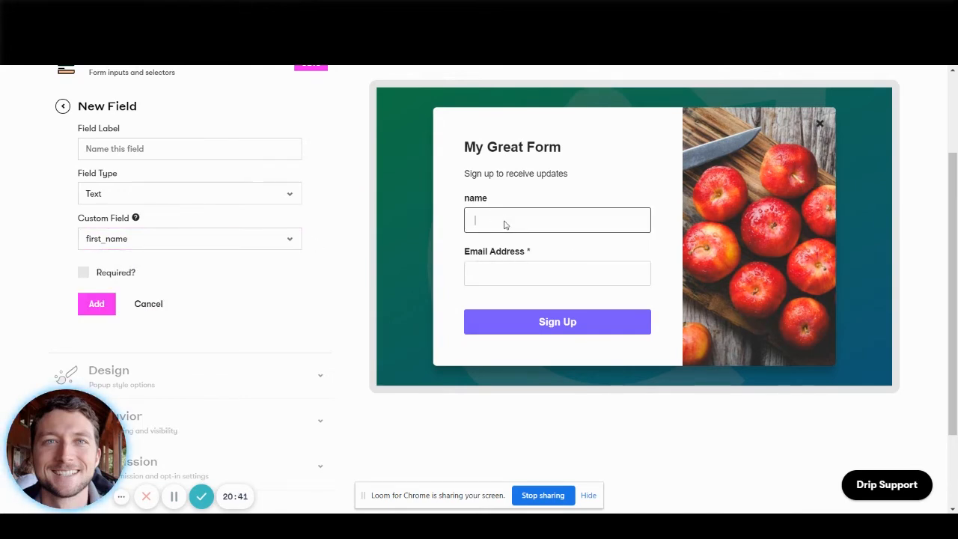
{"action": "left_click", "coordinate": [168, 306]}
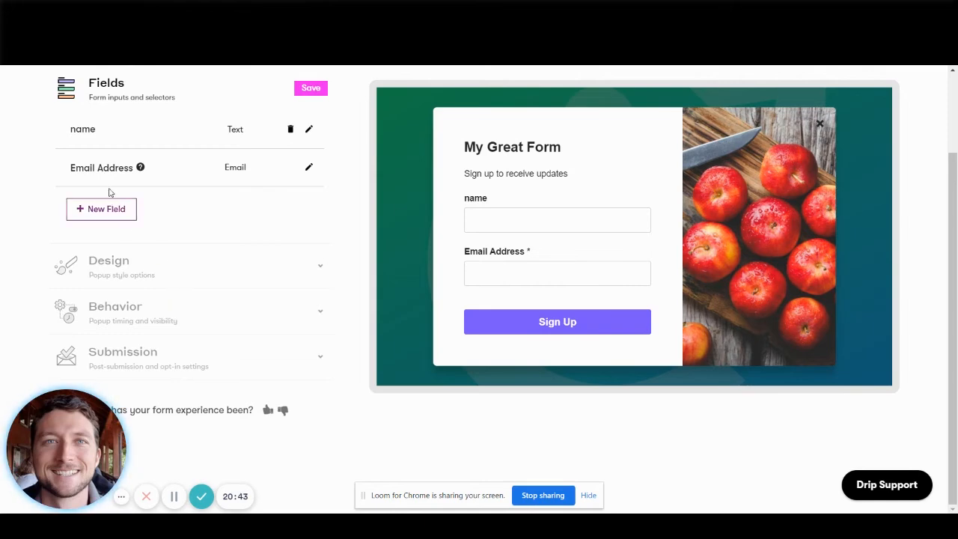
Replace the form's name field with a text field labelled "First Name" that maps to the first_name custom field.
{"action": "scroll", "coordinate": [284, 202], "scroll_direction": "up", "scroll_amount": 1}
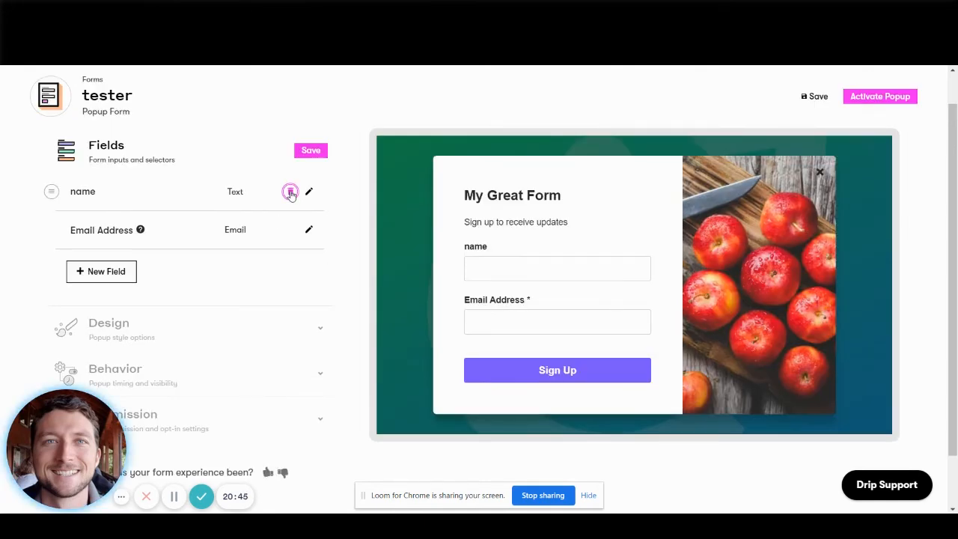
{"action": "left_click", "coordinate": [290, 191]}
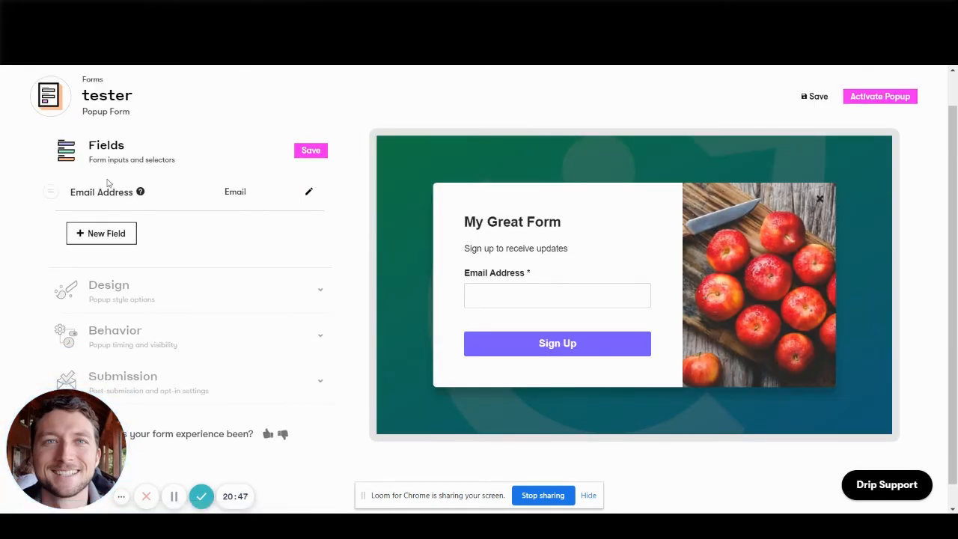
{"action": "left_click", "coordinate": [101, 233]}
{"action": "left_click", "coordinate": [171, 327]}
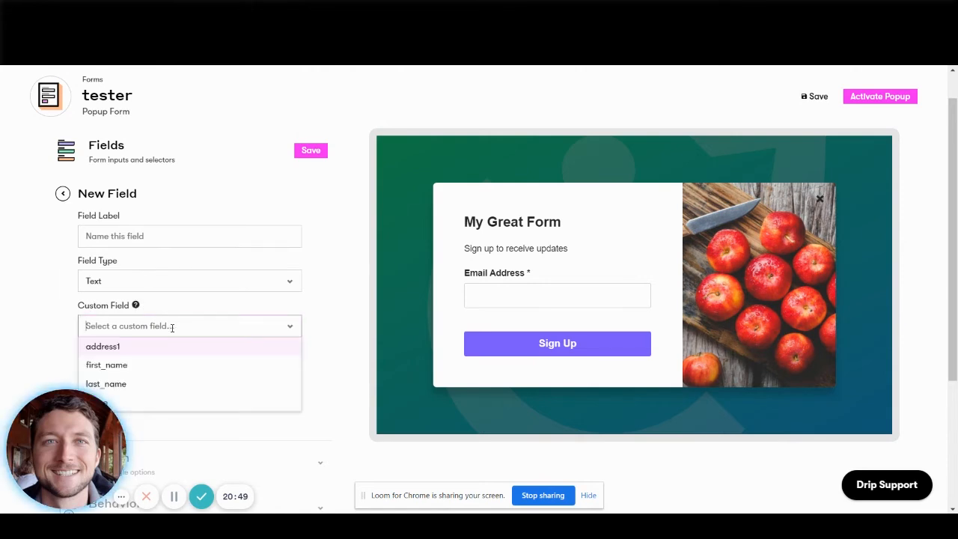
{"action": "scroll", "coordinate": [172, 327], "scroll_direction": "down", "scroll_amount": 1}
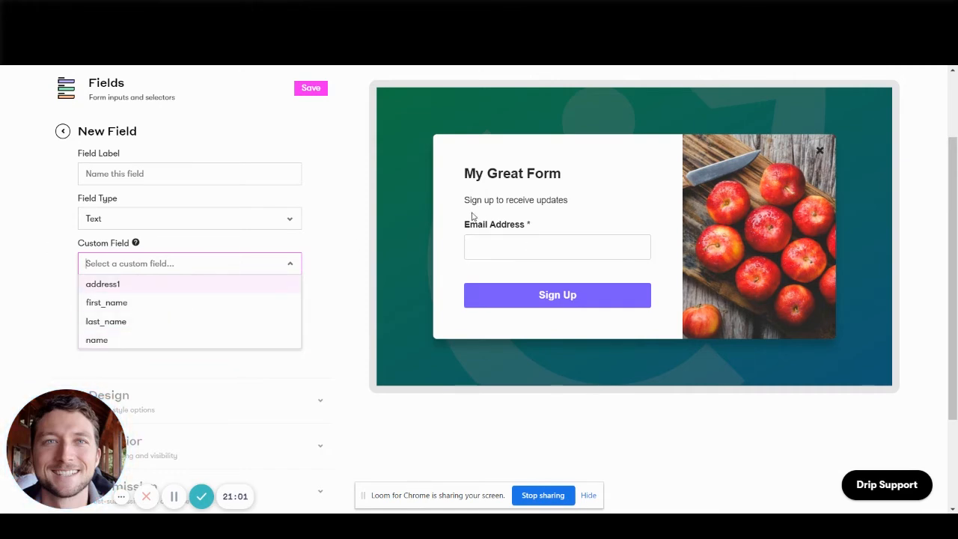
{"action": "left_click", "coordinate": [131, 303]}
{"action": "left_click", "coordinate": [136, 179]}
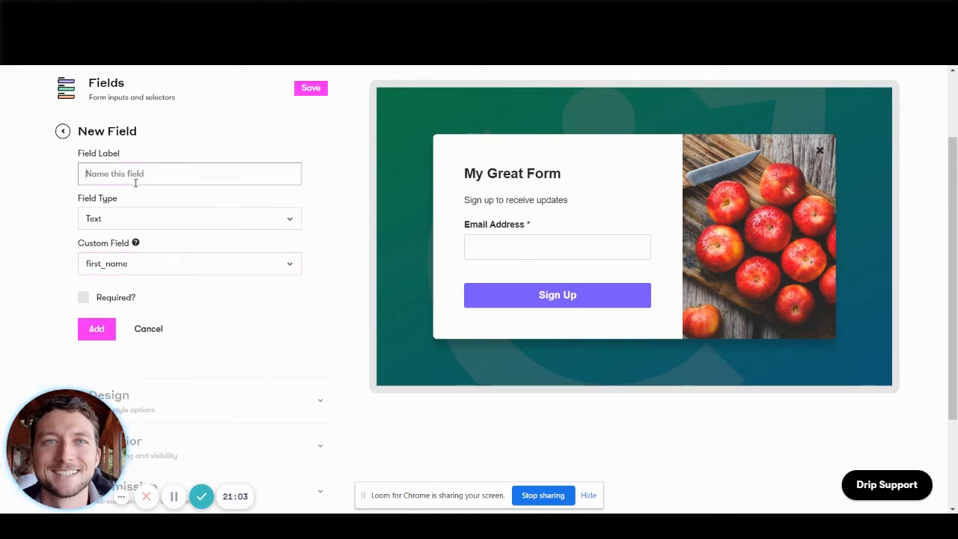
{"action": "type", "text": "First"}
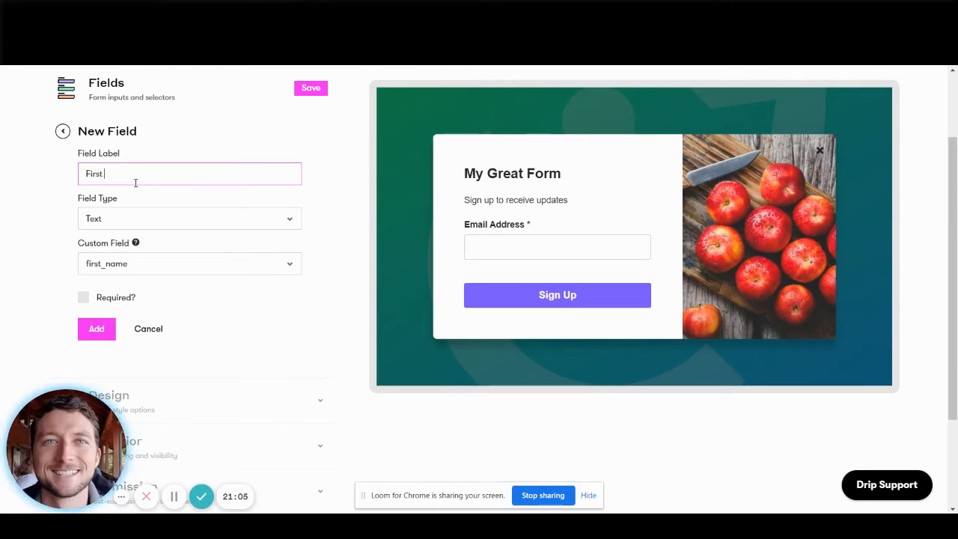
{"action": "type", "text": " Name"}
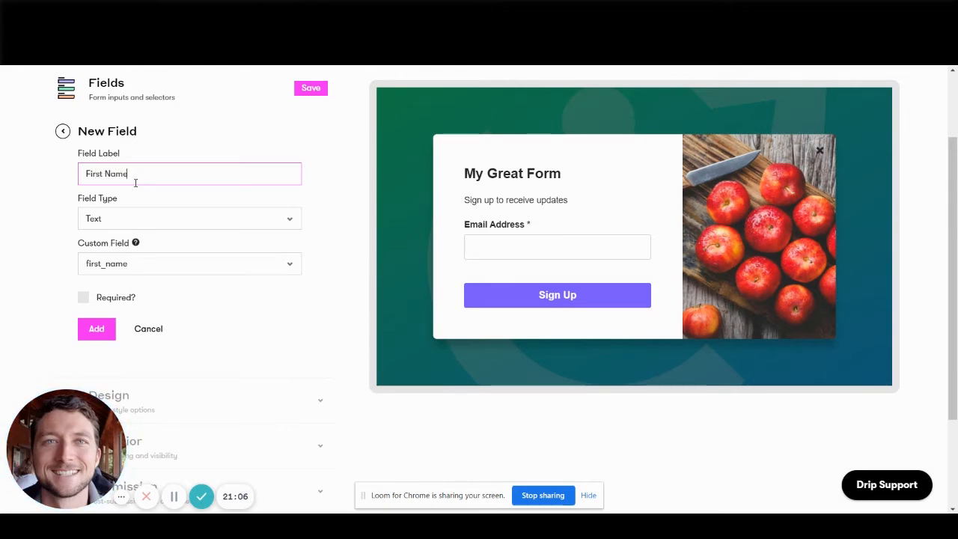
{"action": "left_click", "coordinate": [96, 333]}
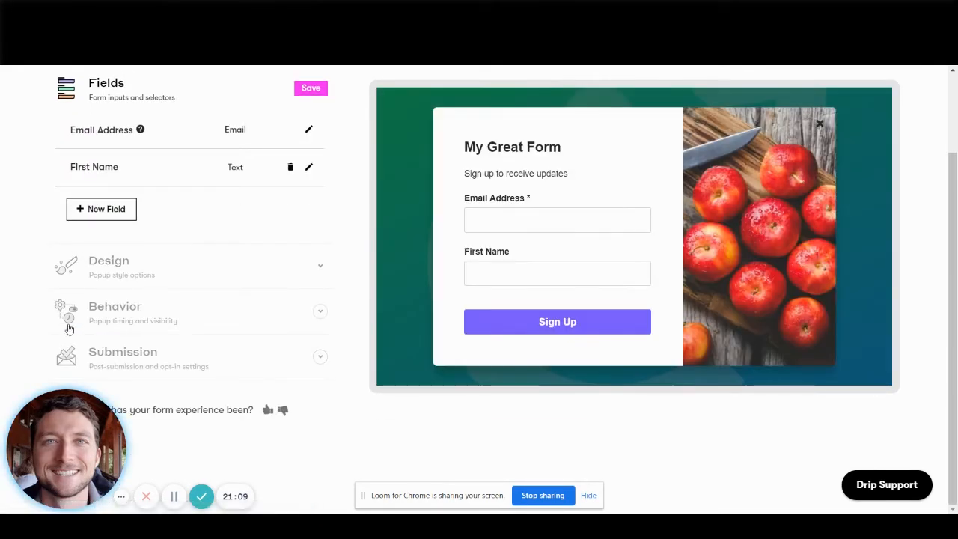
Move the First Name field above Email Address and save the form's field settings.
{"action": "scroll", "coordinate": [147, 245], "scroll_direction": "up", "scroll_amount": 2}
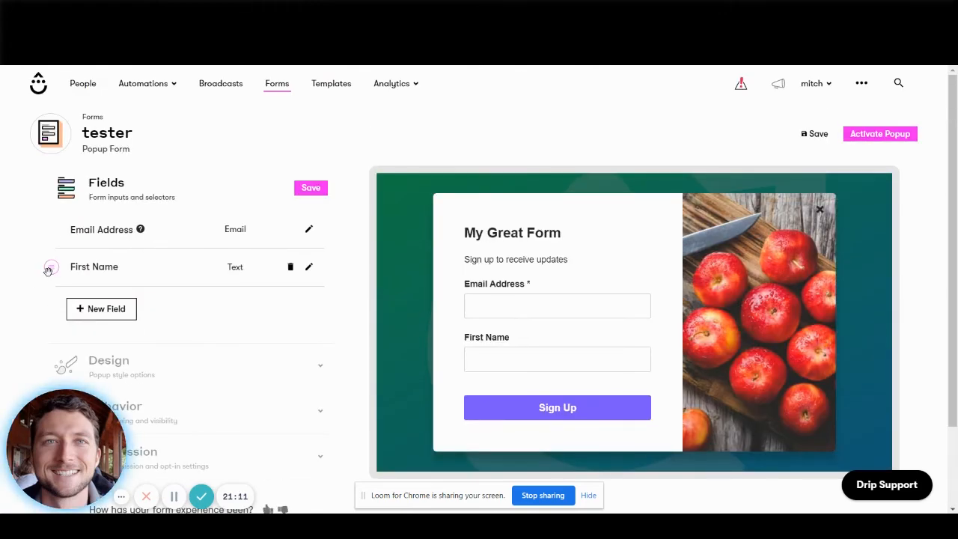
{"action": "left_click_drag", "start_coordinate": [48, 270], "coordinate": [51, 232]}
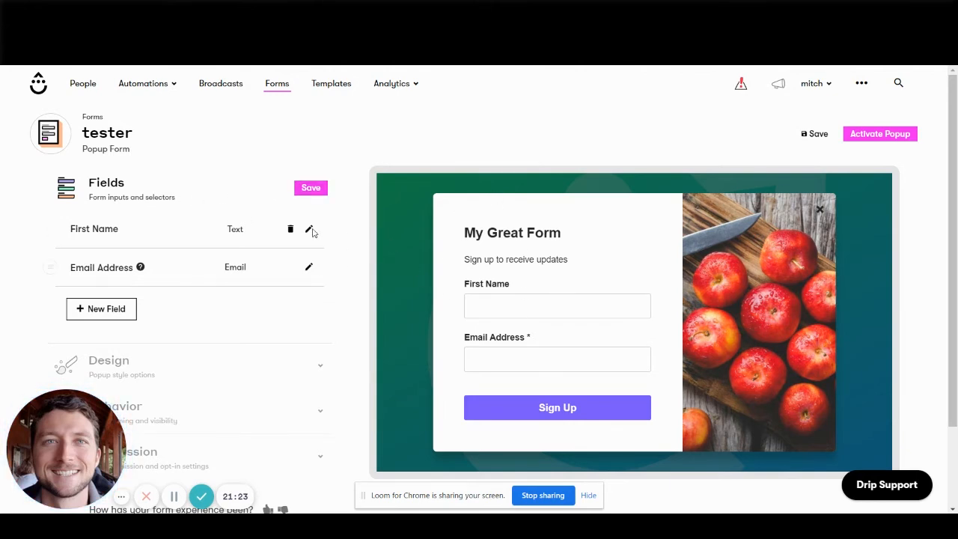
{"action": "left_click", "coordinate": [312, 192]}
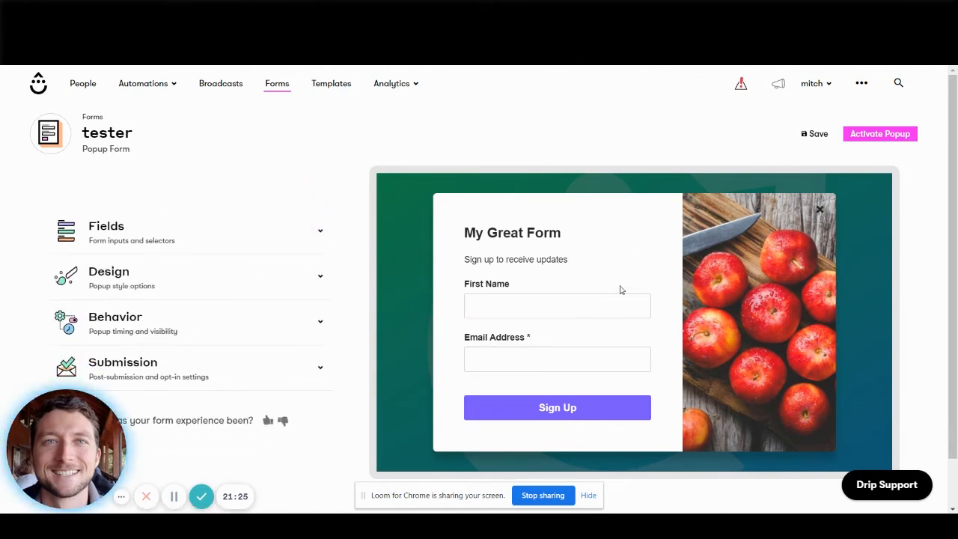
Examine the popup form's design options, including the button settings and the heading and description text editor.
{"action": "scroll", "coordinate": [289, 231], "scroll_direction": "down", "scroll_amount": 1}
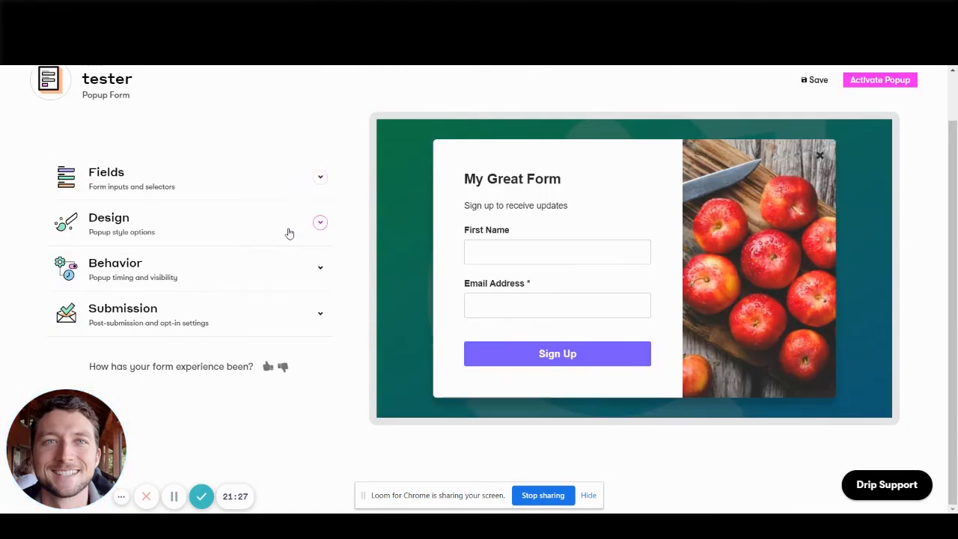
{"action": "left_click", "coordinate": [110, 233]}
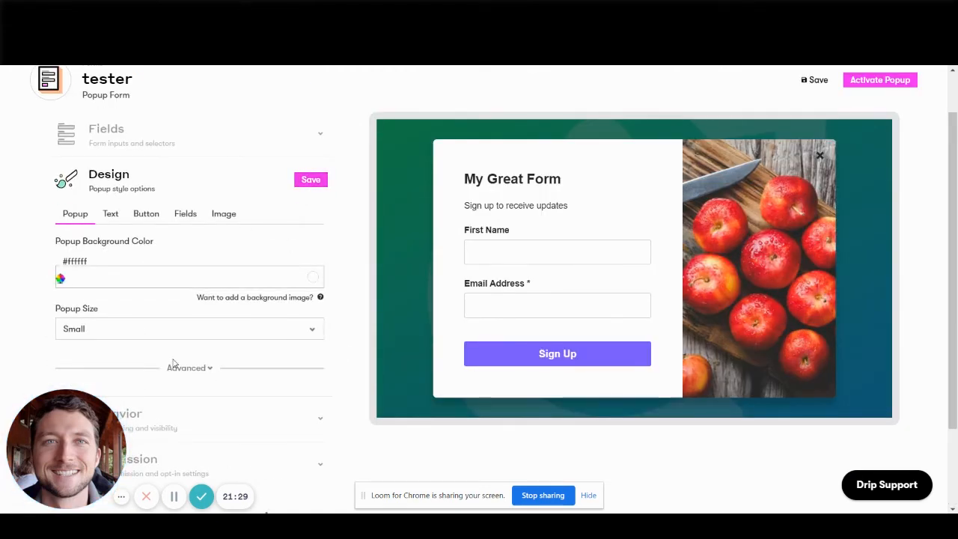
{"action": "left_click", "coordinate": [110, 214]}
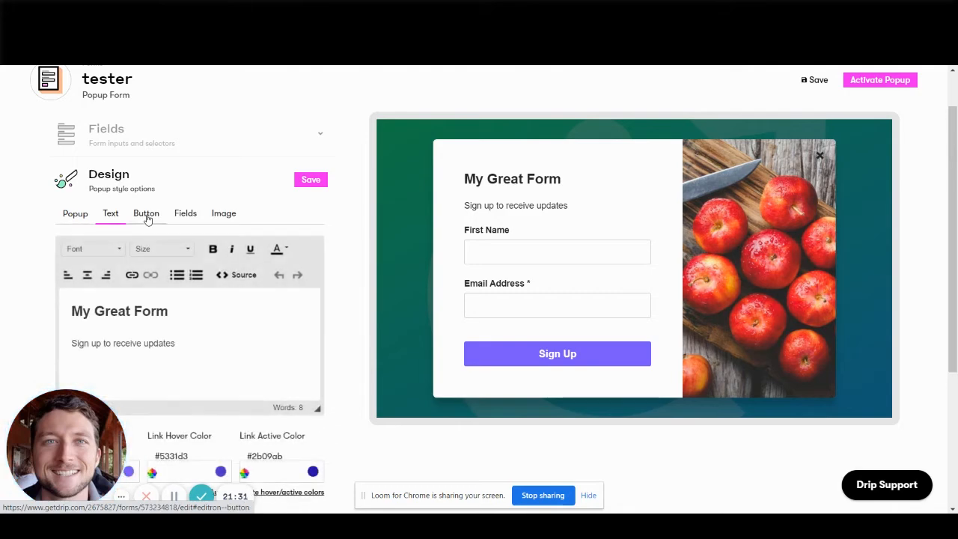
{"action": "left_click", "coordinate": [147, 217]}
{"action": "left_click", "coordinate": [110, 216]}
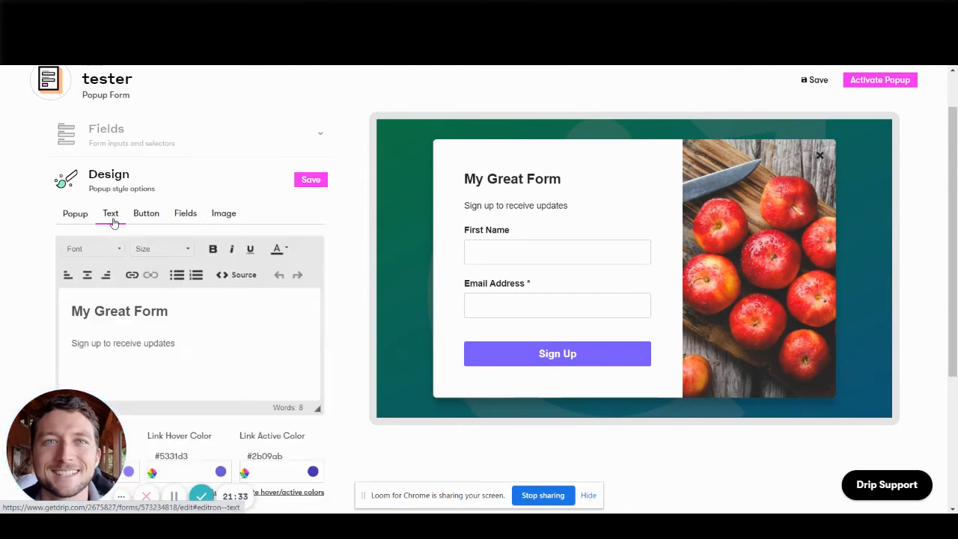
{"action": "left_click_drag", "start_coordinate": [176, 343], "coordinate": [71, 344]}
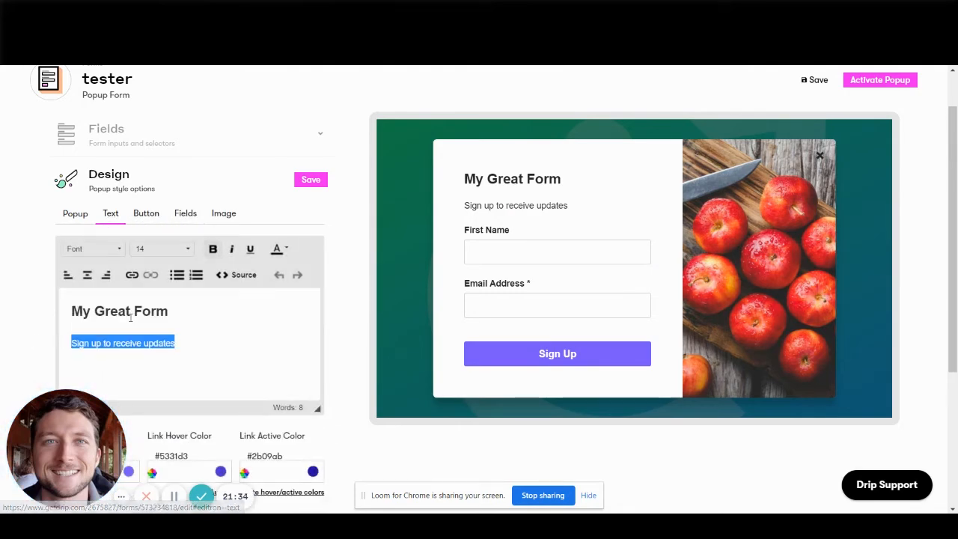
{"action": "triple_click", "coordinate": [193, 308]}
{"action": "left_click", "coordinate": [229, 341]}
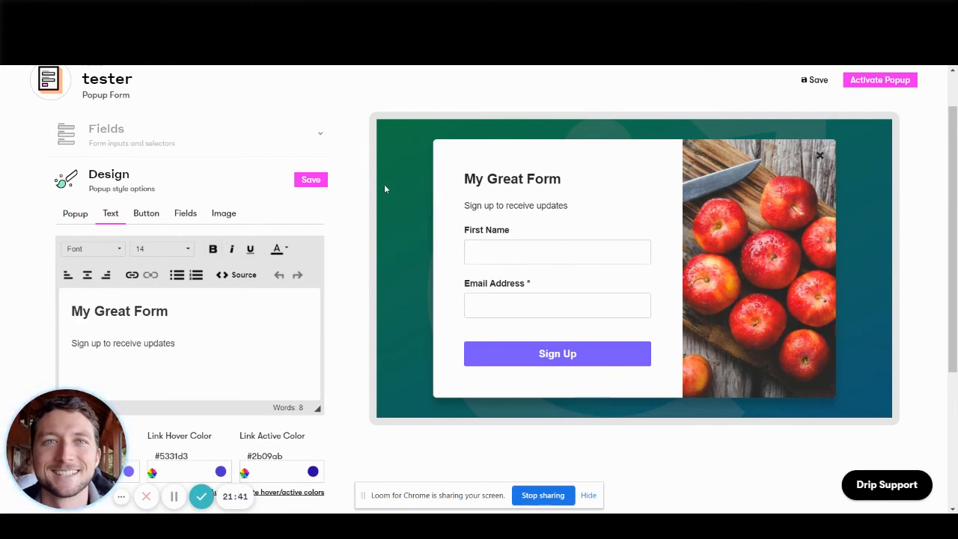
Examine the popup form's behavior timing and delay settings, and switch to ActiveCampaign's automations list.
{"action": "scroll", "coordinate": [239, 224], "scroll_direction": "down", "scroll_amount": 3}
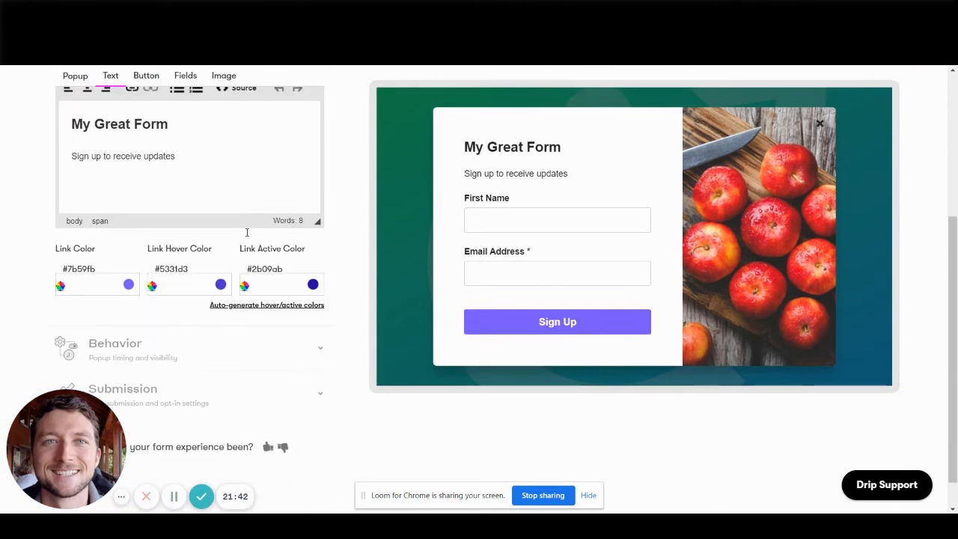
{"action": "left_click", "coordinate": [164, 352]}
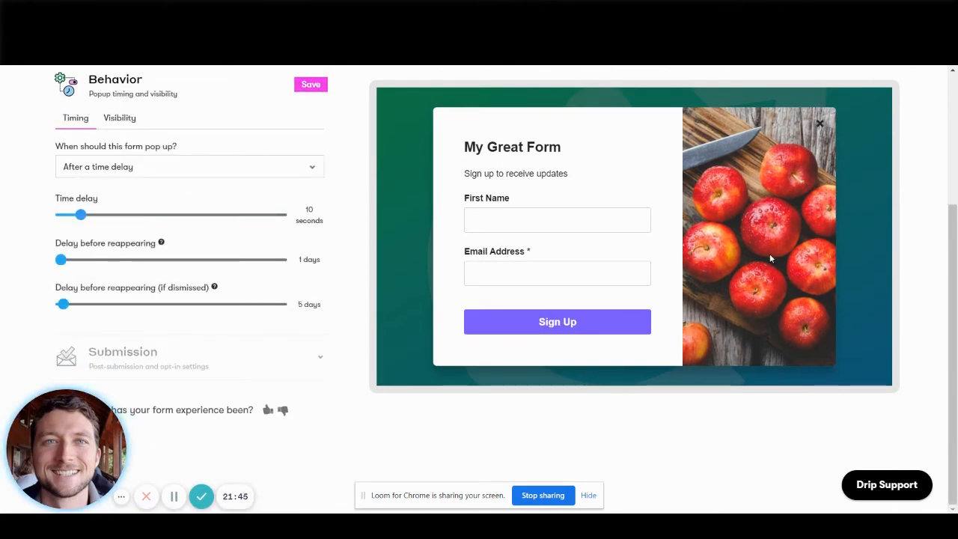
{"action": "scroll", "coordinate": [764, 258], "scroll_direction": "up", "scroll_amount": 2}
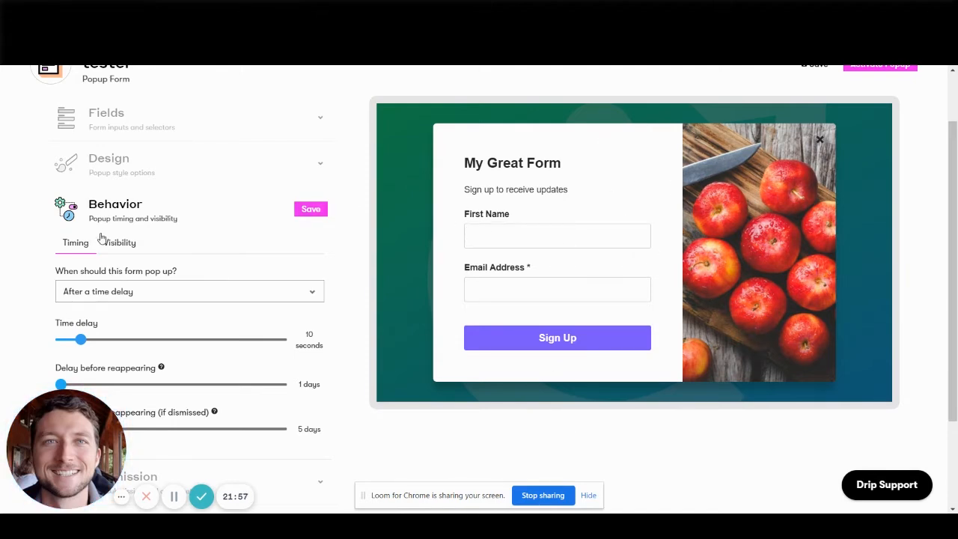
{"action": "scroll", "coordinate": [110, 271], "scroll_direction": "down", "scroll_amount": 2}
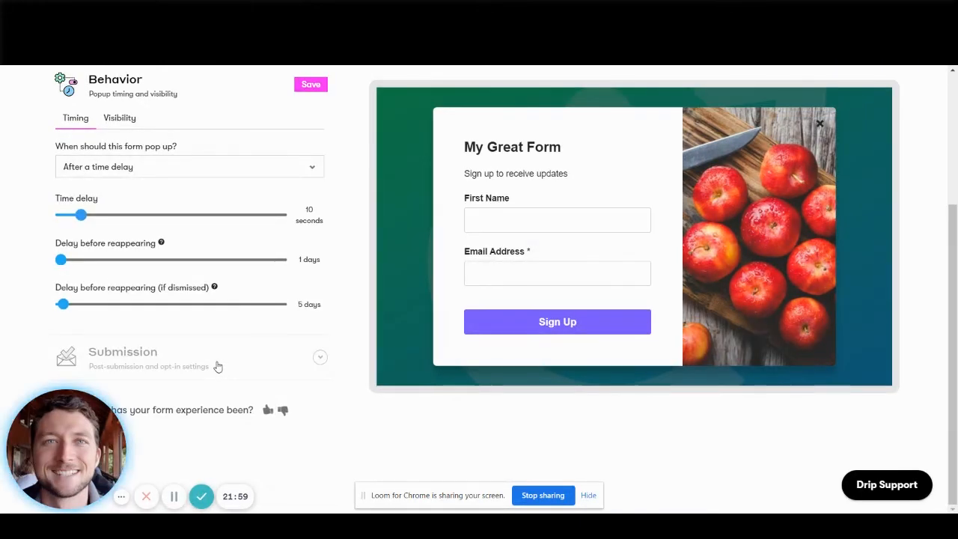
{"action": "scroll", "coordinate": [267, 336], "scroll_direction": "up", "scroll_amount": 3}
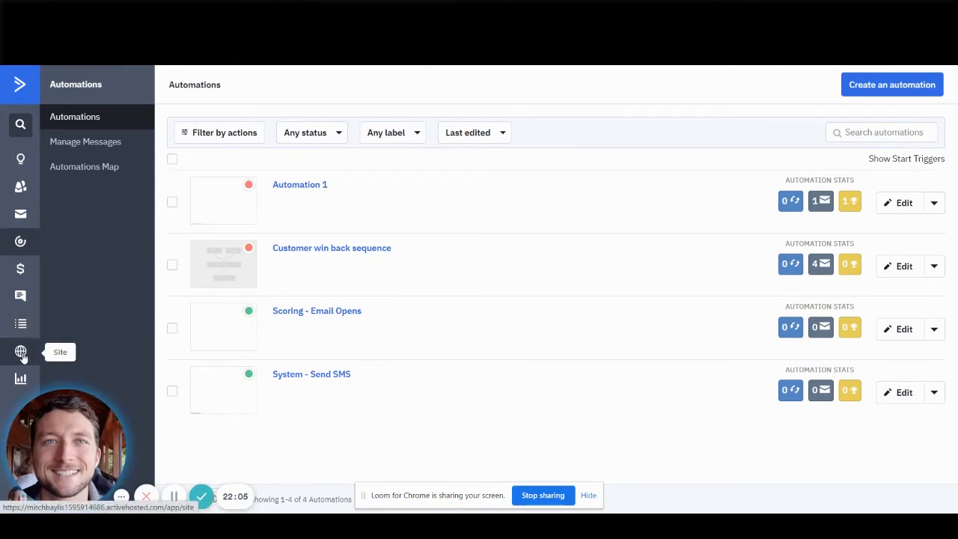
Preview the contact form from ActiveCampaign's site forms, close the preview and return to Drip's tester popup form.
{"action": "left_click", "coordinate": [20, 351]}
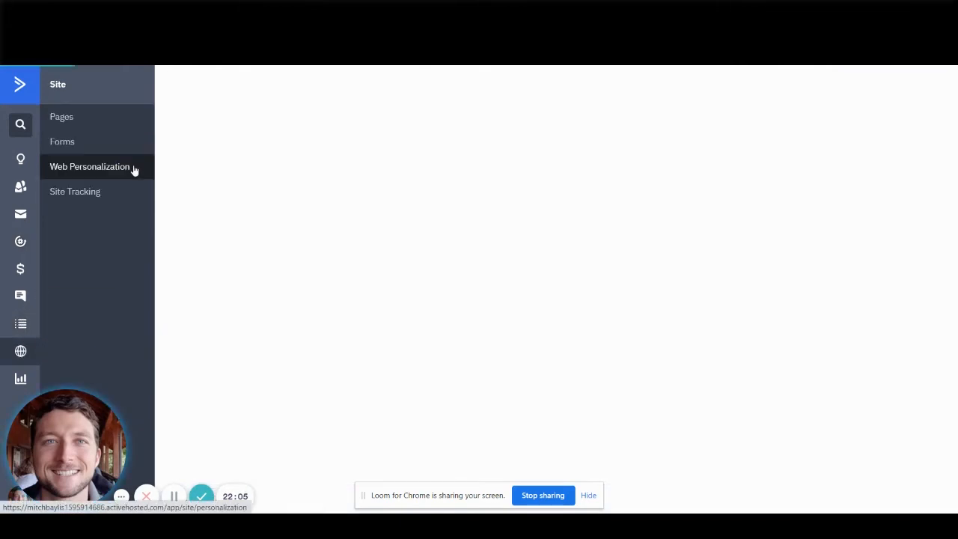
{"action": "left_click", "coordinate": [51, 142]}
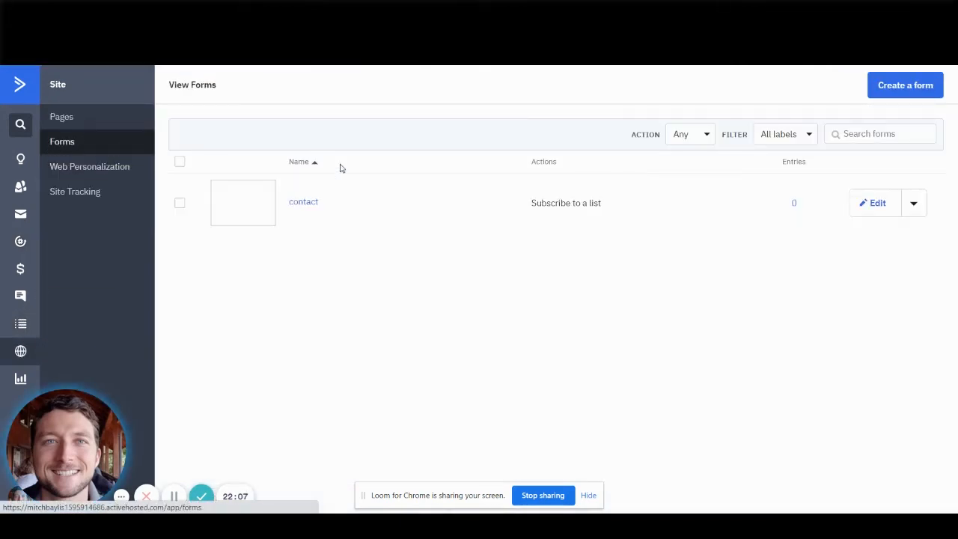
{"action": "left_click", "coordinate": [921, 203]}
{"action": "left_click", "coordinate": [906, 241]}
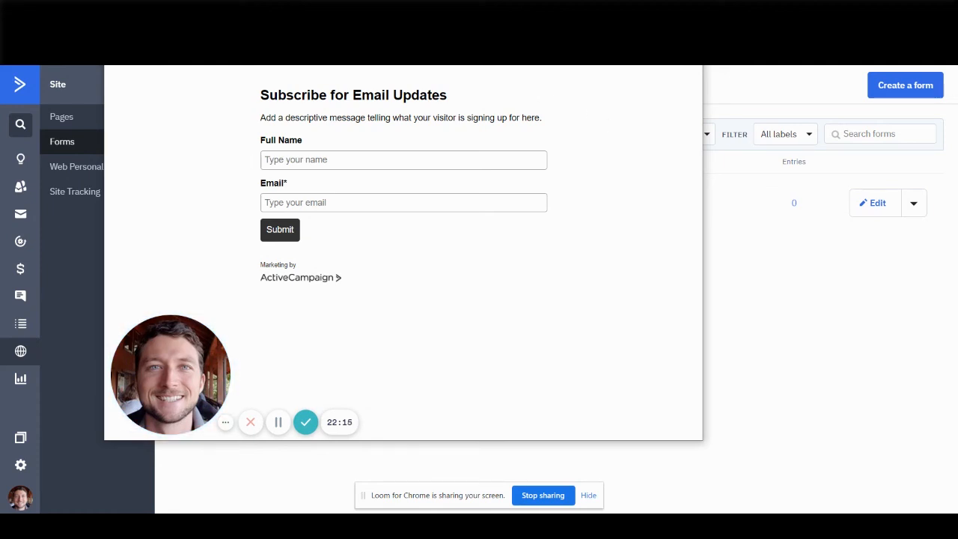
{"action": "left_click", "coordinate": [686, 34]}
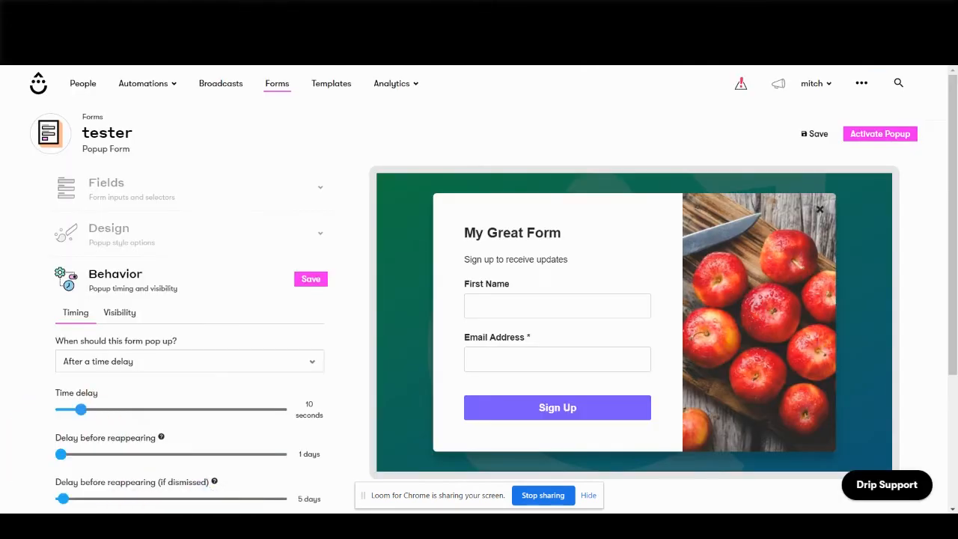
Examine the tester form's submission settings, including the custom thank-you page redirect, on-form message and Google Analytics submission event.
{"action": "left_click", "coordinate": [153, 287]}
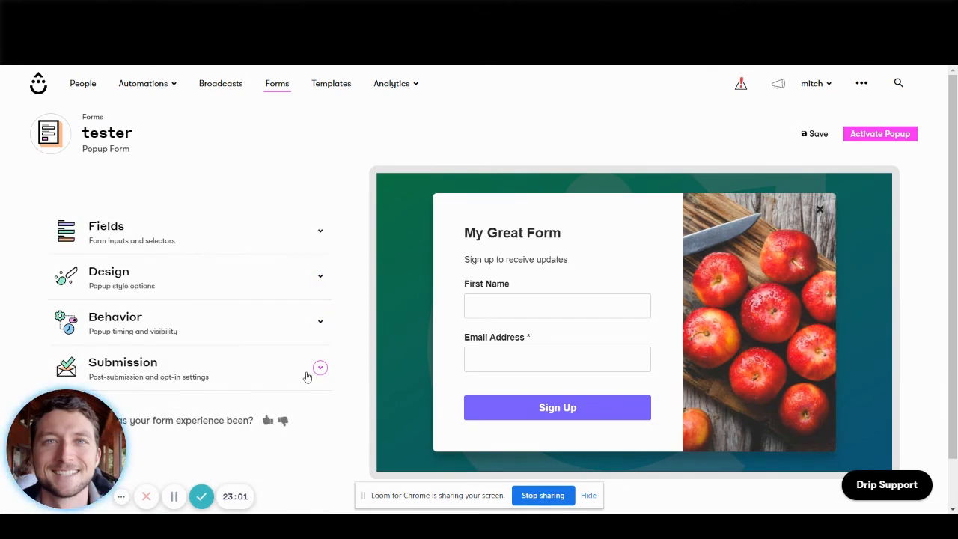
{"action": "left_click", "coordinate": [166, 368]}
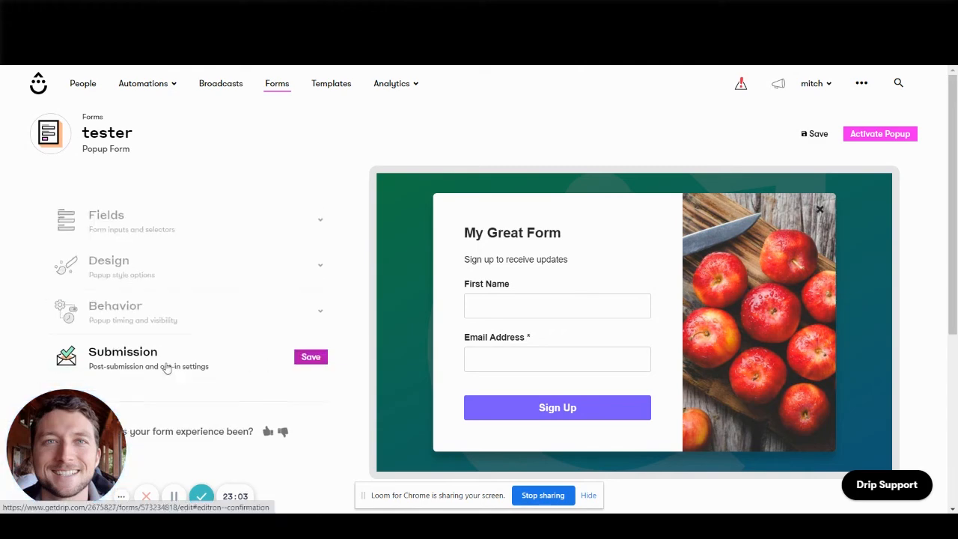
{"action": "scroll", "coordinate": [358, 321], "scroll_direction": "down", "scroll_amount": 5}
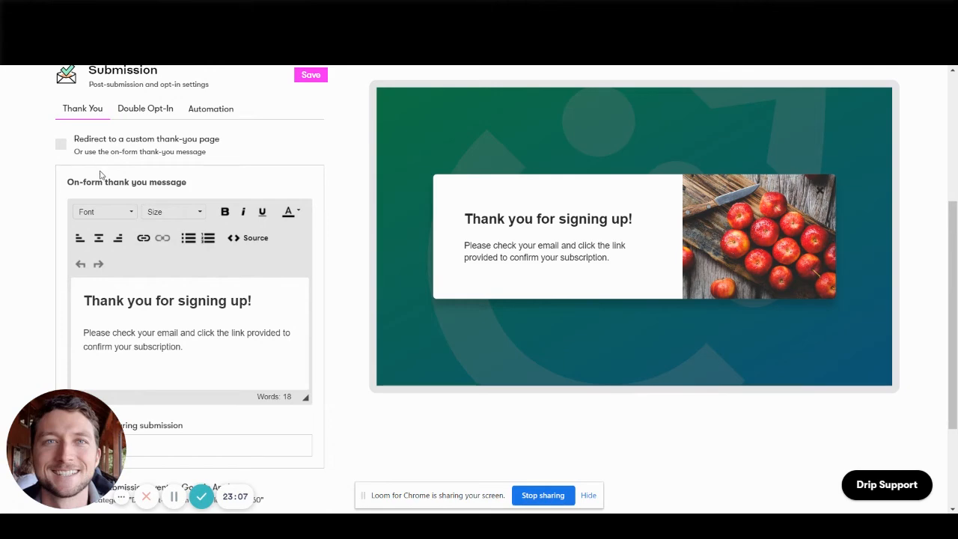
{"action": "left_click", "coordinate": [137, 147]}
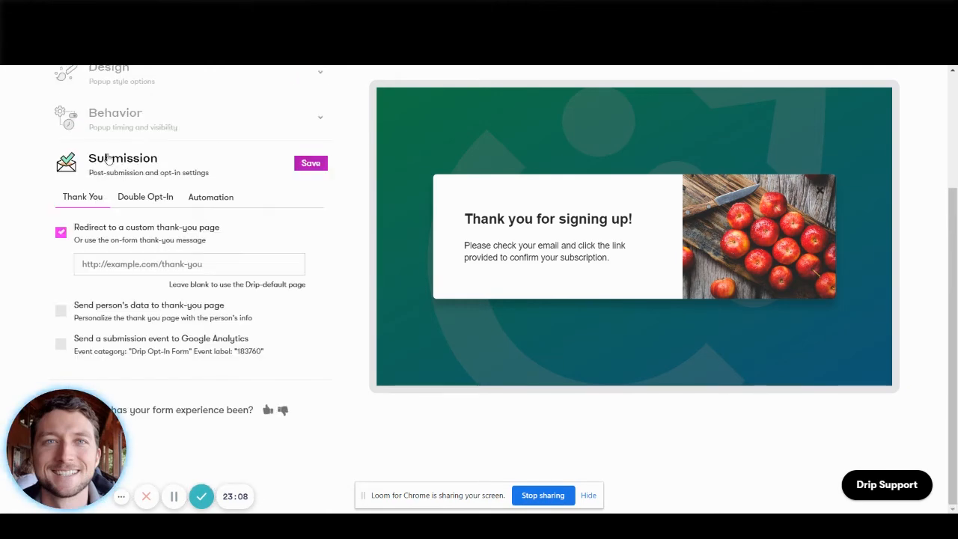
{"action": "left_click", "coordinate": [117, 229]}
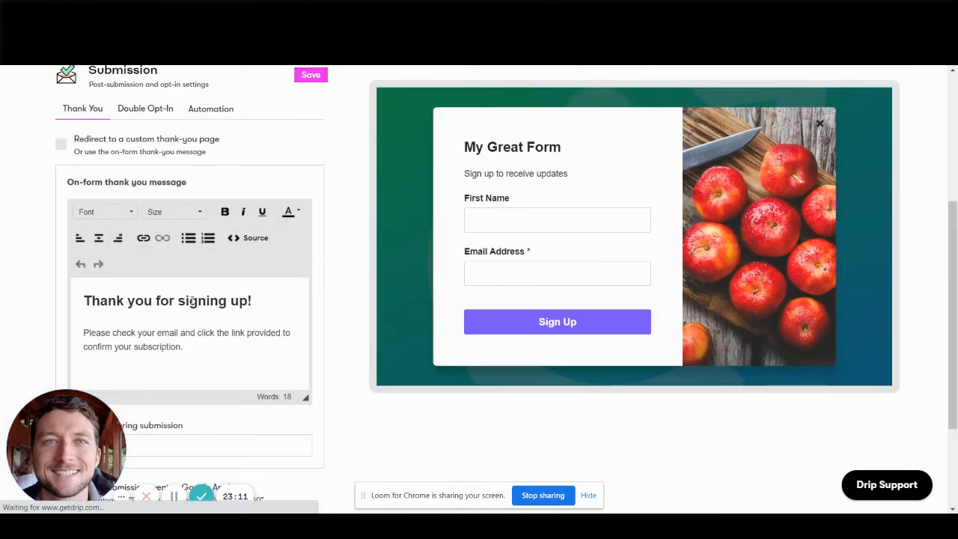
{"action": "scroll", "coordinate": [307, 280], "scroll_direction": "down", "scroll_amount": 2}
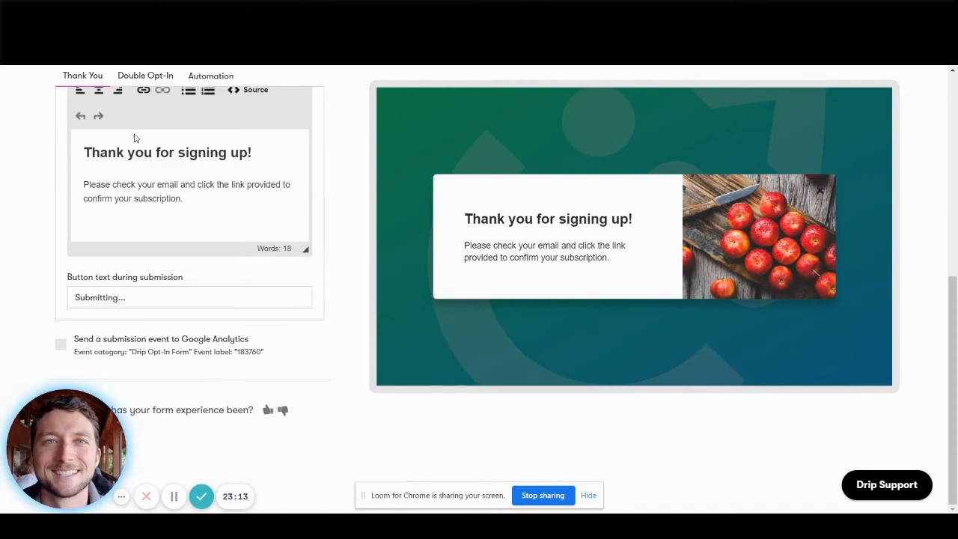
{"action": "left_click", "coordinate": [135, 341]}
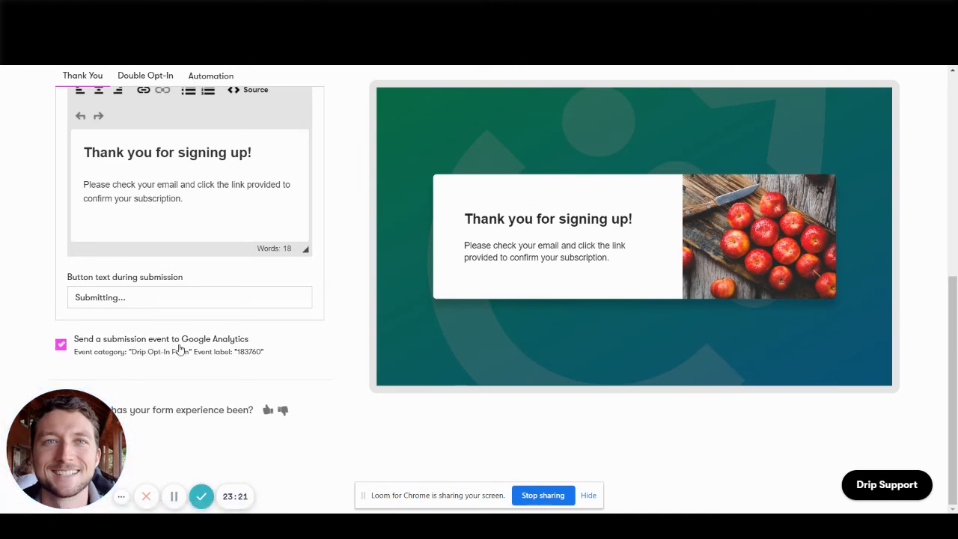
{"action": "left_click", "coordinate": [179, 350]}
{"action": "scroll", "coordinate": [325, 247], "scroll_direction": "up", "scroll_amount": 5}
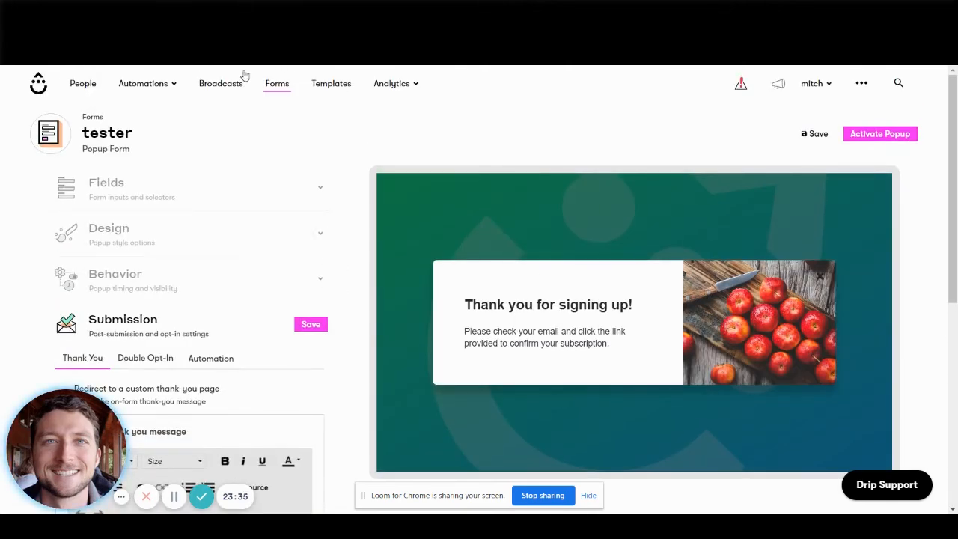
{"action": "left_click", "coordinate": [338, 89]}
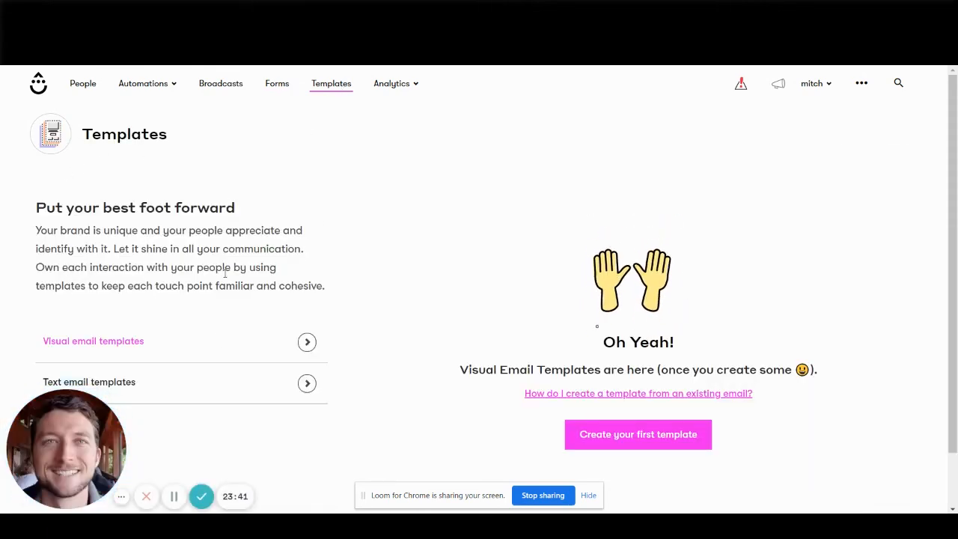
{"action": "scroll", "coordinate": [224, 274], "scroll_direction": "down", "scroll_amount": 1}
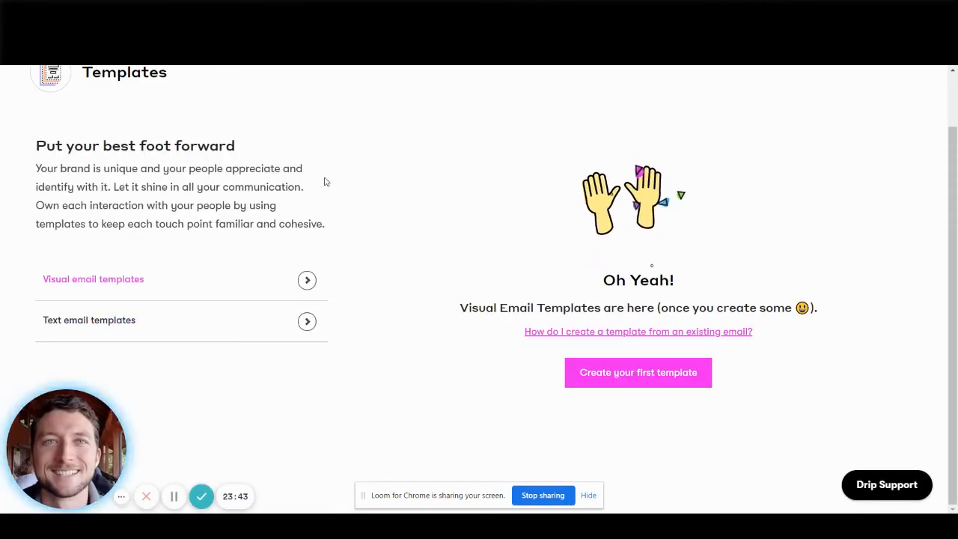
{"action": "scroll", "coordinate": [371, 276], "scroll_direction": "up", "scroll_amount": 1}
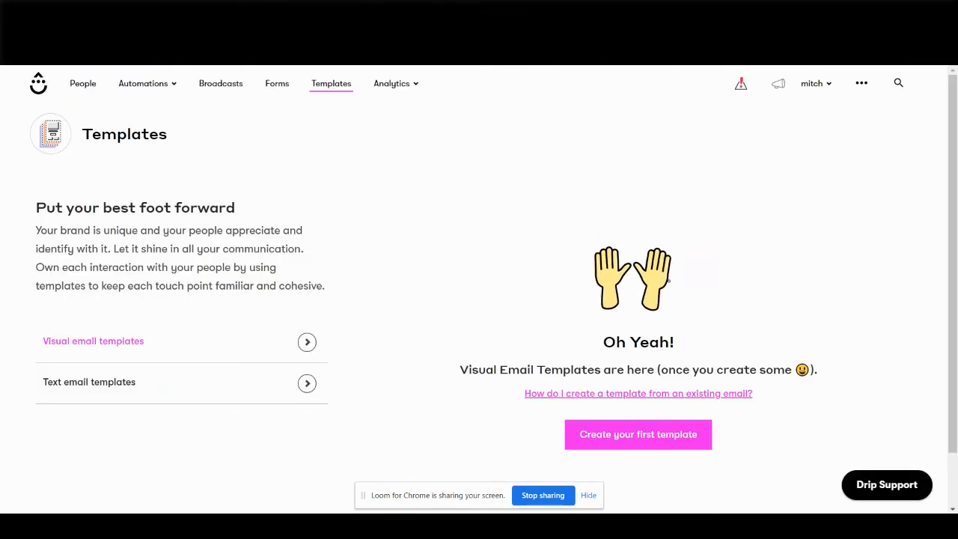
View Drip's Email Metrics analytics, including the send and attributed revenue summaries.
{"action": "left_click", "coordinate": [390, 85]}
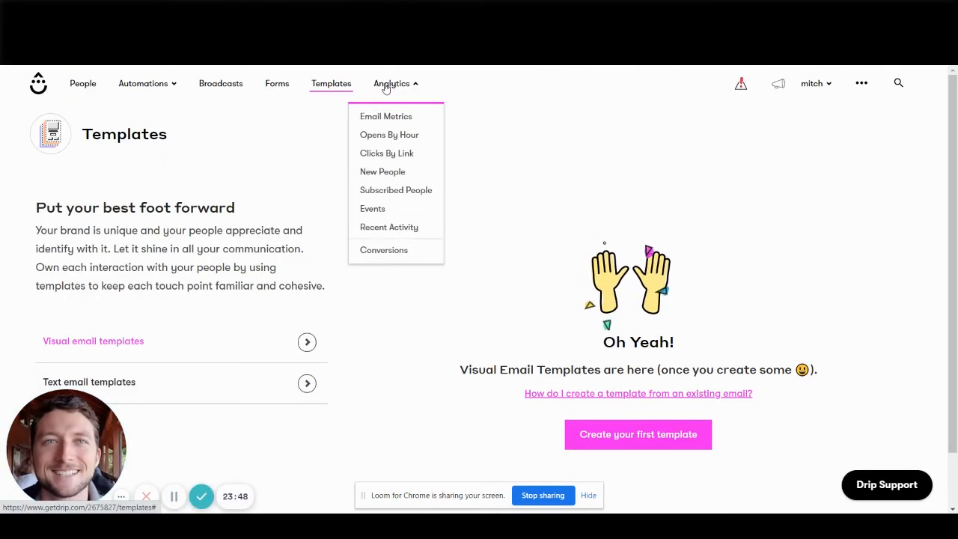
{"action": "left_click", "coordinate": [403, 120]}
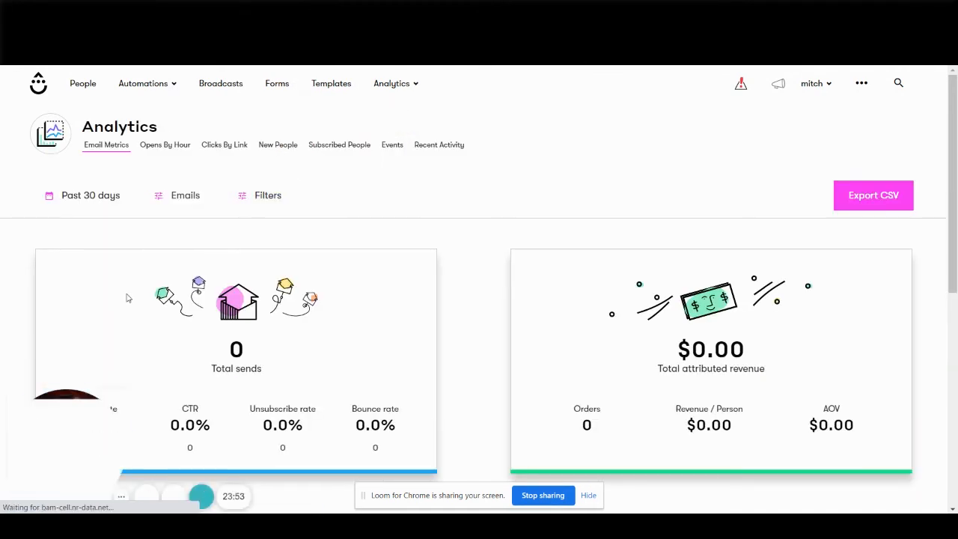
{"action": "scroll", "coordinate": [486, 269], "scroll_direction": "down", "scroll_amount": 6}
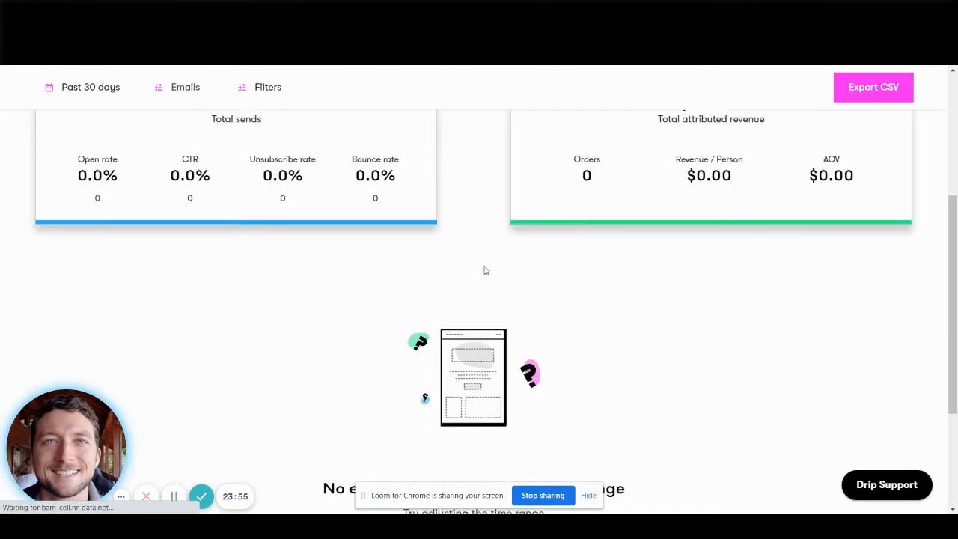
{"action": "scroll", "coordinate": [466, 265], "scroll_direction": "up", "scroll_amount": 6}
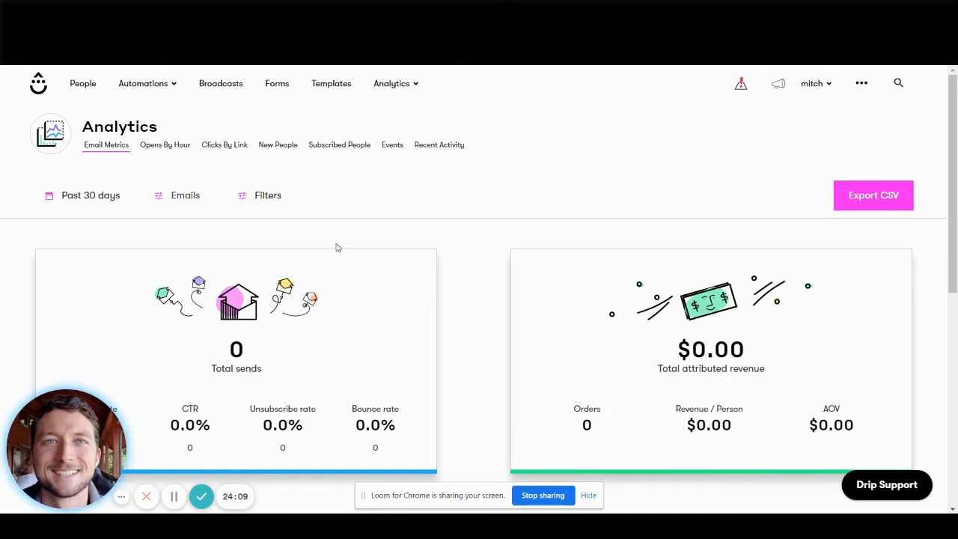
Set the Email Metrics date range to Past 7 days and look through the emails selector, email type filters and report.
{"action": "left_click", "coordinate": [91, 197]}
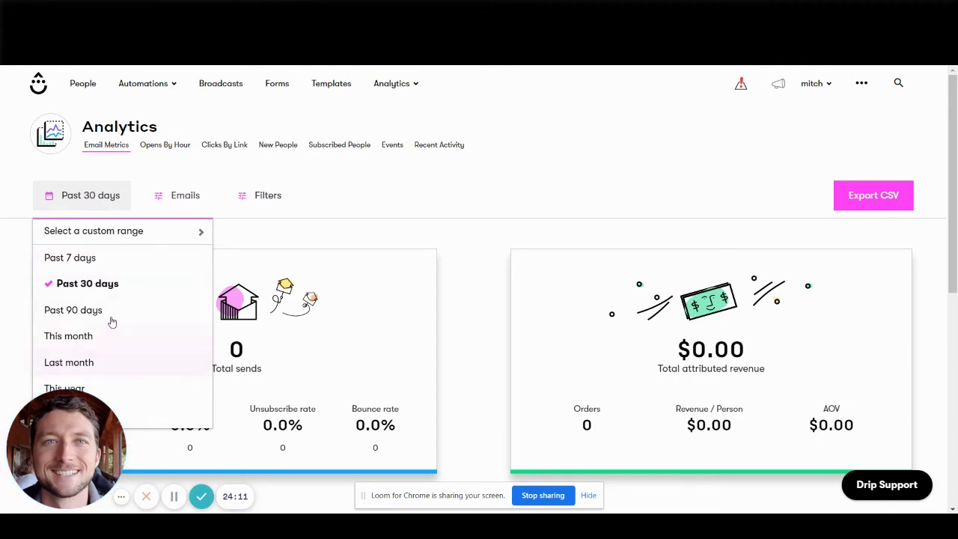
{"action": "left_click", "coordinate": [105, 268]}
{"action": "left_click", "coordinate": [159, 203]}
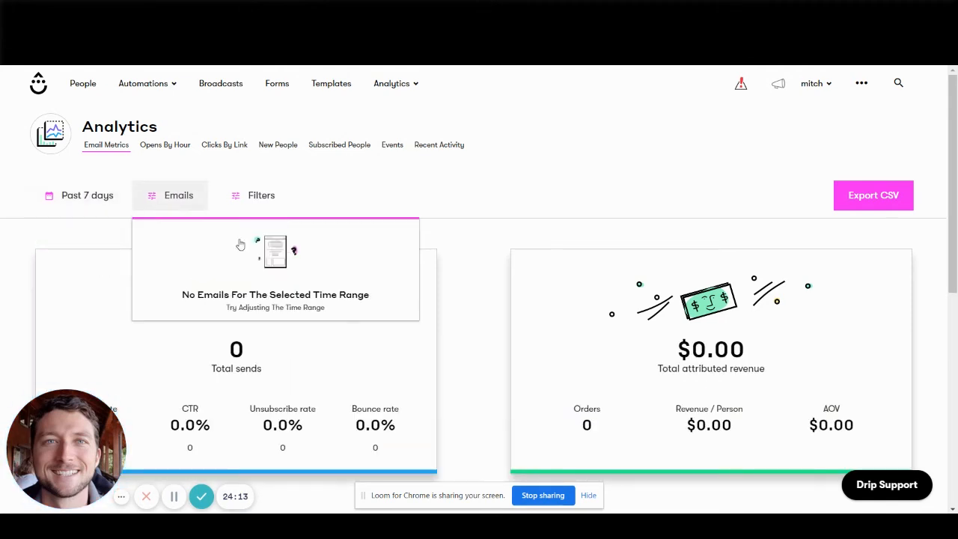
{"action": "left_click", "coordinate": [247, 199]}
{"action": "scroll", "coordinate": [310, 293], "scroll_direction": "down", "scroll_amount": 2}
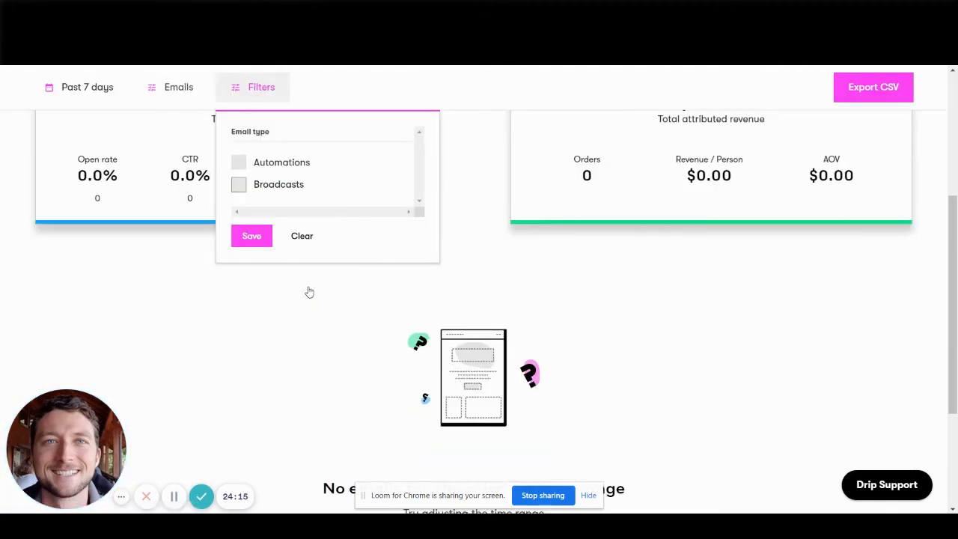
{"action": "scroll", "coordinate": [423, 213], "scroll_direction": "up", "scroll_amount": 3}
{"action": "left_click", "coordinate": [444, 201]}
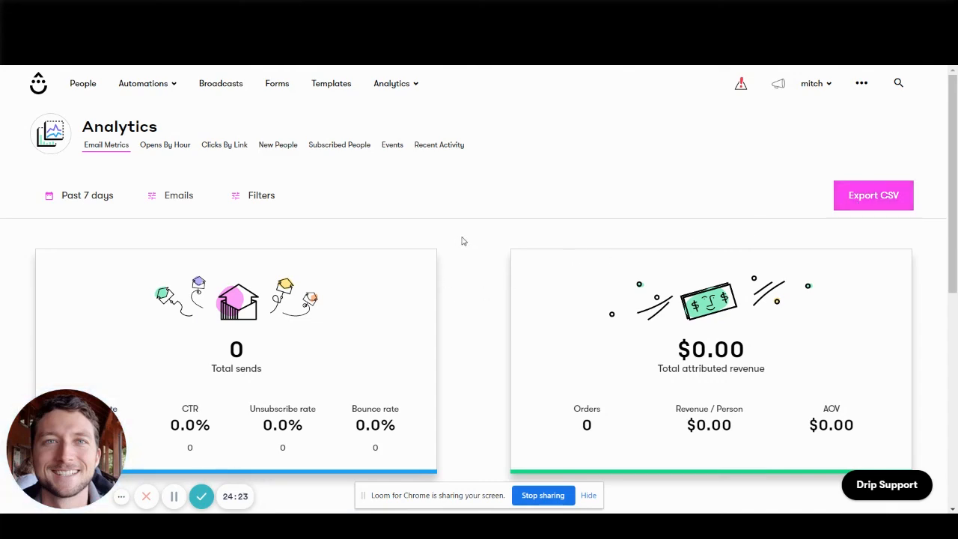
{"action": "scroll", "coordinate": [483, 245], "scroll_direction": "down", "scroll_amount": 3}
{"action": "scroll", "coordinate": [502, 292], "scroll_direction": "down", "scroll_amount": 2}
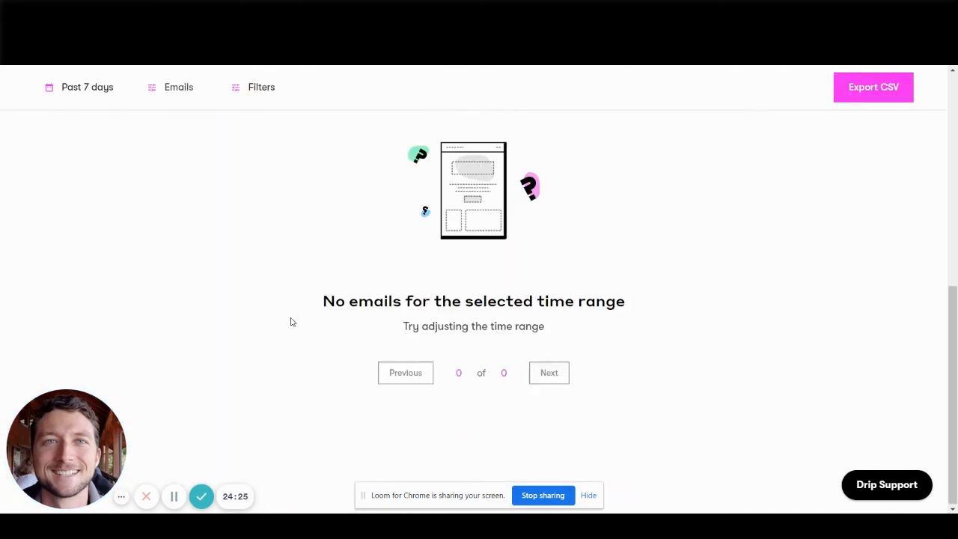
{"action": "scroll", "coordinate": [552, 144], "scroll_direction": "up", "scroll_amount": 5}
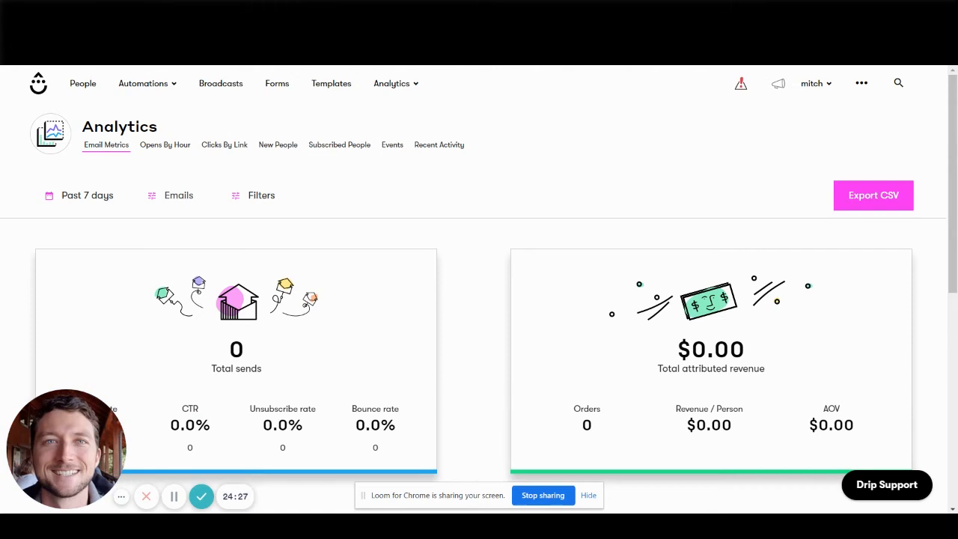
Switch to ActiveCampaign and examine the Campaigns Performance report, including its data download option.
{"action": "key", "text": "ctrl+Tab"}
{"action": "left_click", "coordinate": [21, 379]}
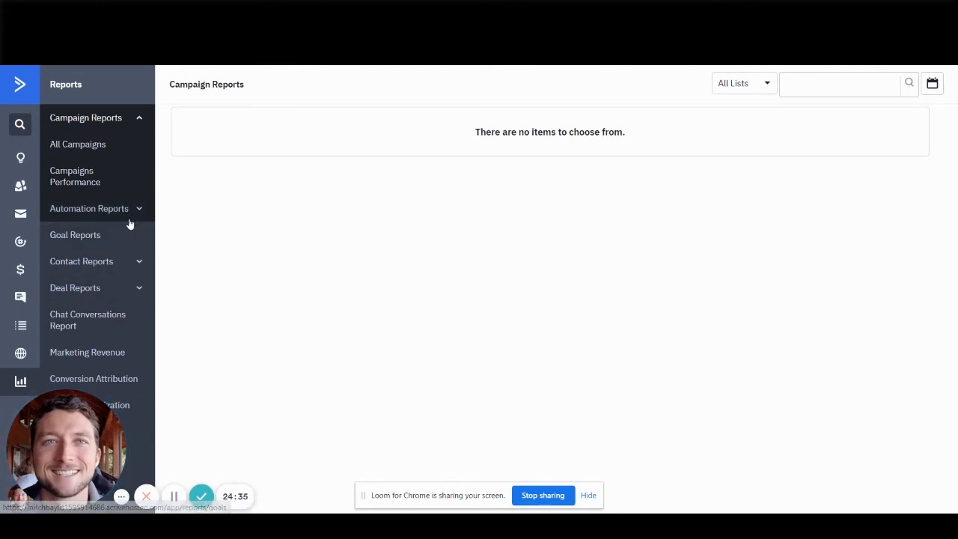
{"action": "left_click", "coordinate": [90, 173]}
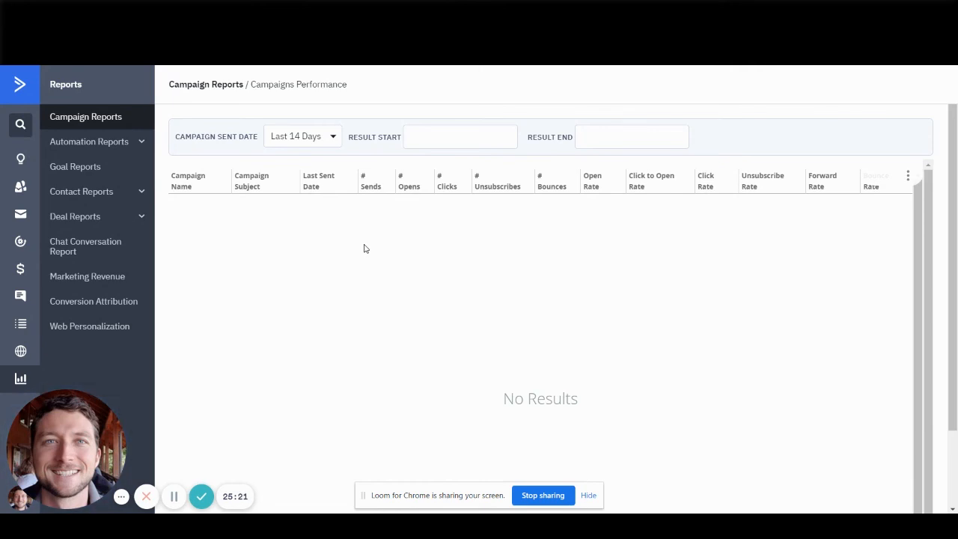
{"action": "left_click", "coordinate": [907, 177]}
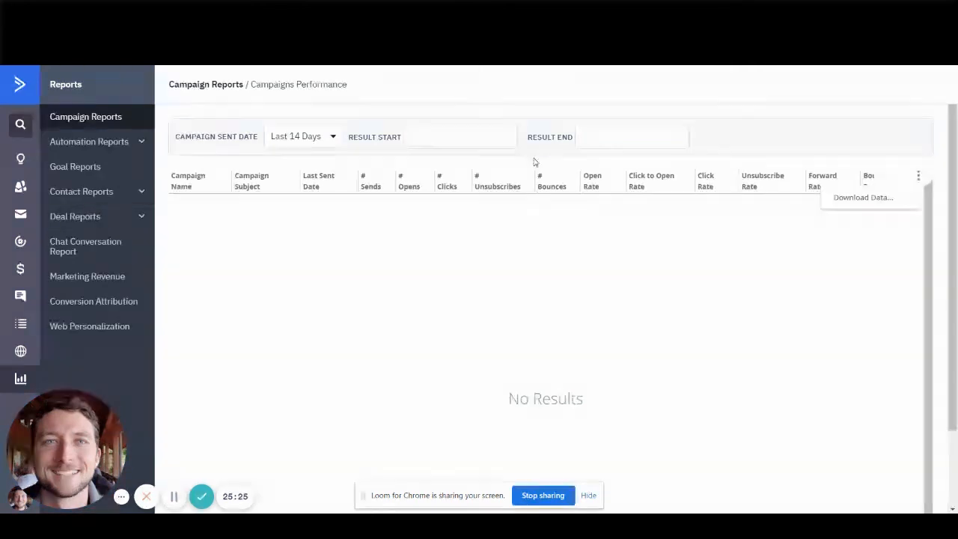
{"action": "left_click", "coordinate": [695, 329]}
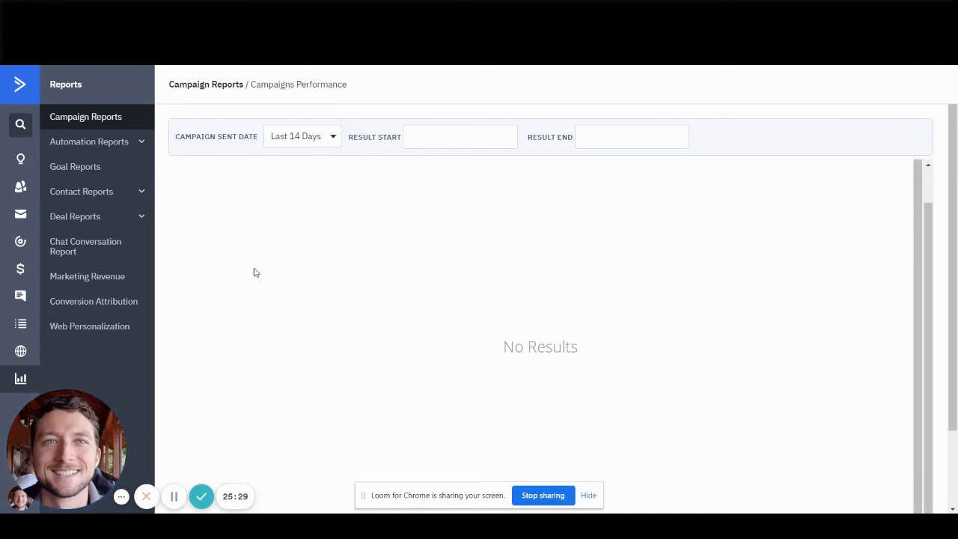
Compare Drip's Email Metrics analytics with ActiveCampaign's Campaigns Performance report, ending in ActiveCampaign.
{"action": "left_click", "coordinate": [344, 11]}
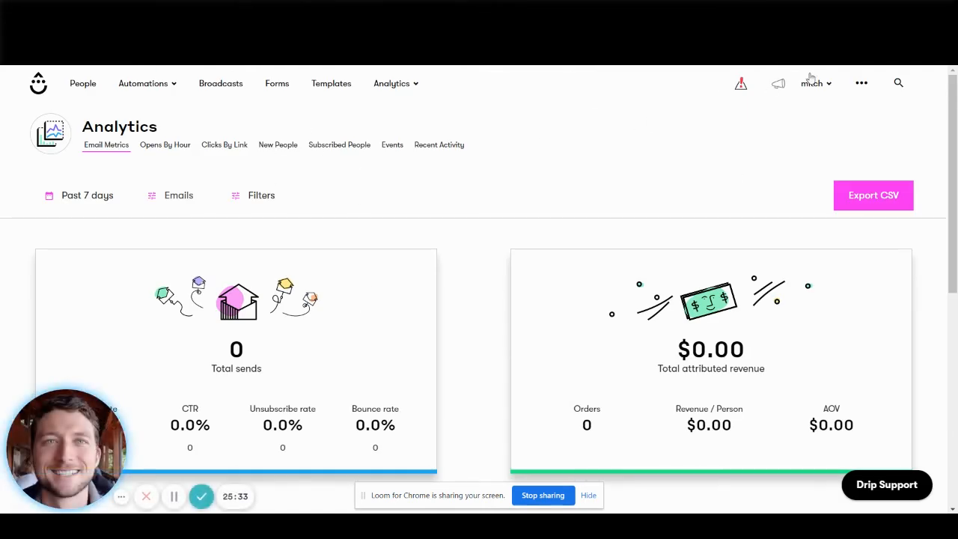
{"action": "left_click", "coordinate": [225, 10]}
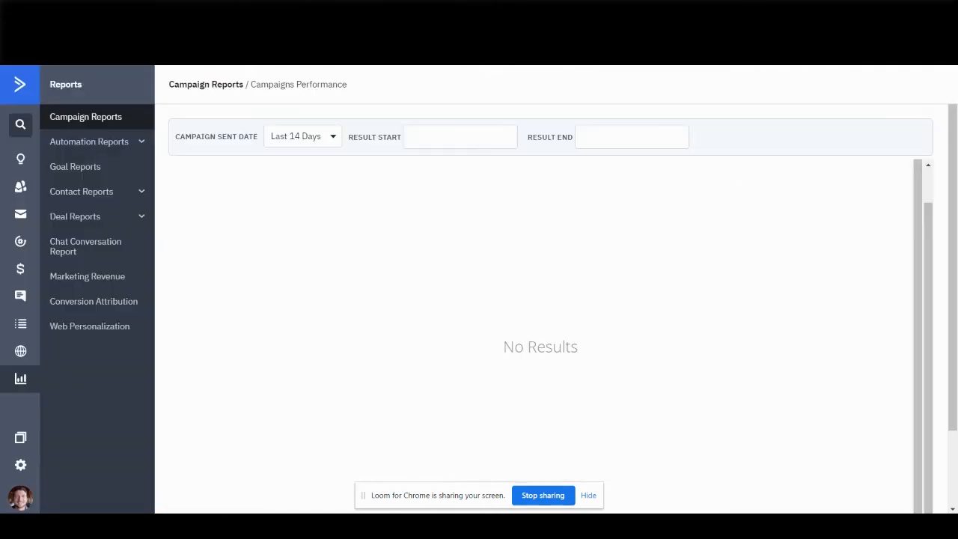
{"action": "left_click", "coordinate": [187, 10]}
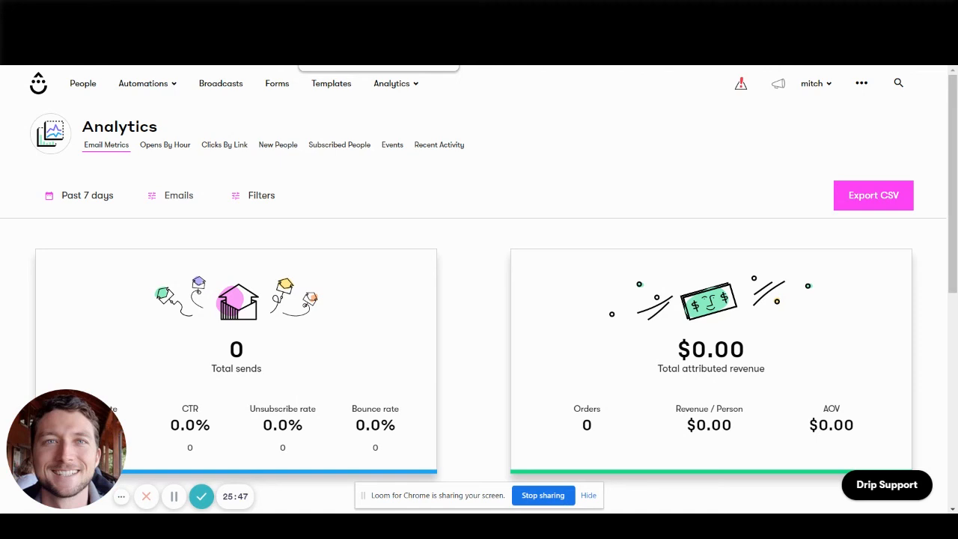
{"action": "left_click", "coordinate": [337, 11]}
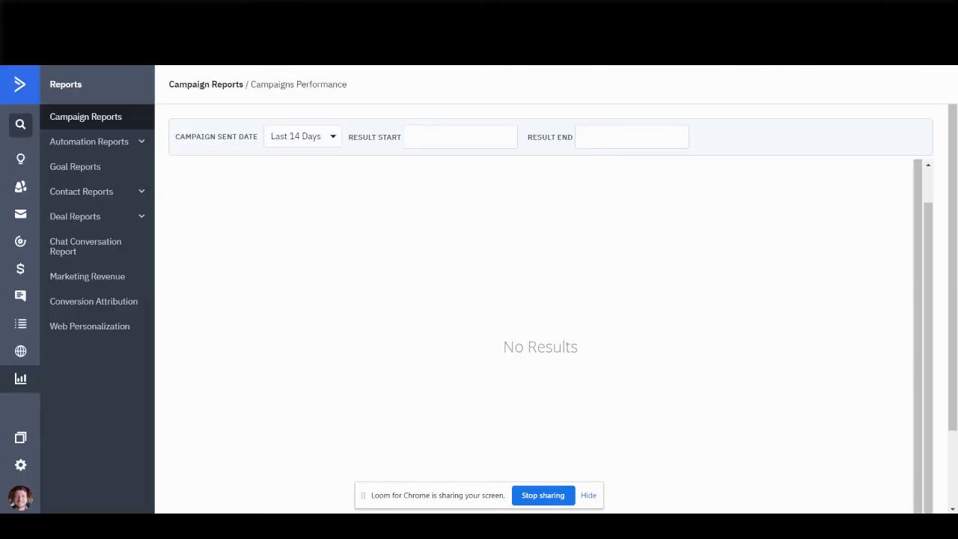
Review ActiveCampaign's contacts, campaigns and automations areas in turn.
{"action": "left_click", "coordinate": [10, 190]}
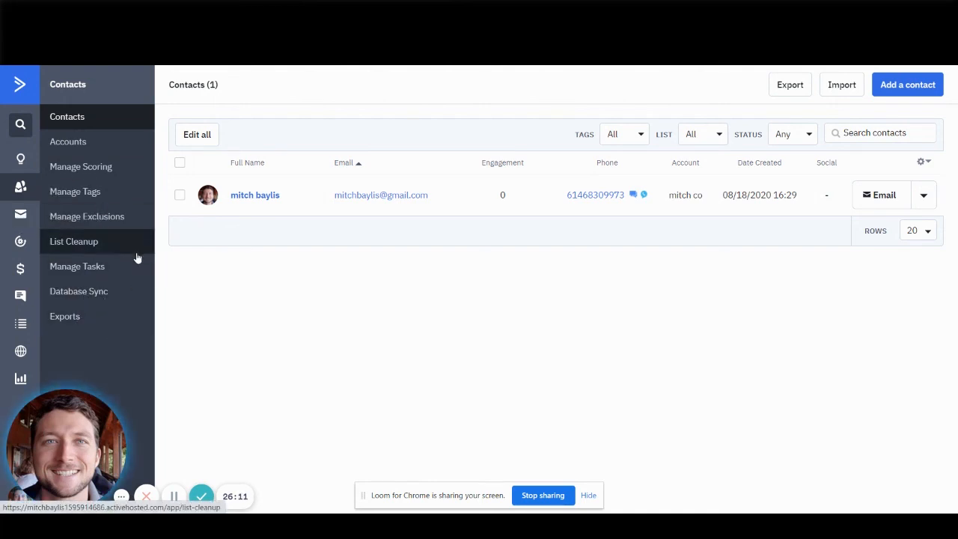
{"action": "left_click", "coordinate": [20, 217]}
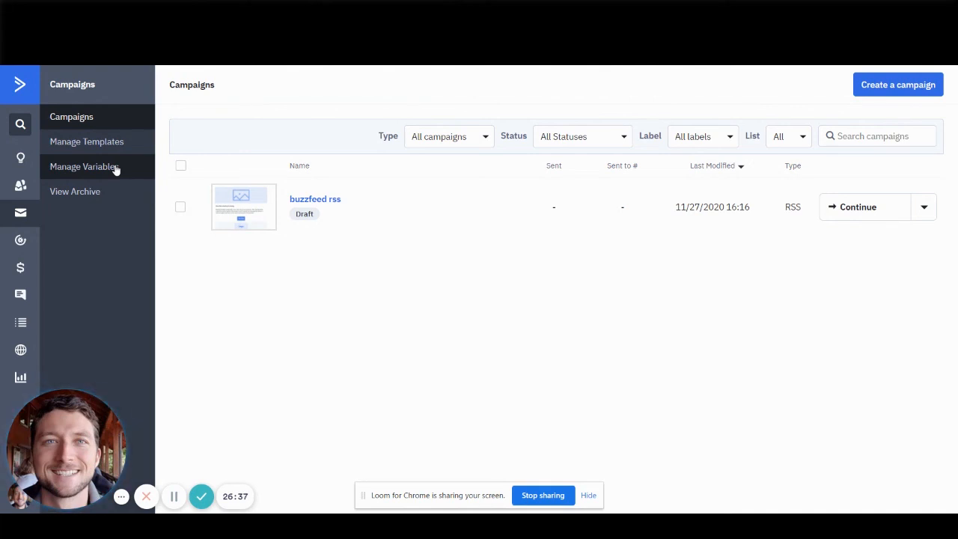
{"action": "left_click", "coordinate": [20, 240]}
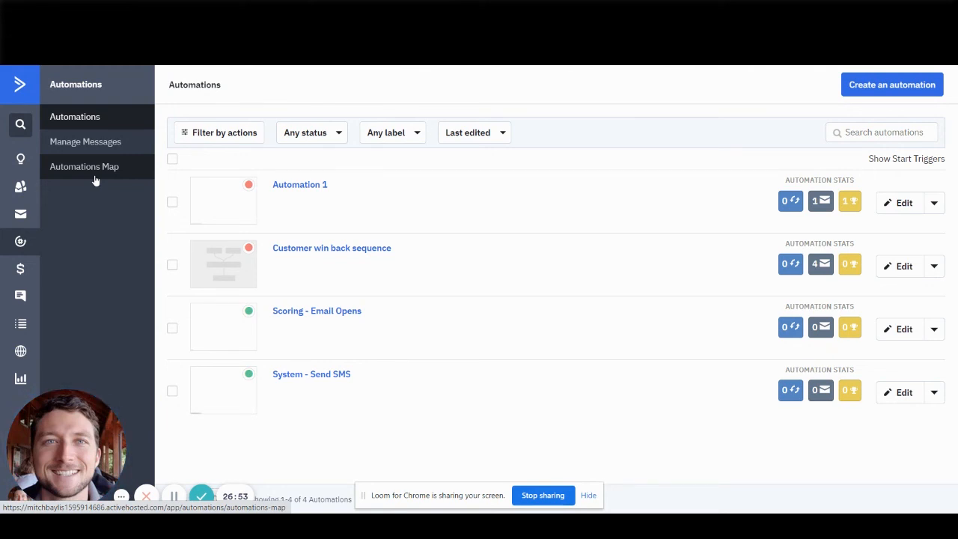
Open ActiveCampaign's Conversations area and look through its feature overview page.
{"action": "left_click", "coordinate": [19, 301]}
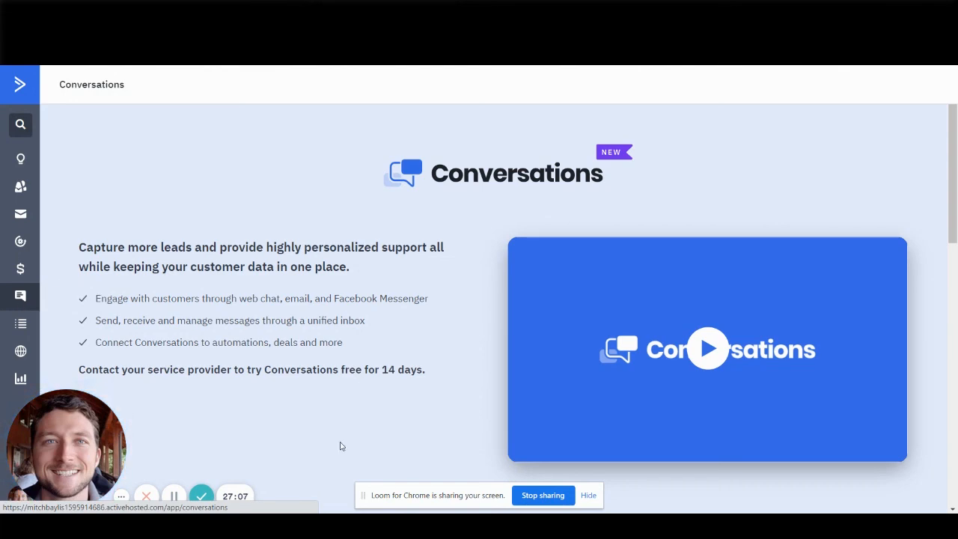
{"action": "scroll", "coordinate": [187, 274], "scroll_direction": "down", "scroll_amount": 4}
{"action": "scroll", "coordinate": [184, 276], "scroll_direction": "up", "scroll_amount": 5}
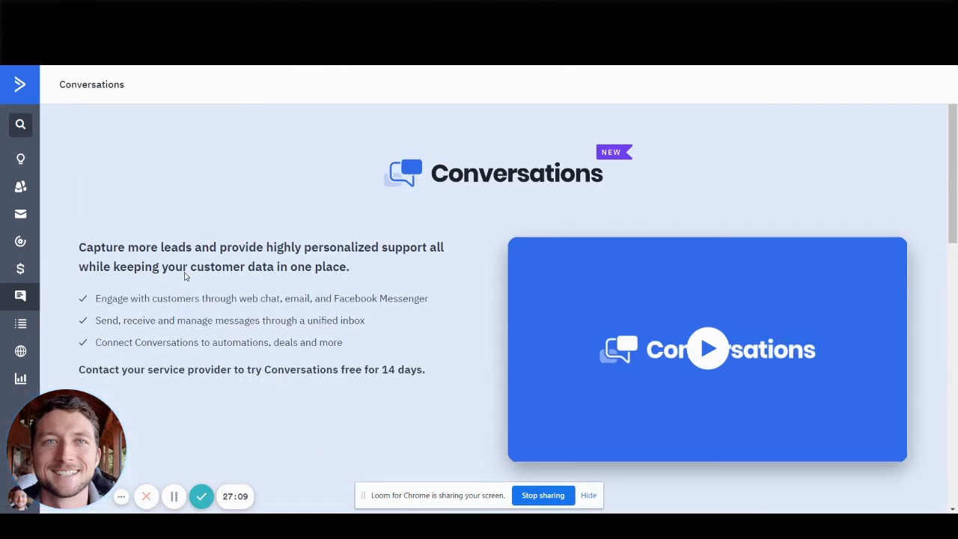
Open the New Experience 1 draft in the site's Web Personalization area and examine its default page preview.
{"action": "left_click", "coordinate": [21, 352]}
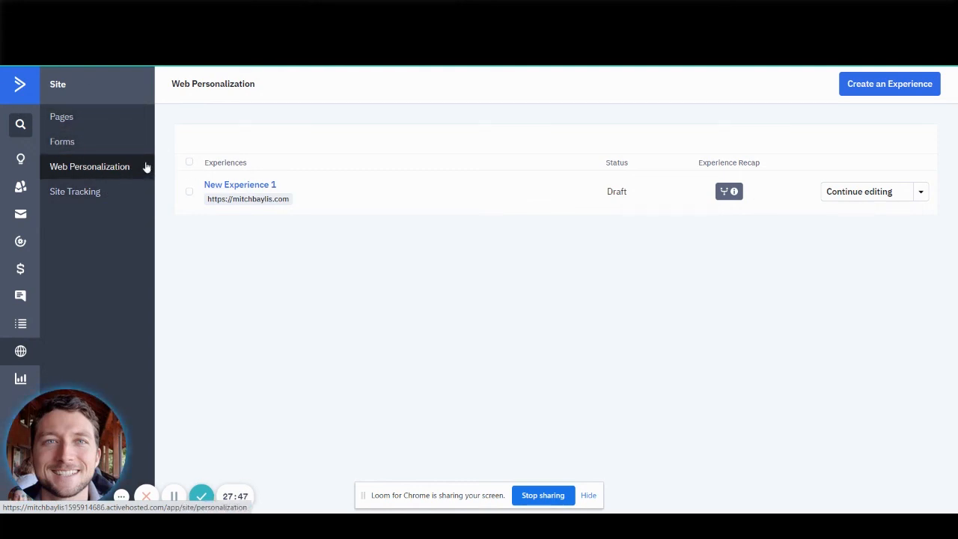
{"action": "left_click", "coordinate": [240, 185]}
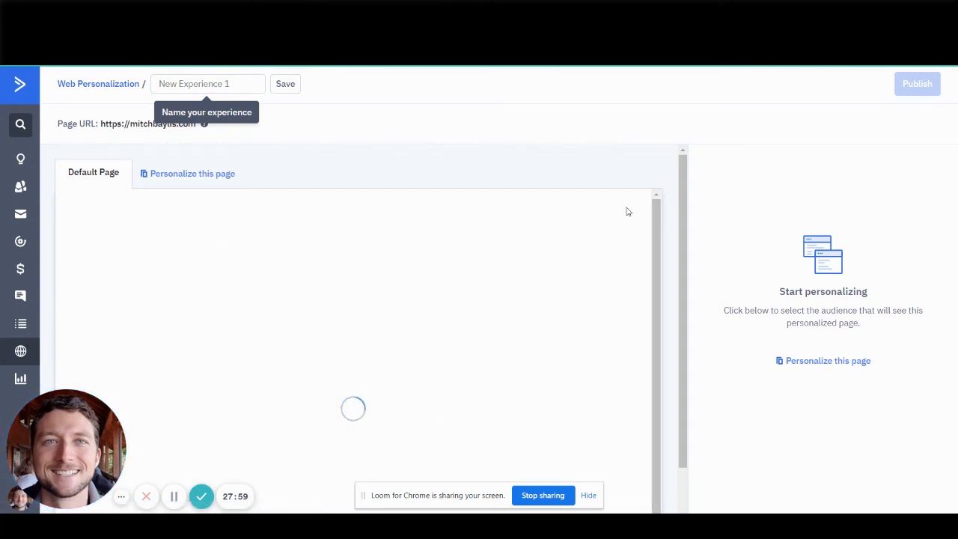
{"action": "scroll", "coordinate": [667, 263], "scroll_direction": "down", "scroll_amount": 3}
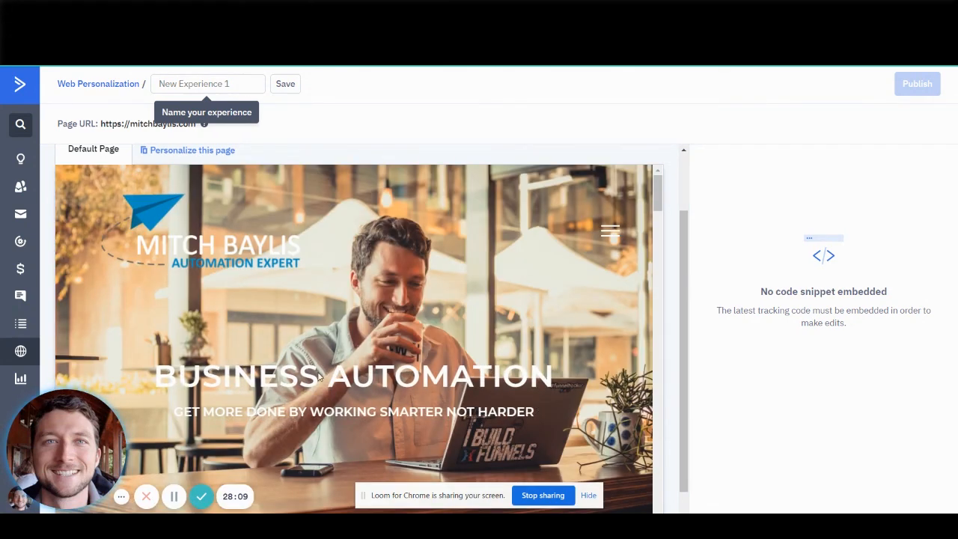
{"action": "scroll", "coordinate": [336, 337], "scroll_direction": "down", "scroll_amount": 2}
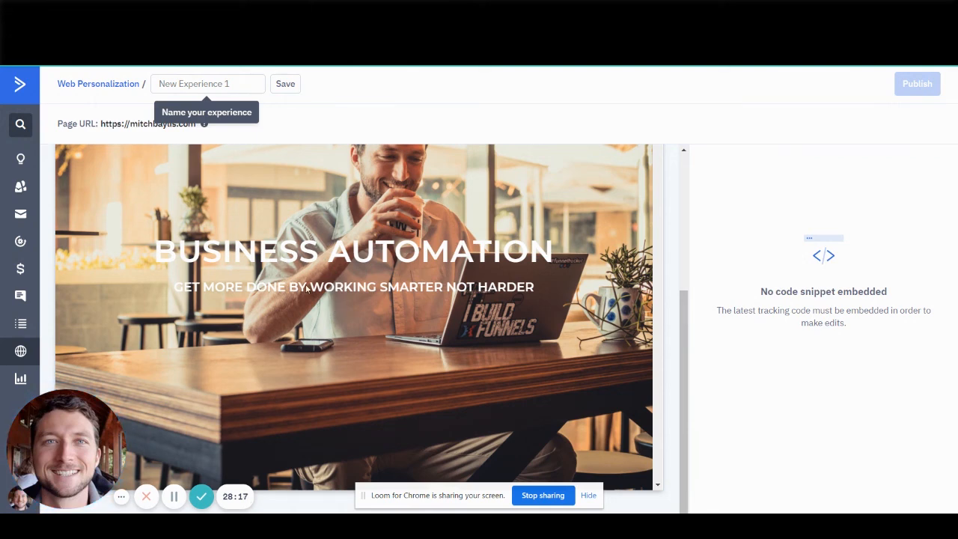
{"action": "scroll", "coordinate": [414, 314], "scroll_direction": "down", "scroll_amount": 1}
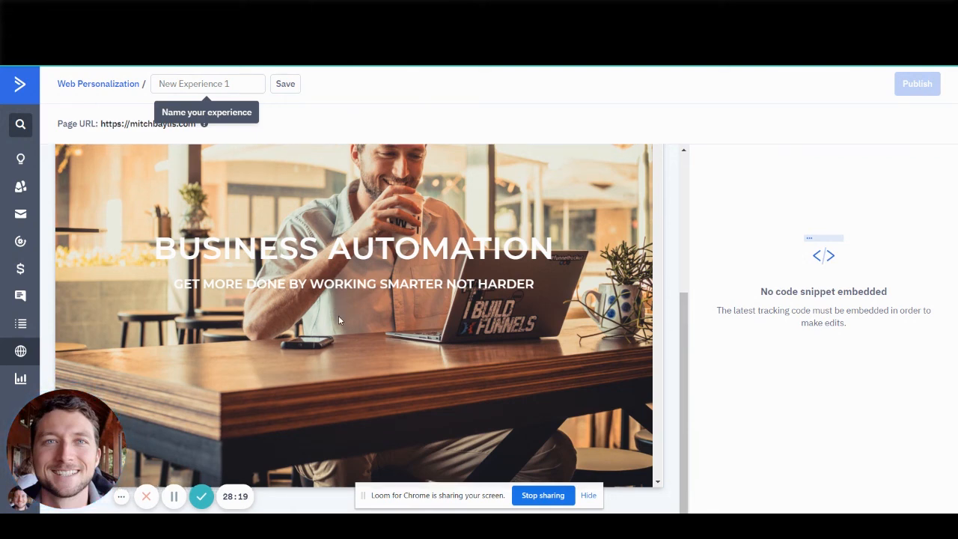
{"action": "scroll", "coordinate": [338, 318], "scroll_direction": "up", "scroll_amount": 3}
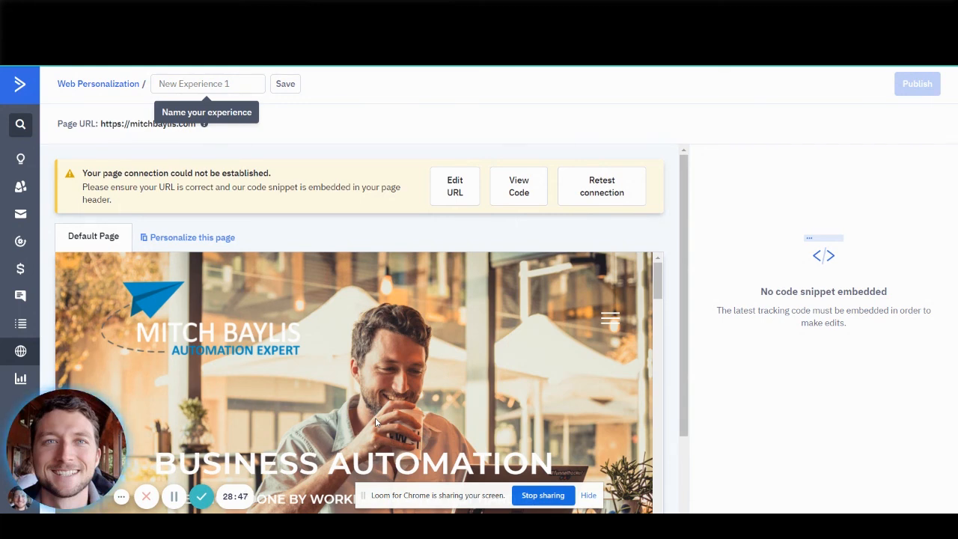
Switch back to Drip and show its available automation types.
{"action": "left_click", "coordinate": [375, 128]}
{"action": "key", "text": "ctrl+Tab"}
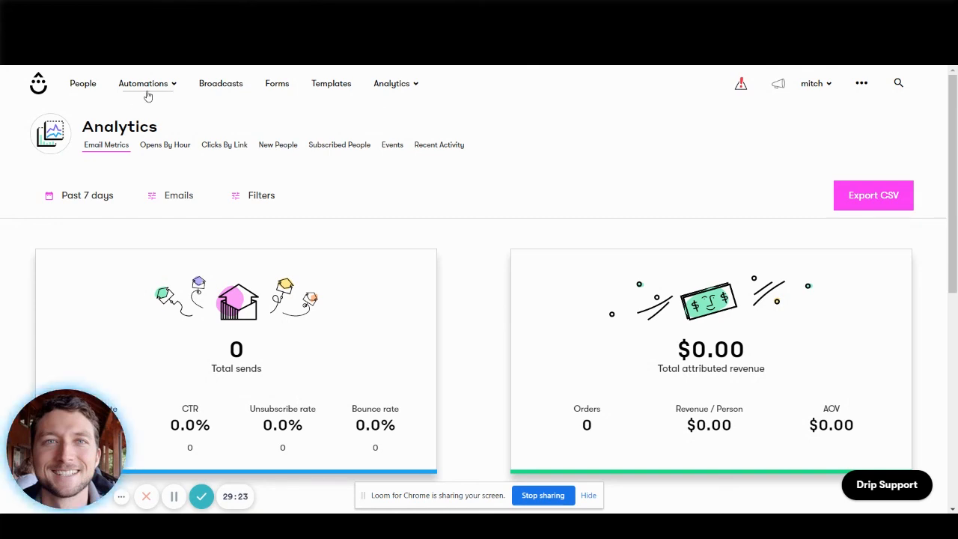
{"action": "left_click", "coordinate": [171, 86]}
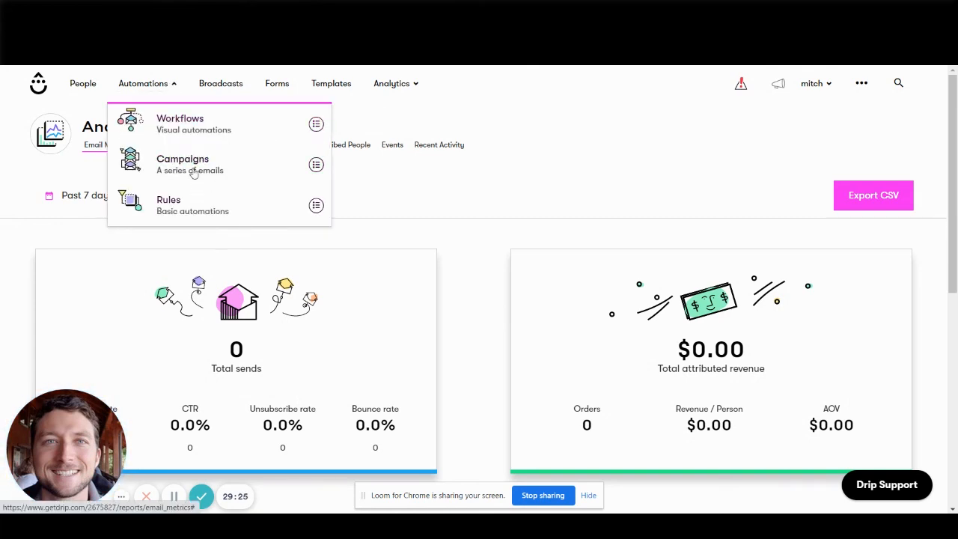